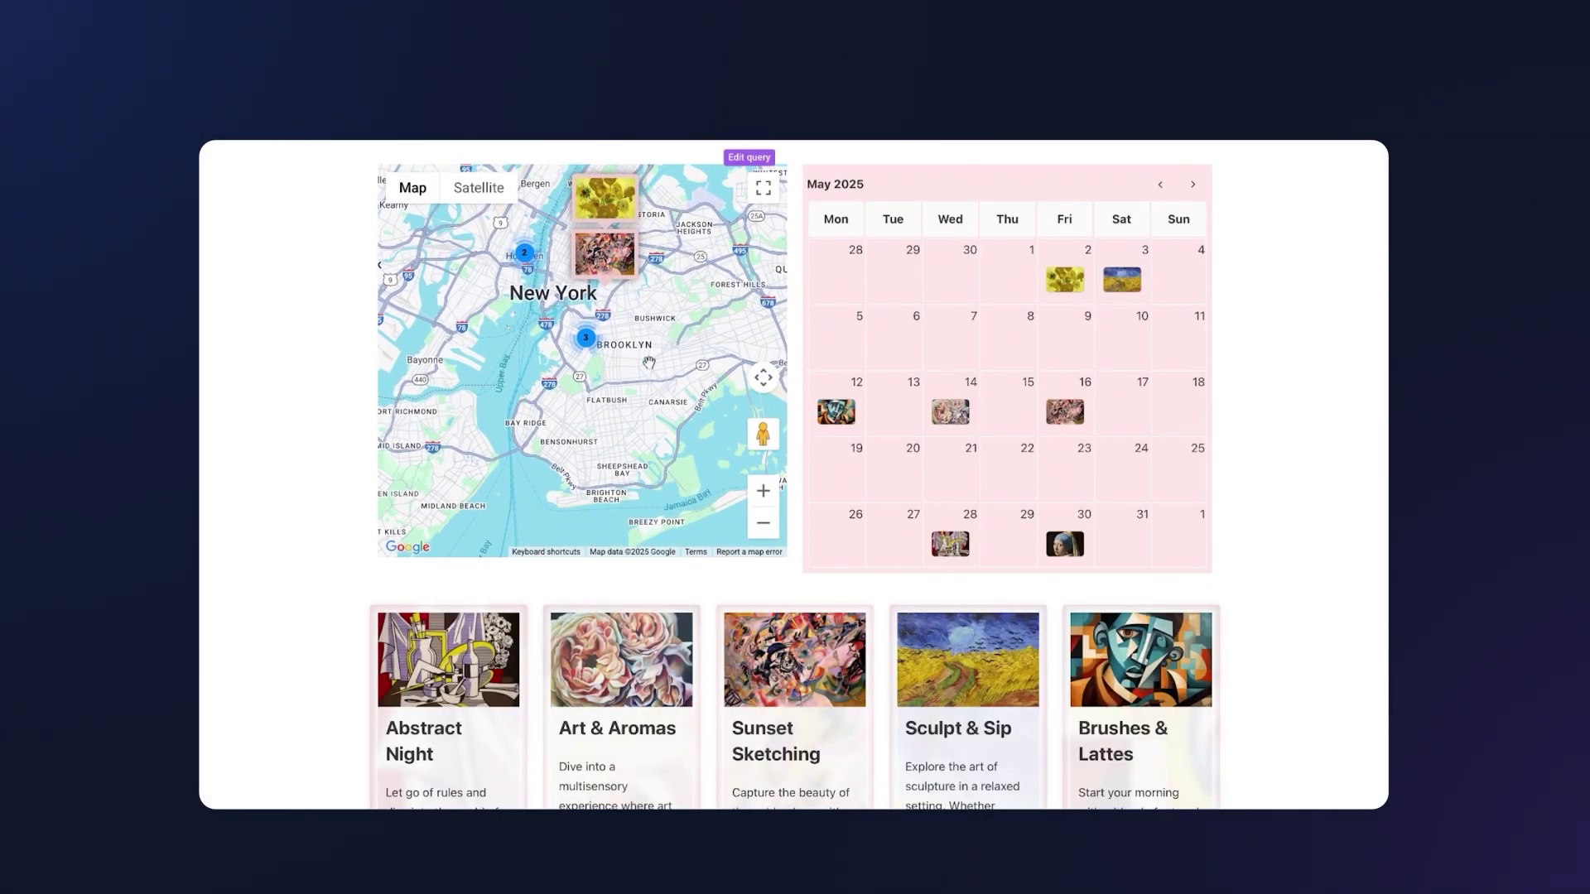
Pan and zoom the front-end events map from Brooklyn up to northern Manhattan and Fort Lee.
{"action": "left_click_drag", "start_coordinate": [649, 382], "coordinate": [667, 255]}
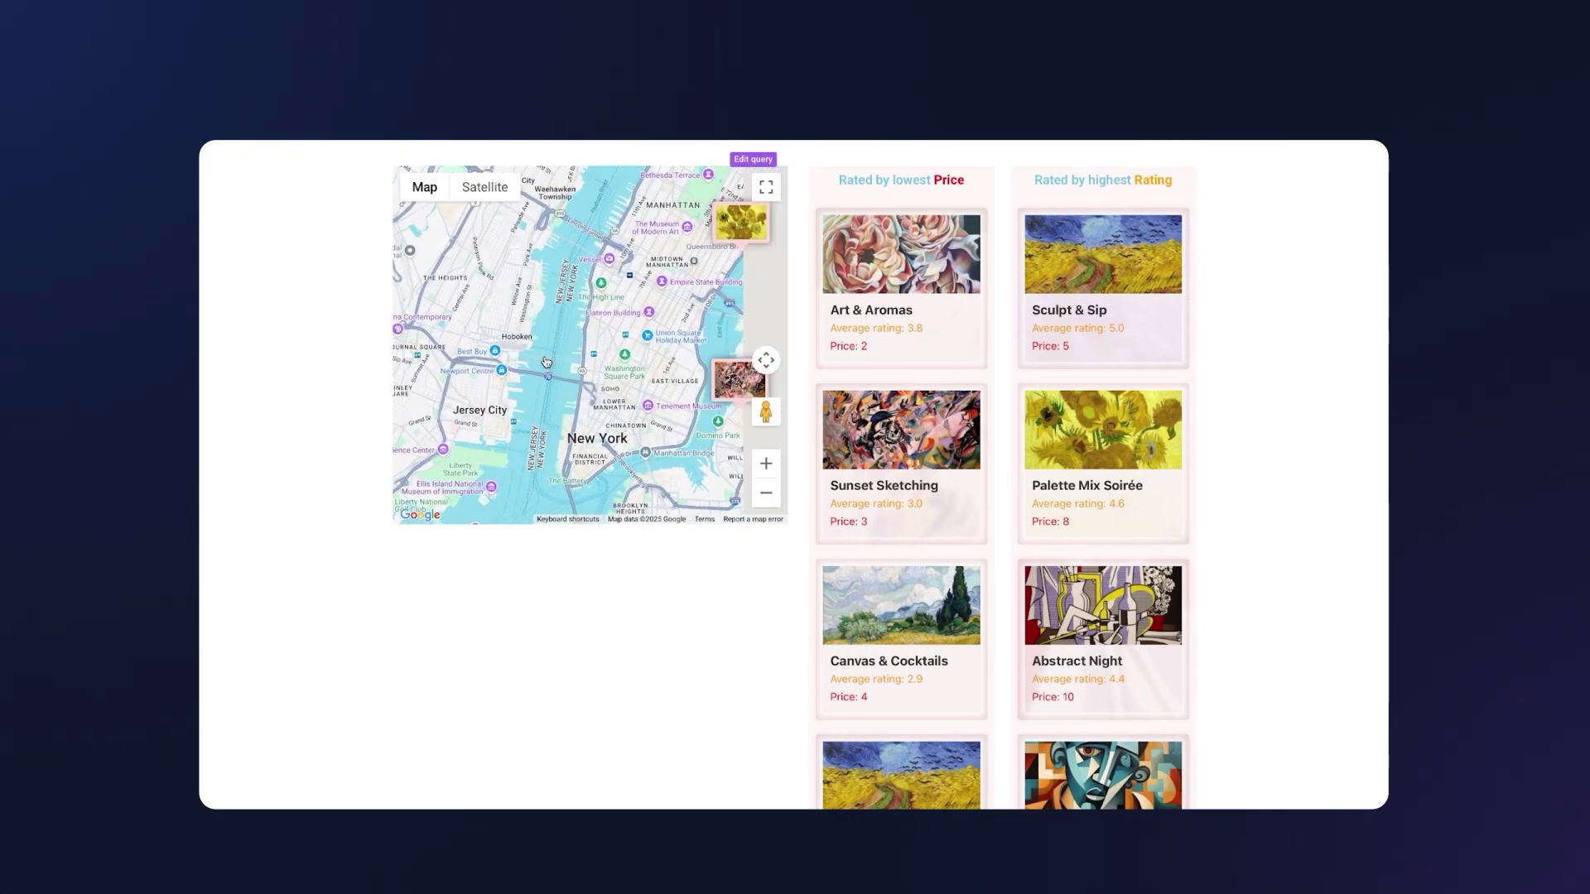
{"action": "scroll", "coordinate": [546, 362], "scroll_direction": "up", "scroll_amount": 2}
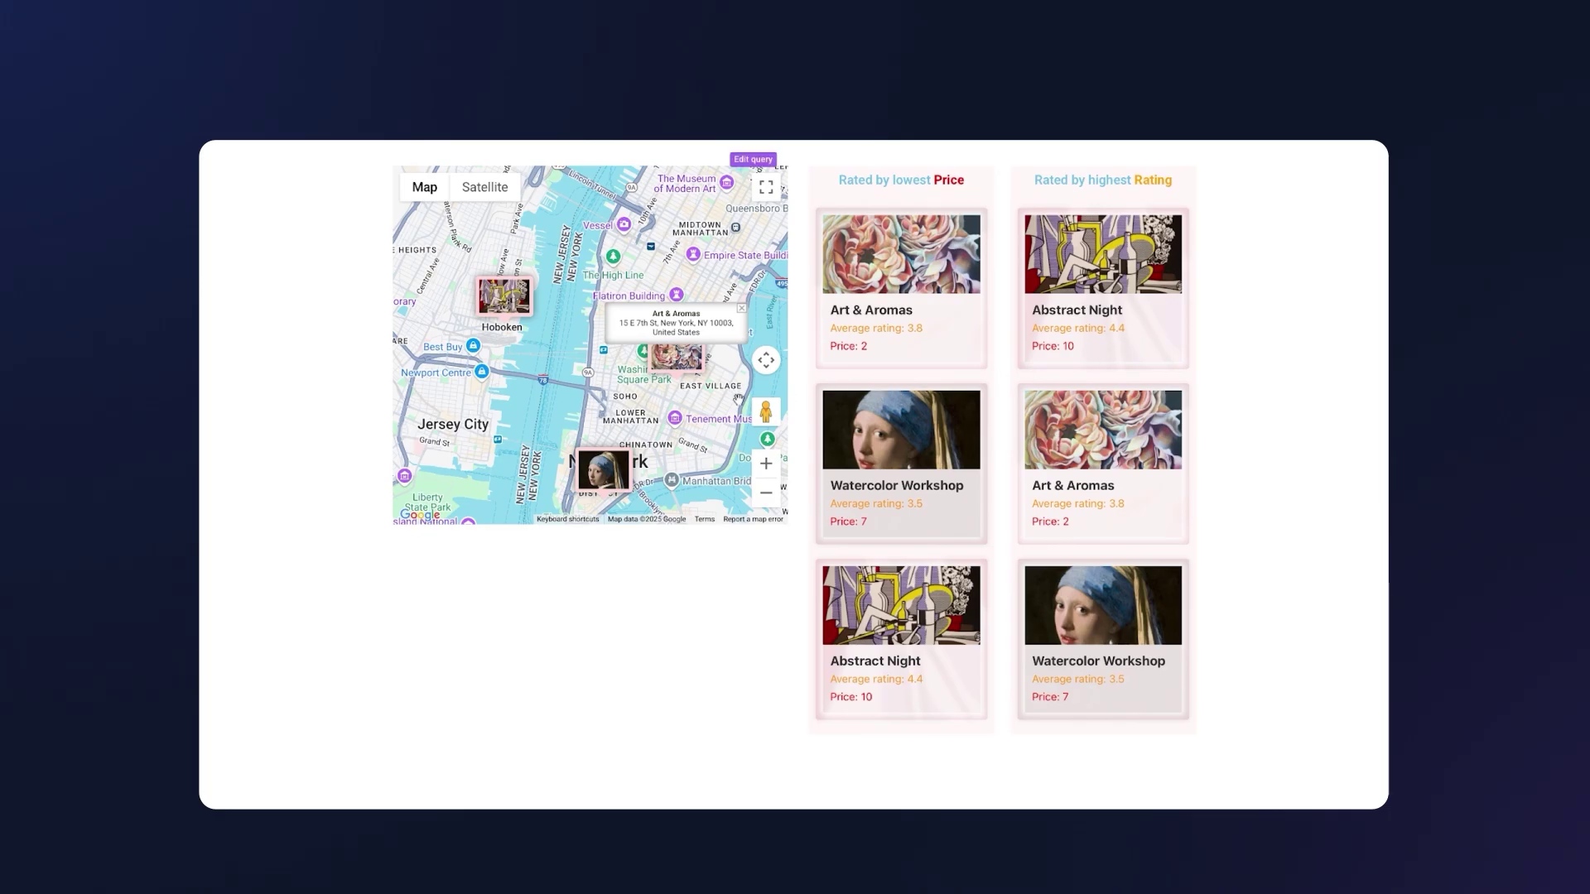
{"action": "scroll", "coordinate": [695, 358], "scroll_direction": "down", "scroll_amount": 2}
{"action": "left_click_drag", "start_coordinate": [696, 358], "coordinate": [658, 514]}
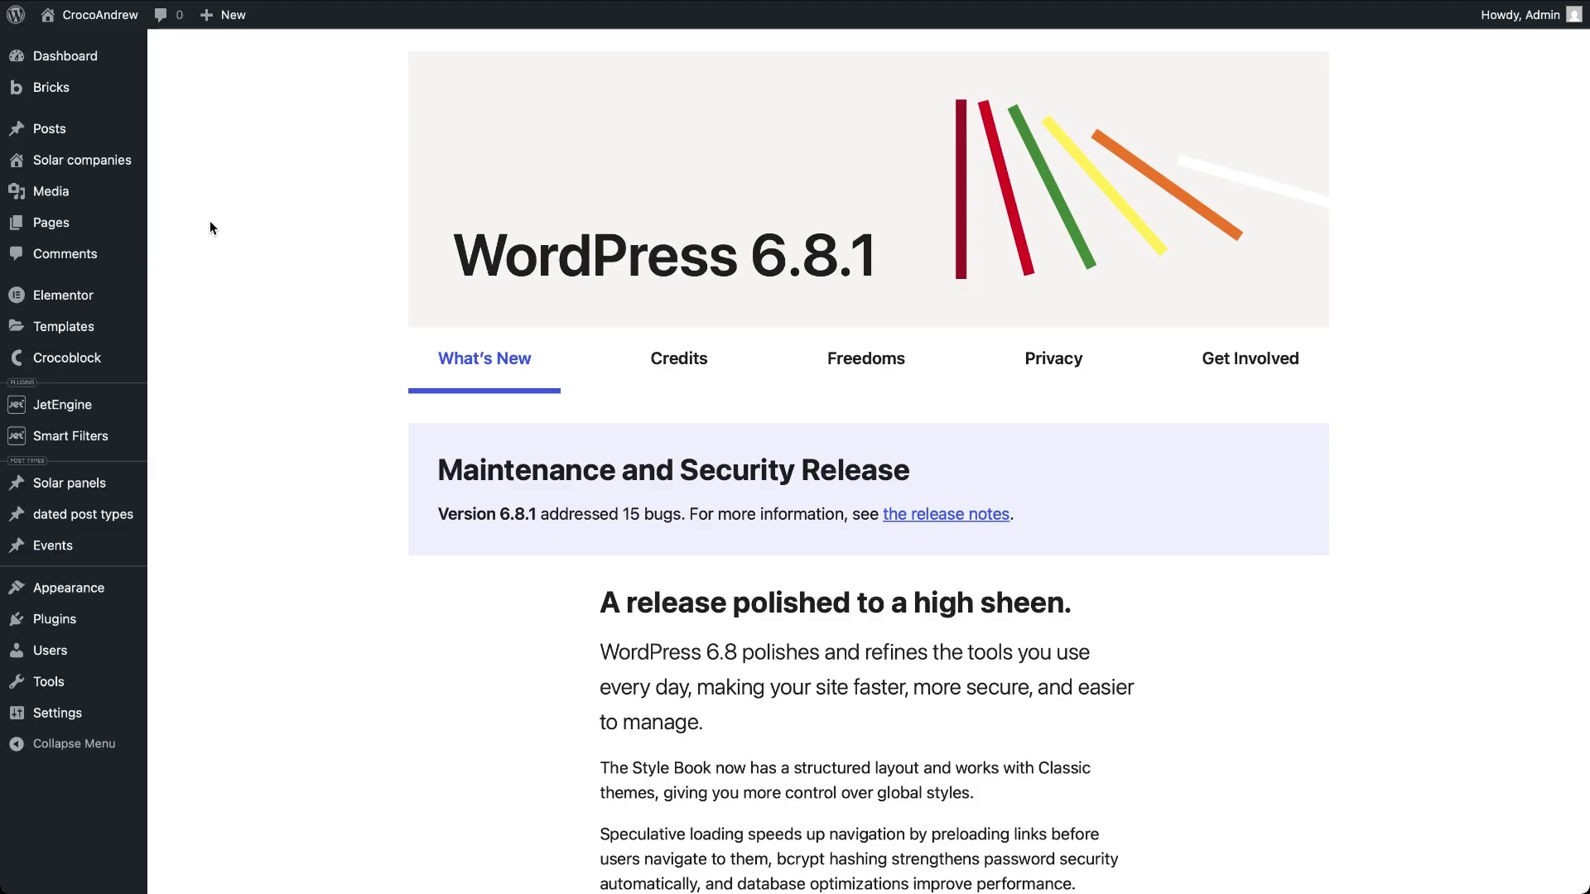
Review the JetEngine Maps Settings (Google Maps, address-field preloading) and go to the Events posts list.
{"action": "mouse_move", "coordinate": [84, 414]}
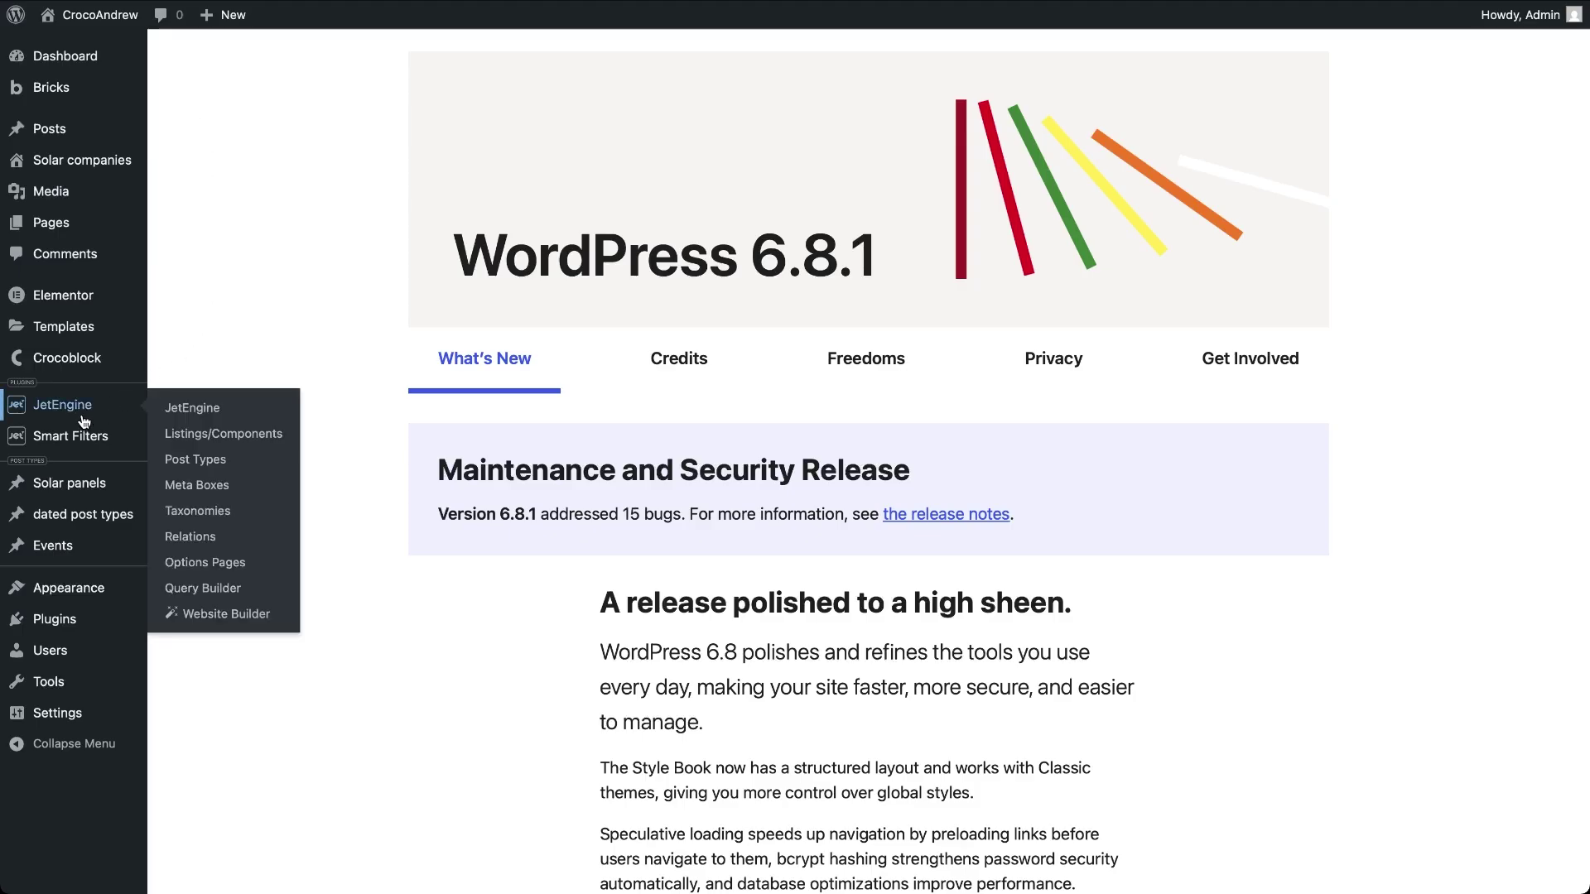
{"action": "left_click", "coordinate": [198, 415]}
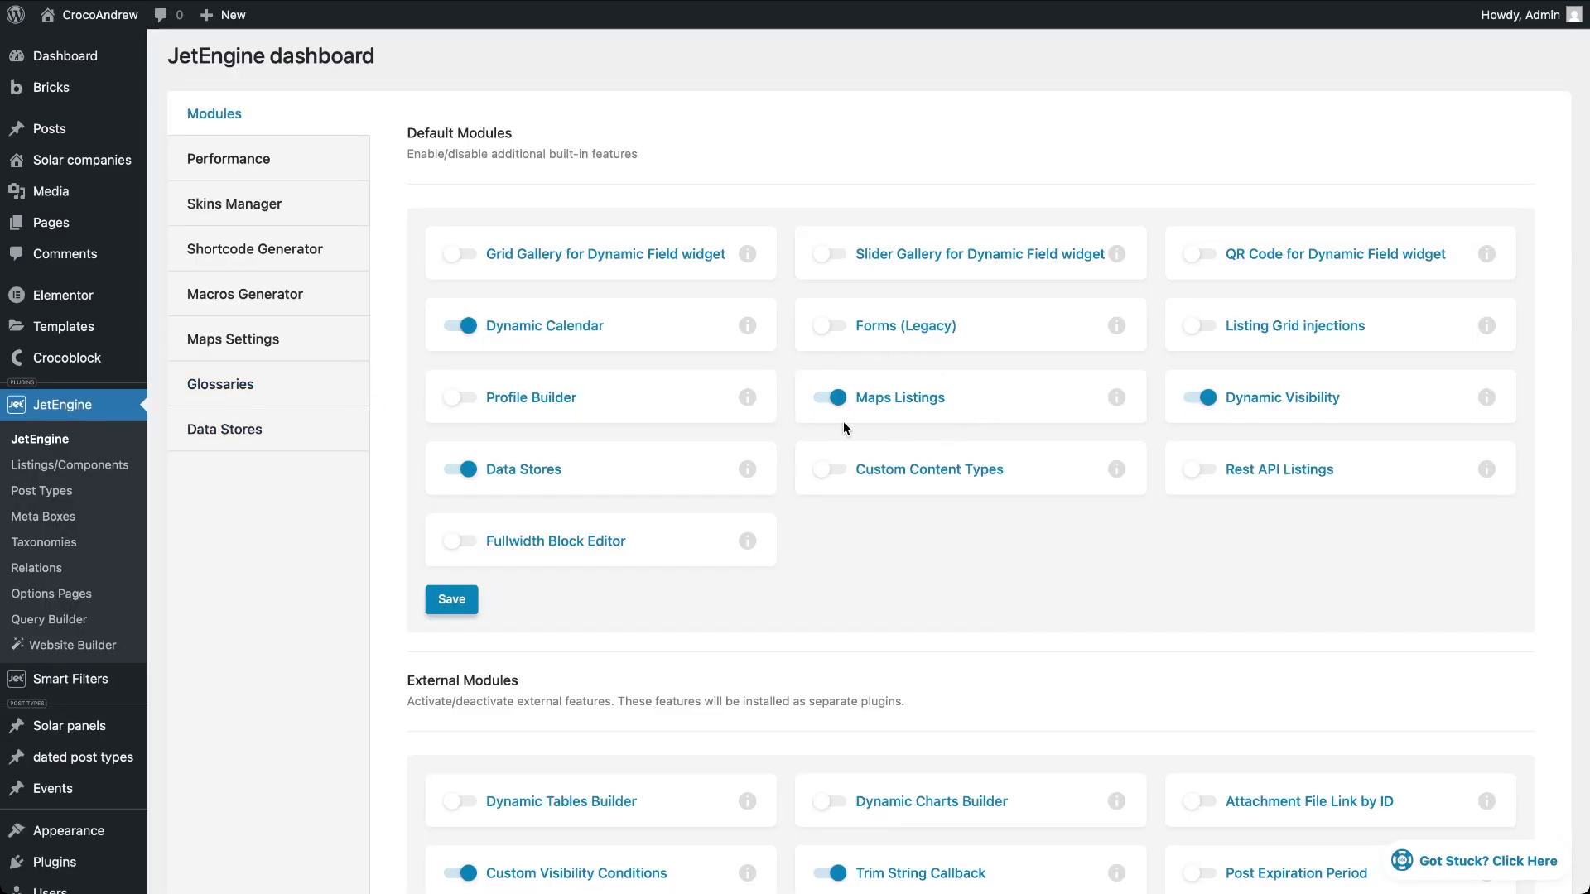
{"action": "left_click", "coordinate": [258, 342]}
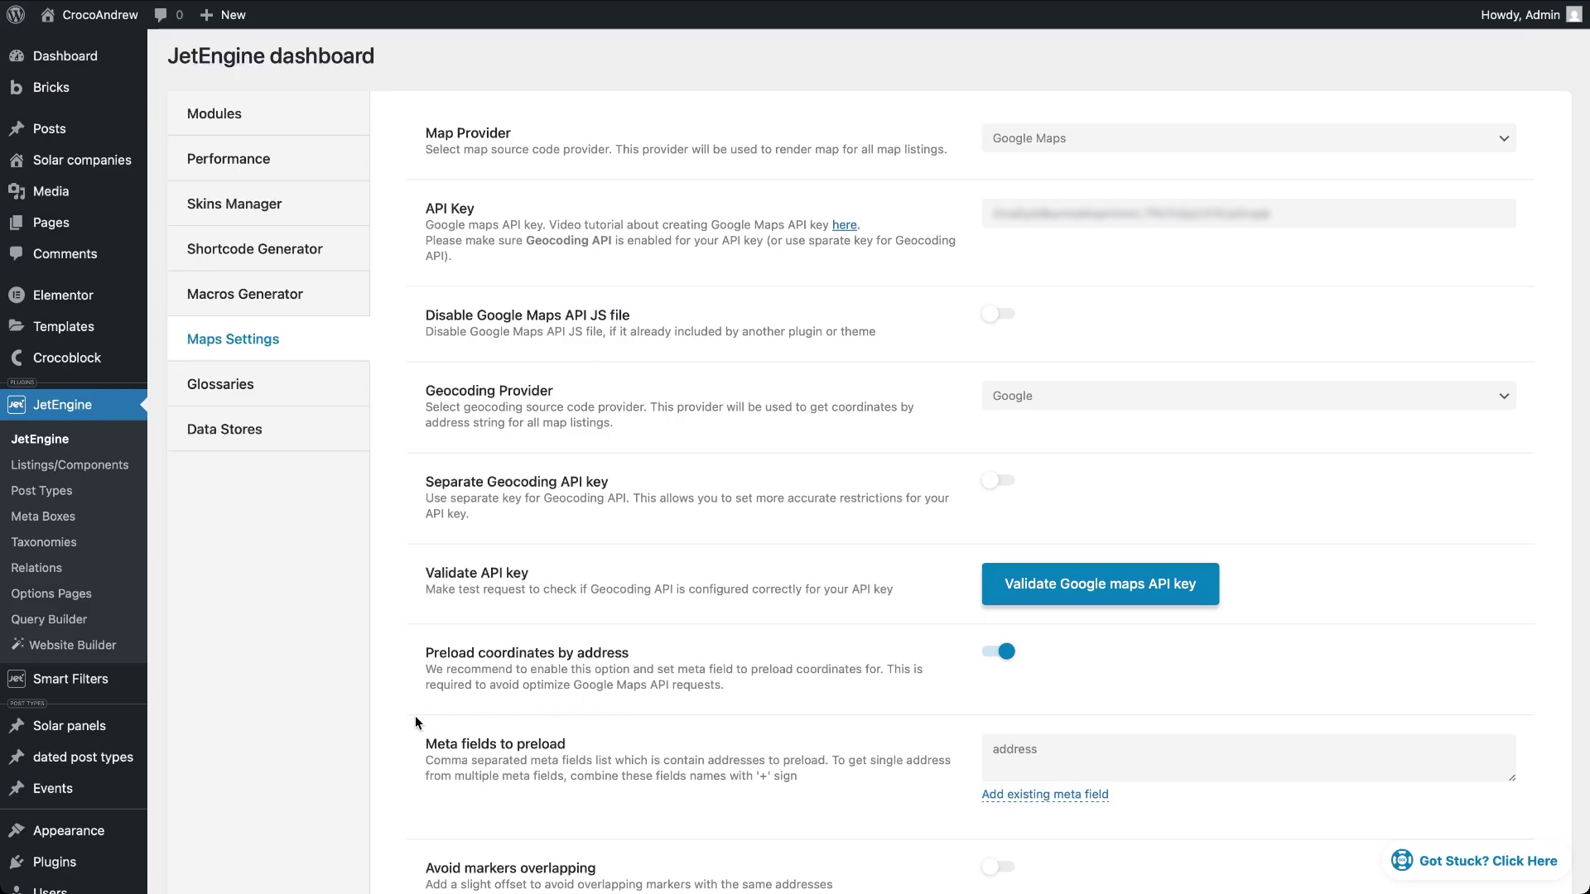
{"action": "left_click", "coordinate": [74, 793]}
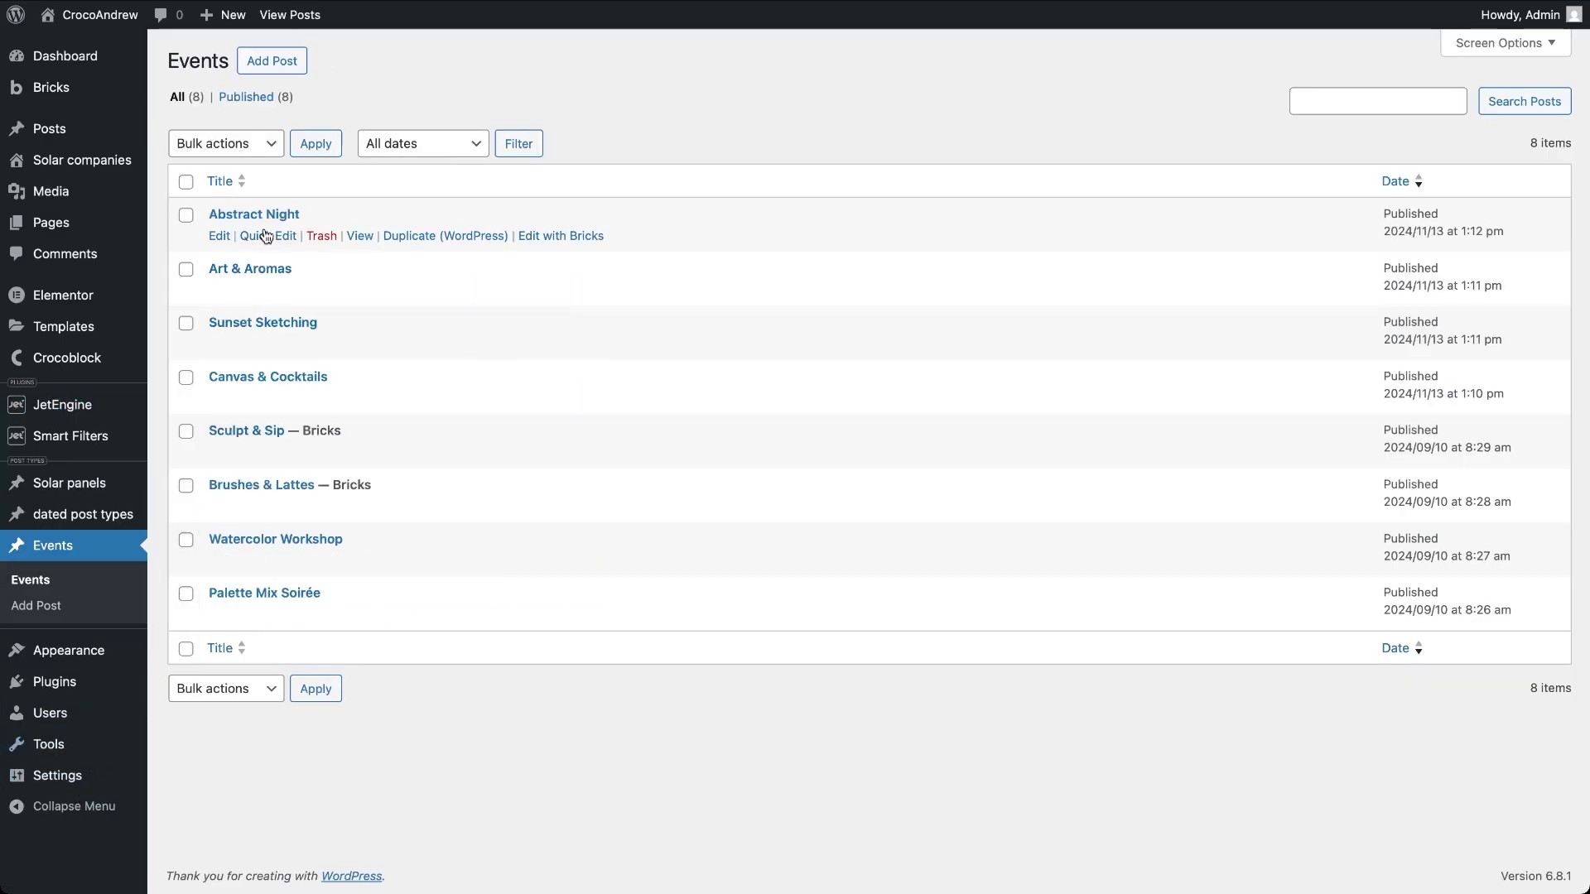
{"action": "left_click", "coordinate": [268, 215]}
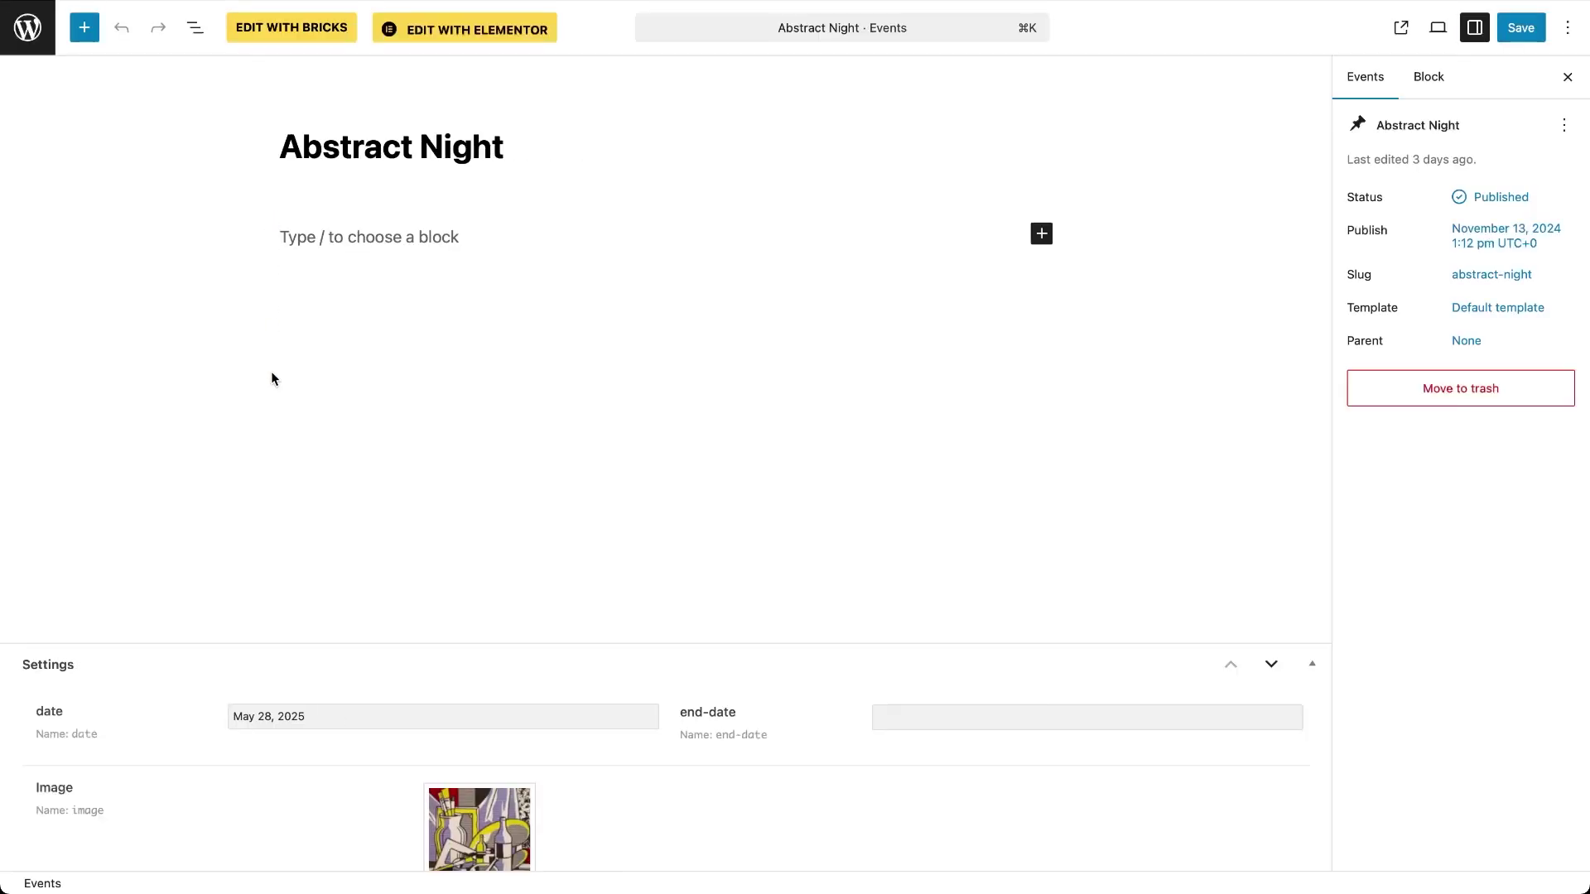
{"action": "scroll", "coordinate": [309, 562], "scroll_direction": "down", "scroll_amount": 5}
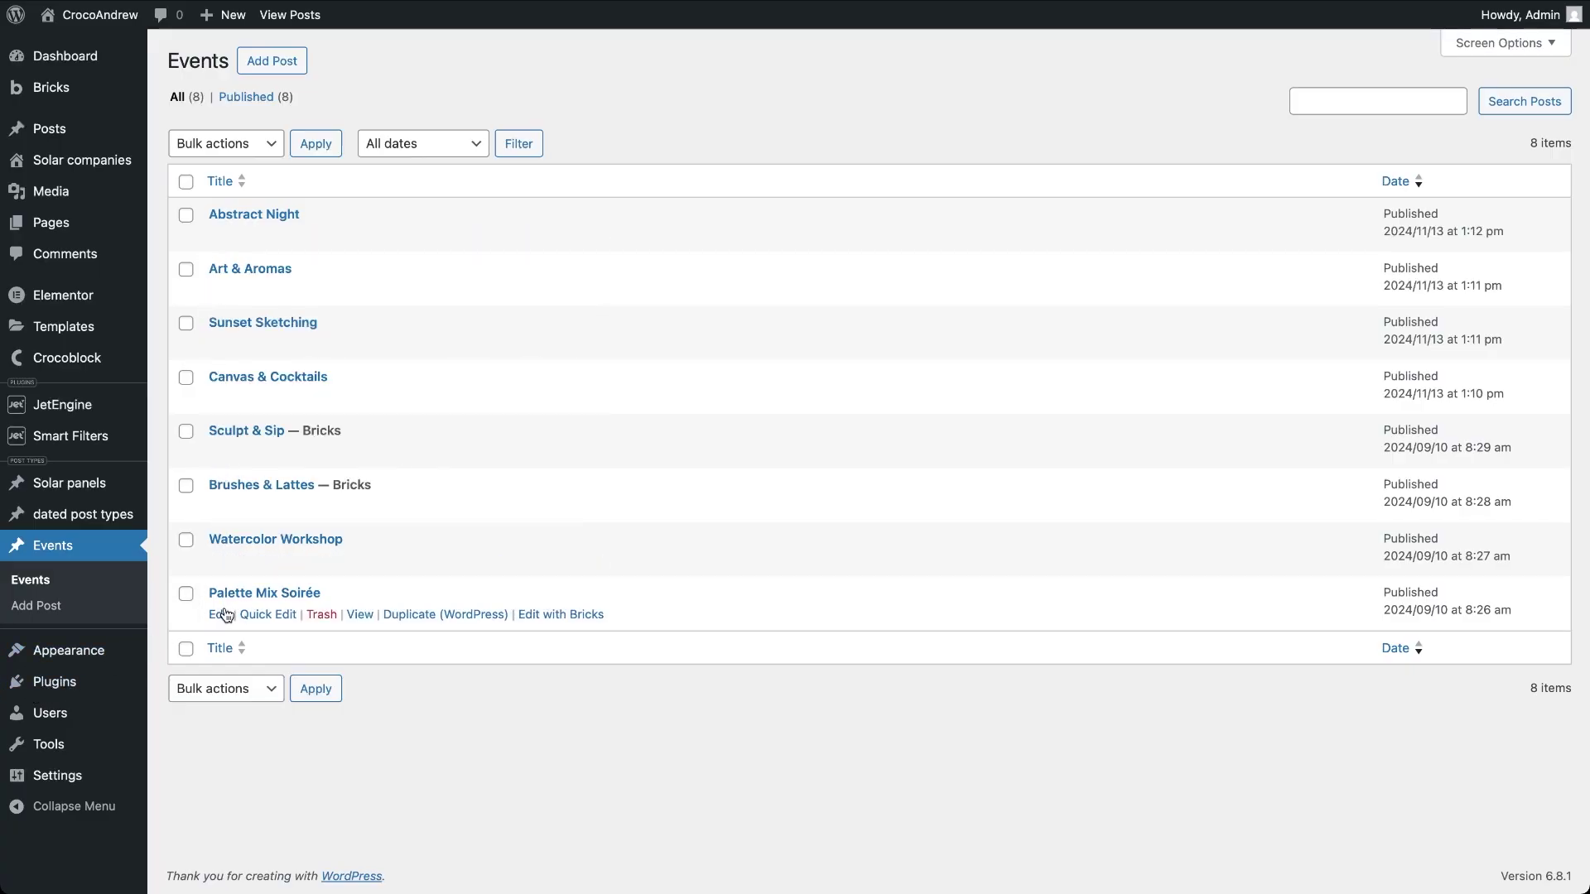
{"action": "mouse_move", "coordinate": [82, 411]}
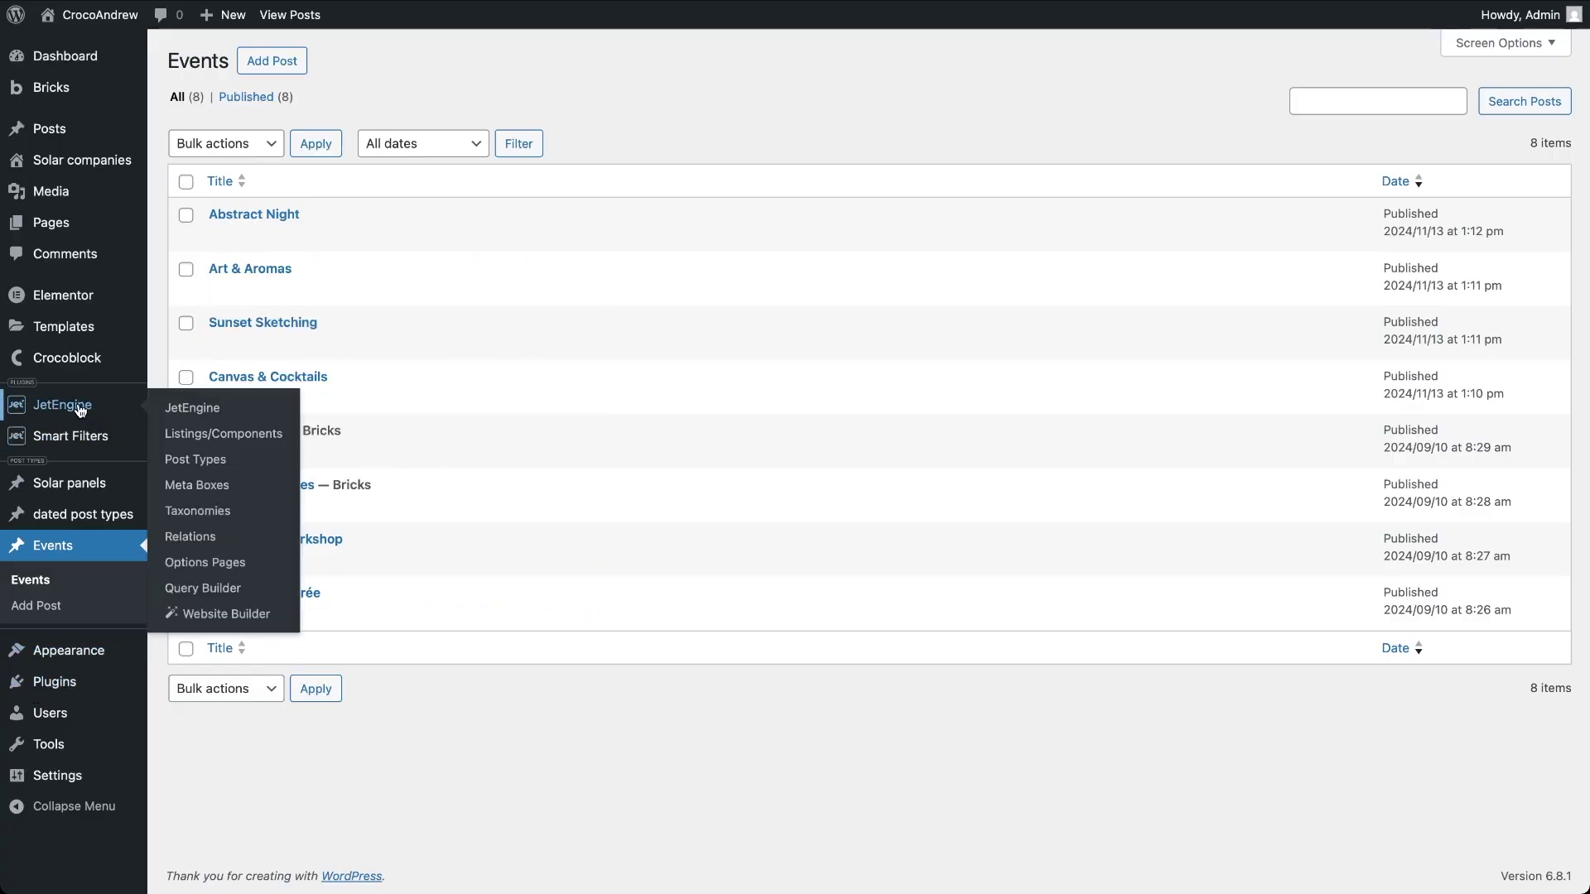
Open JetEngine Listing Items and the 'Events listing for map' in Elementor.
{"action": "left_click", "coordinate": [183, 438]}
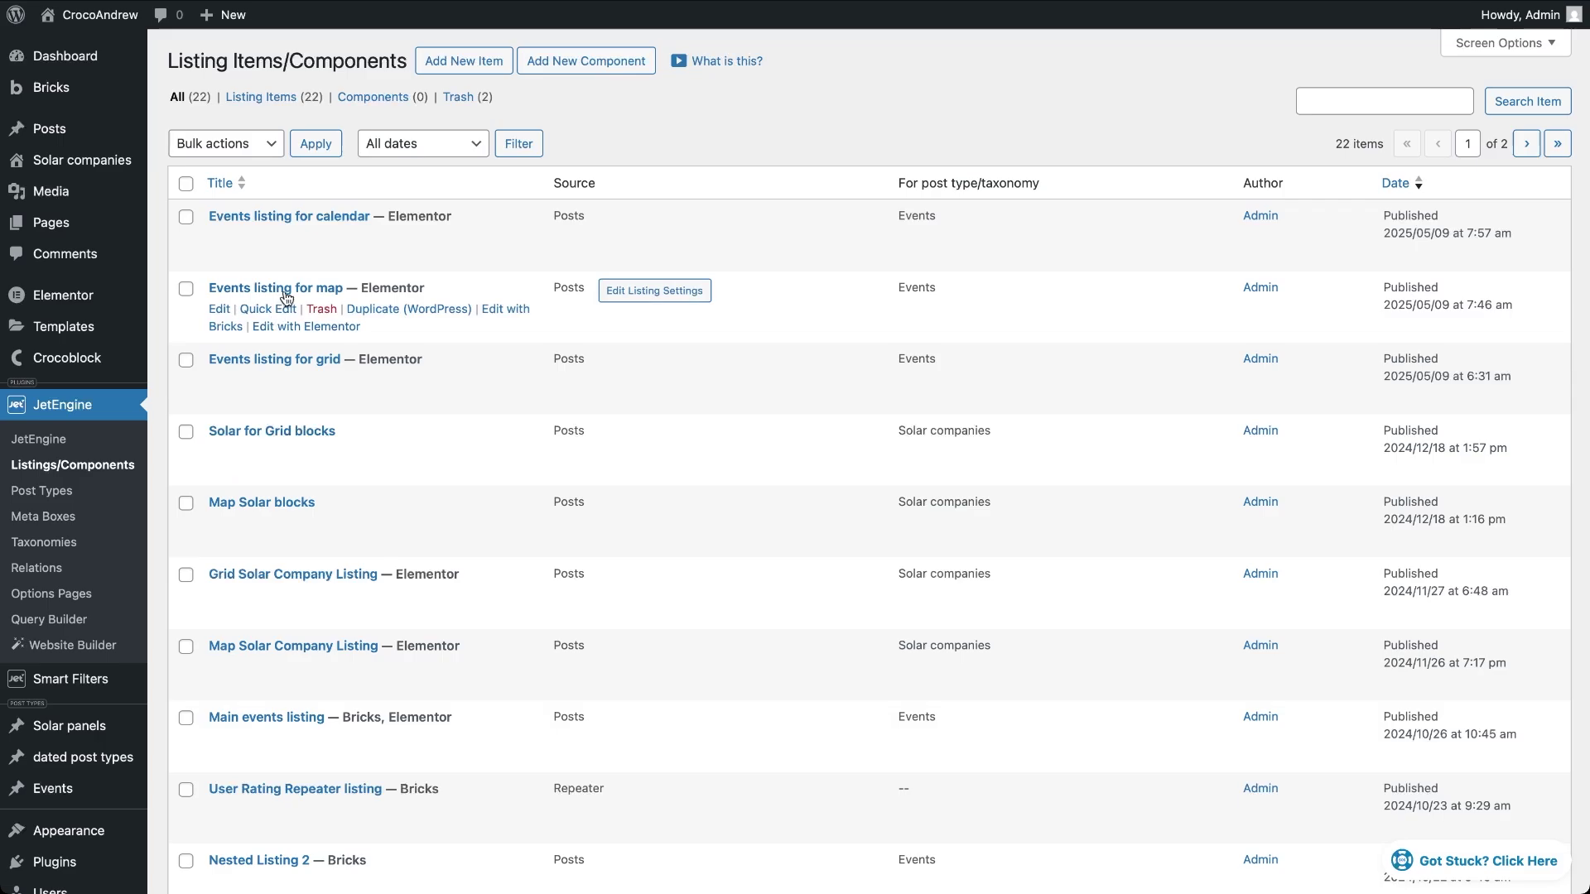
{"action": "left_click", "coordinate": [300, 326]}
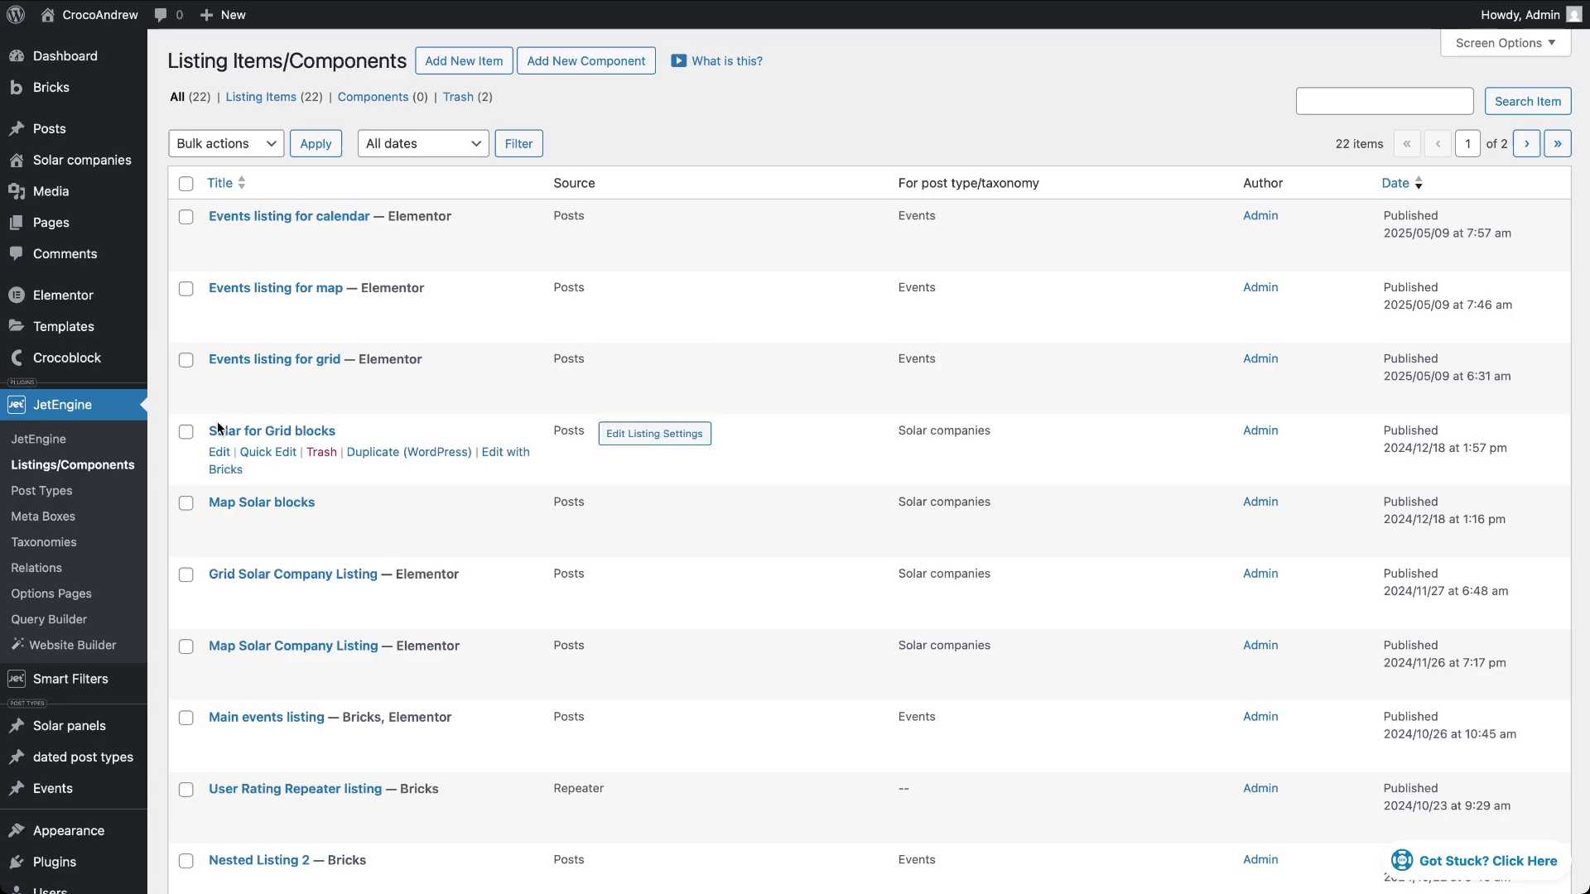
Create a new Query Builder query named 'Sync query' that fetches Events posts.
{"action": "left_click", "coordinate": [72, 621]}
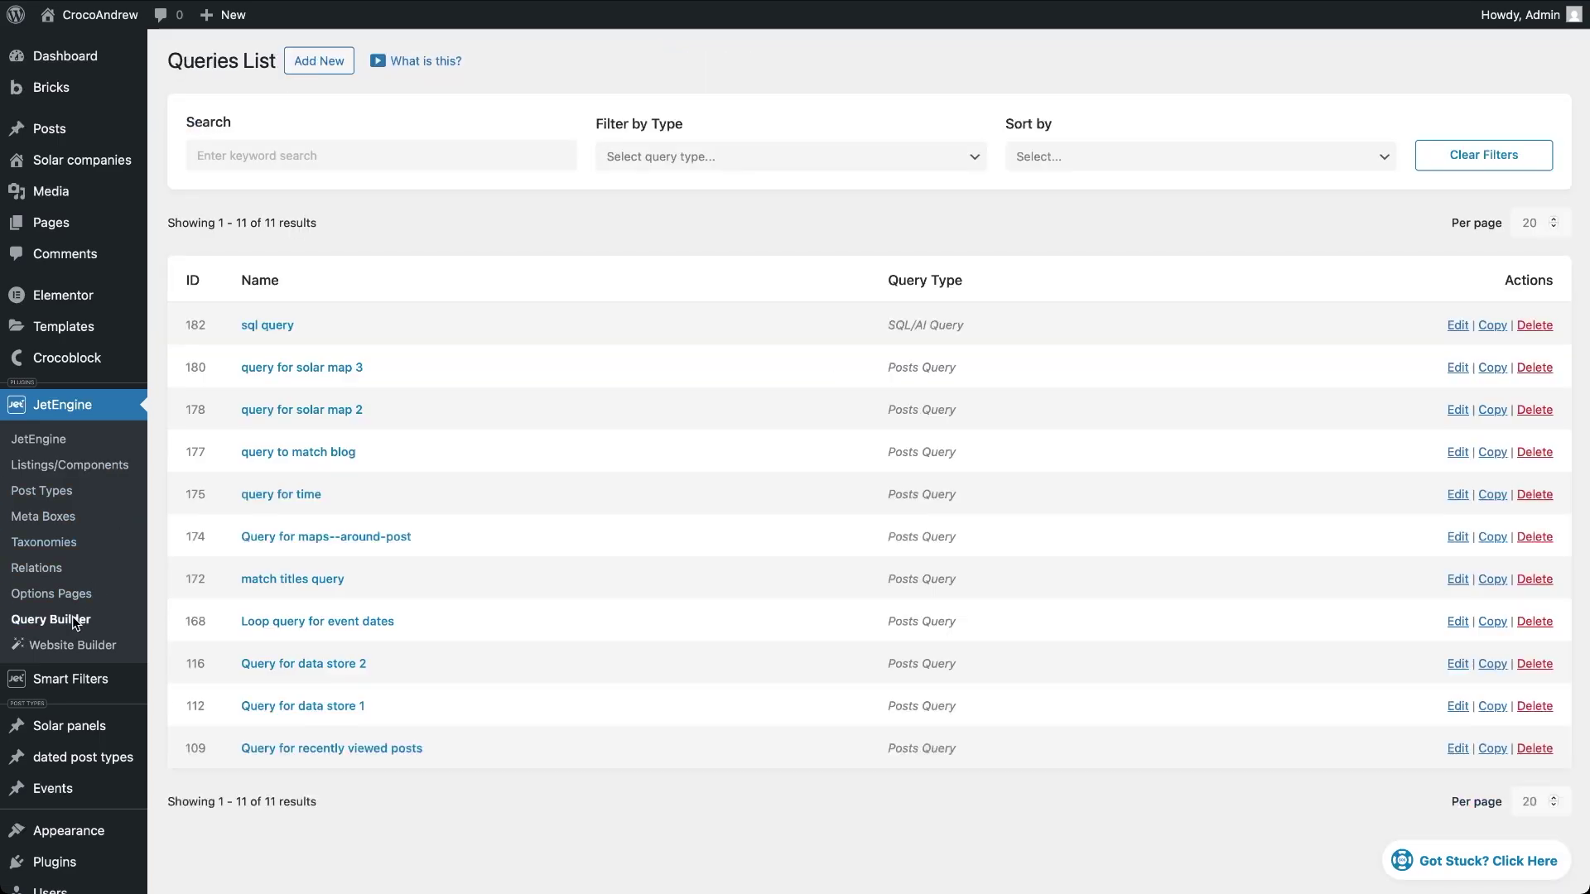
{"action": "left_click", "coordinate": [310, 64]}
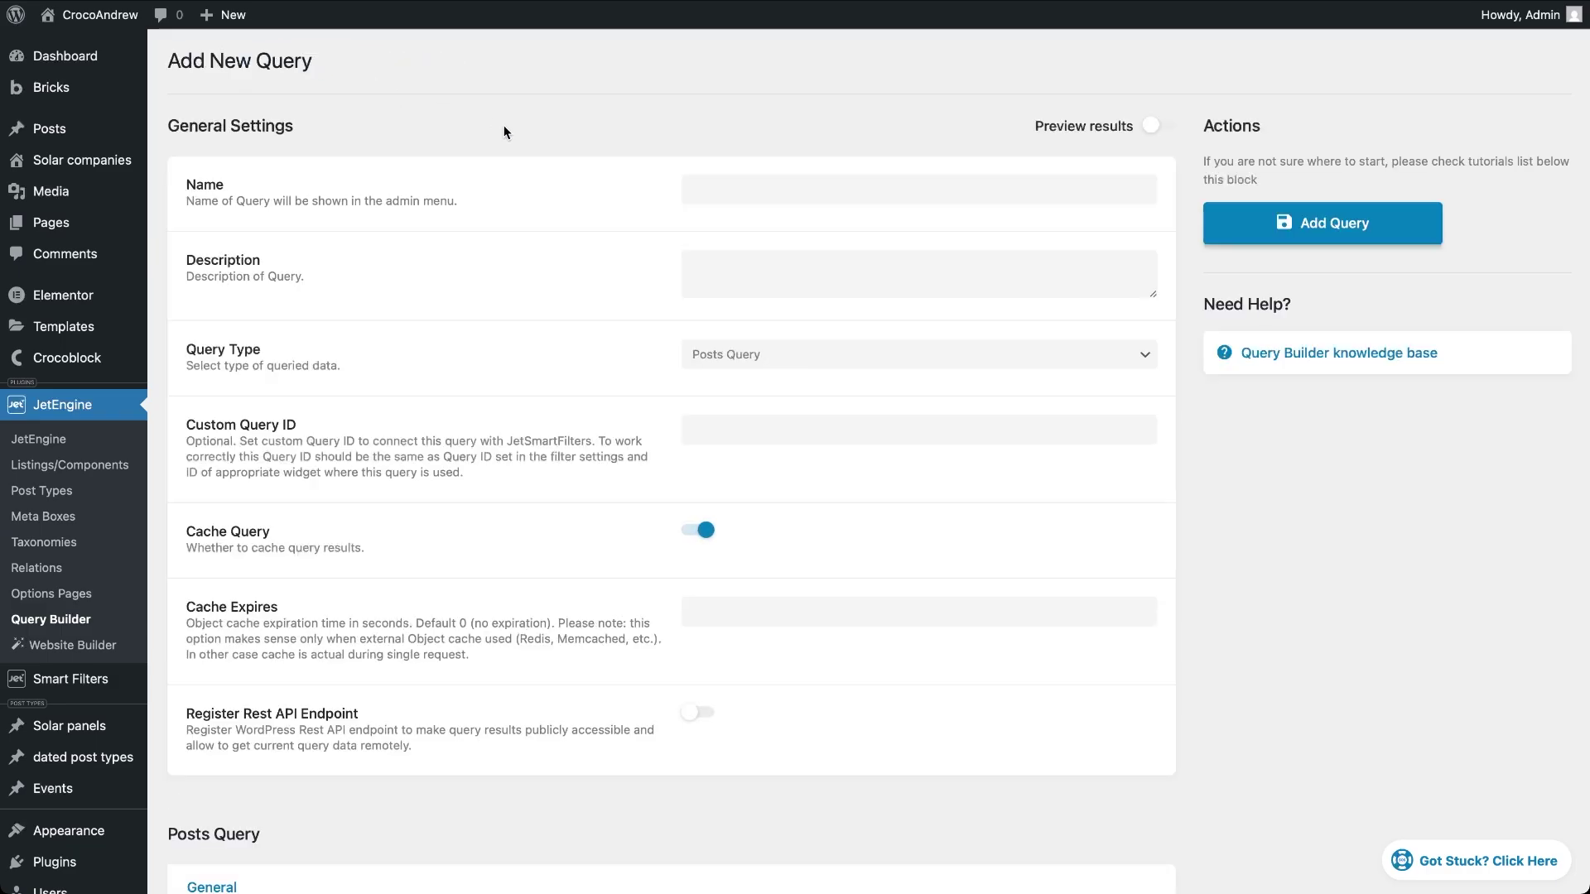
{"action": "left_click", "coordinate": [713, 192]}
{"action": "type", "text": "Sync query"}
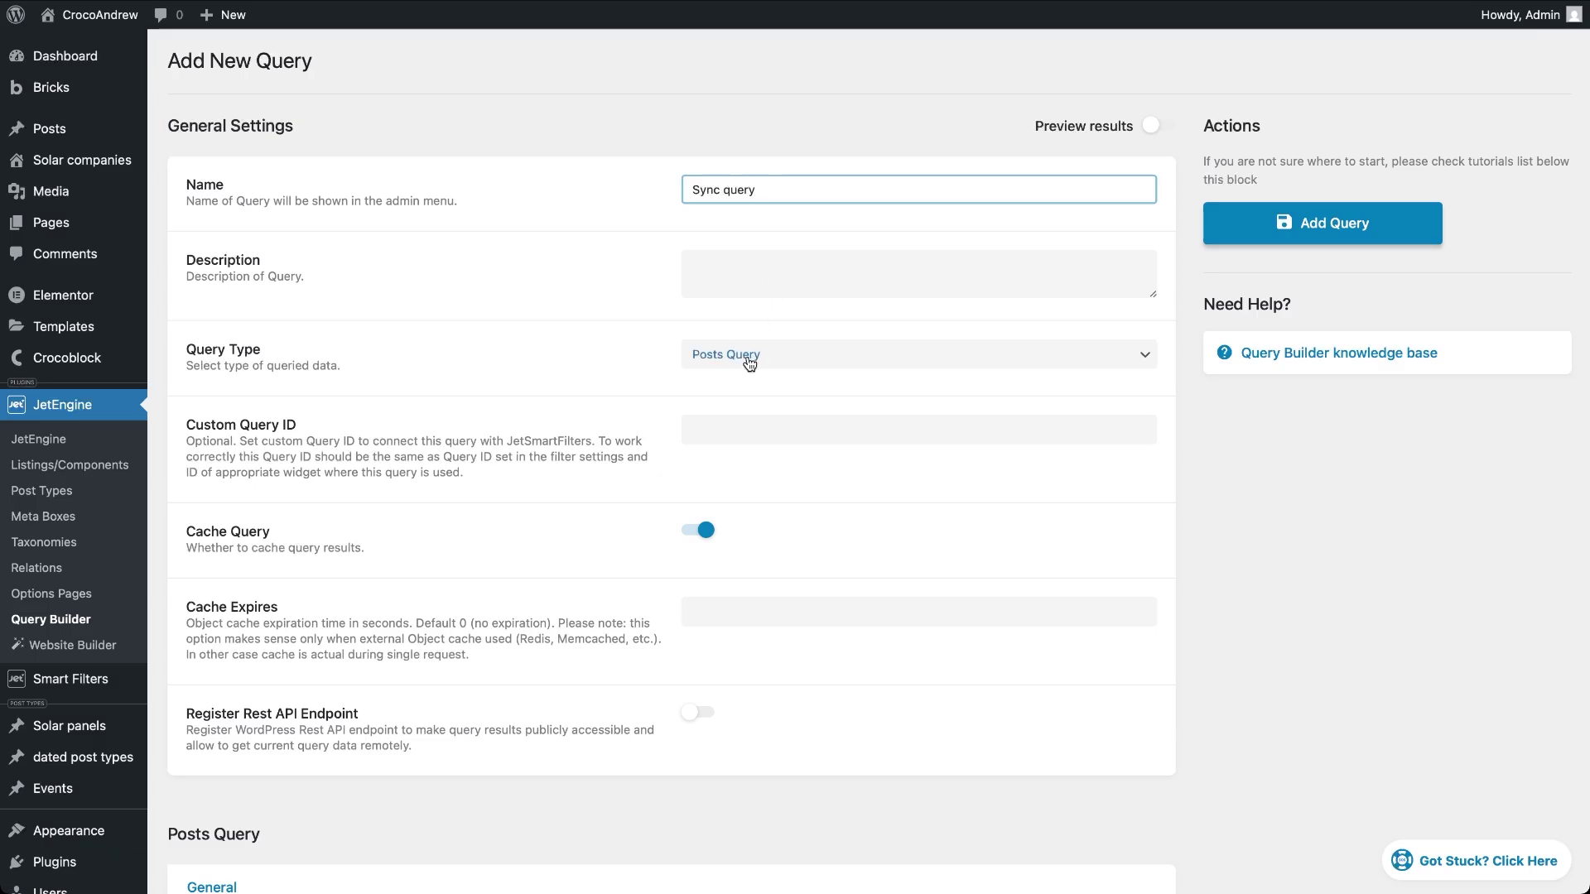
{"action": "scroll", "coordinate": [663, 765], "scroll_direction": "down", "scroll_amount": 3}
{"action": "scroll", "coordinate": [663, 765], "scroll_direction": "down", "scroll_amount": 3}
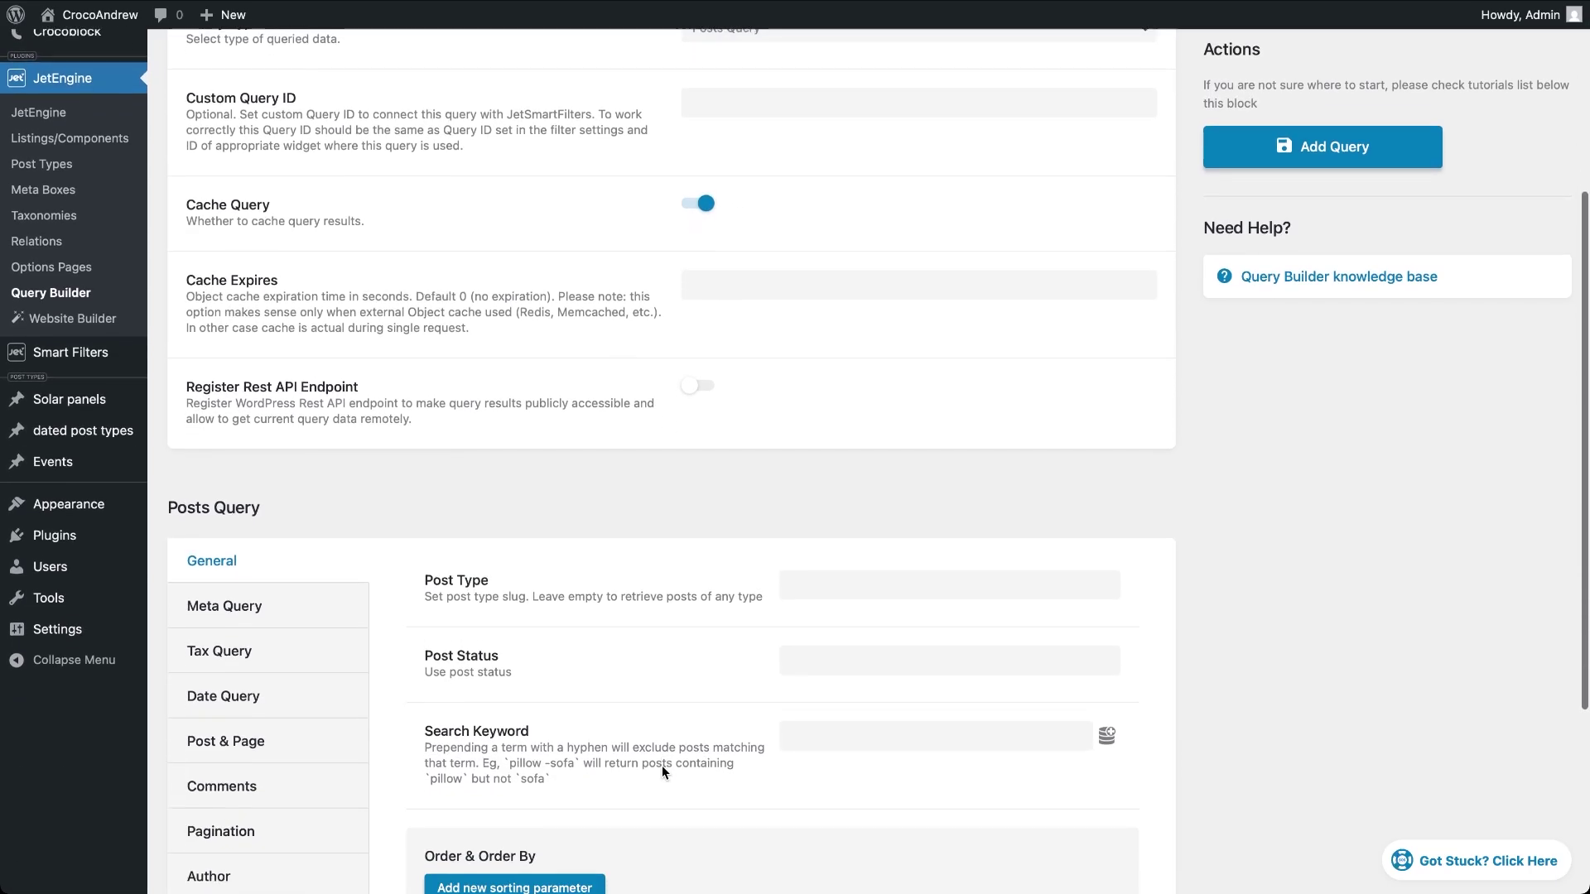
{"action": "left_click", "coordinate": [841, 577]}
{"action": "type", "text": "event"}
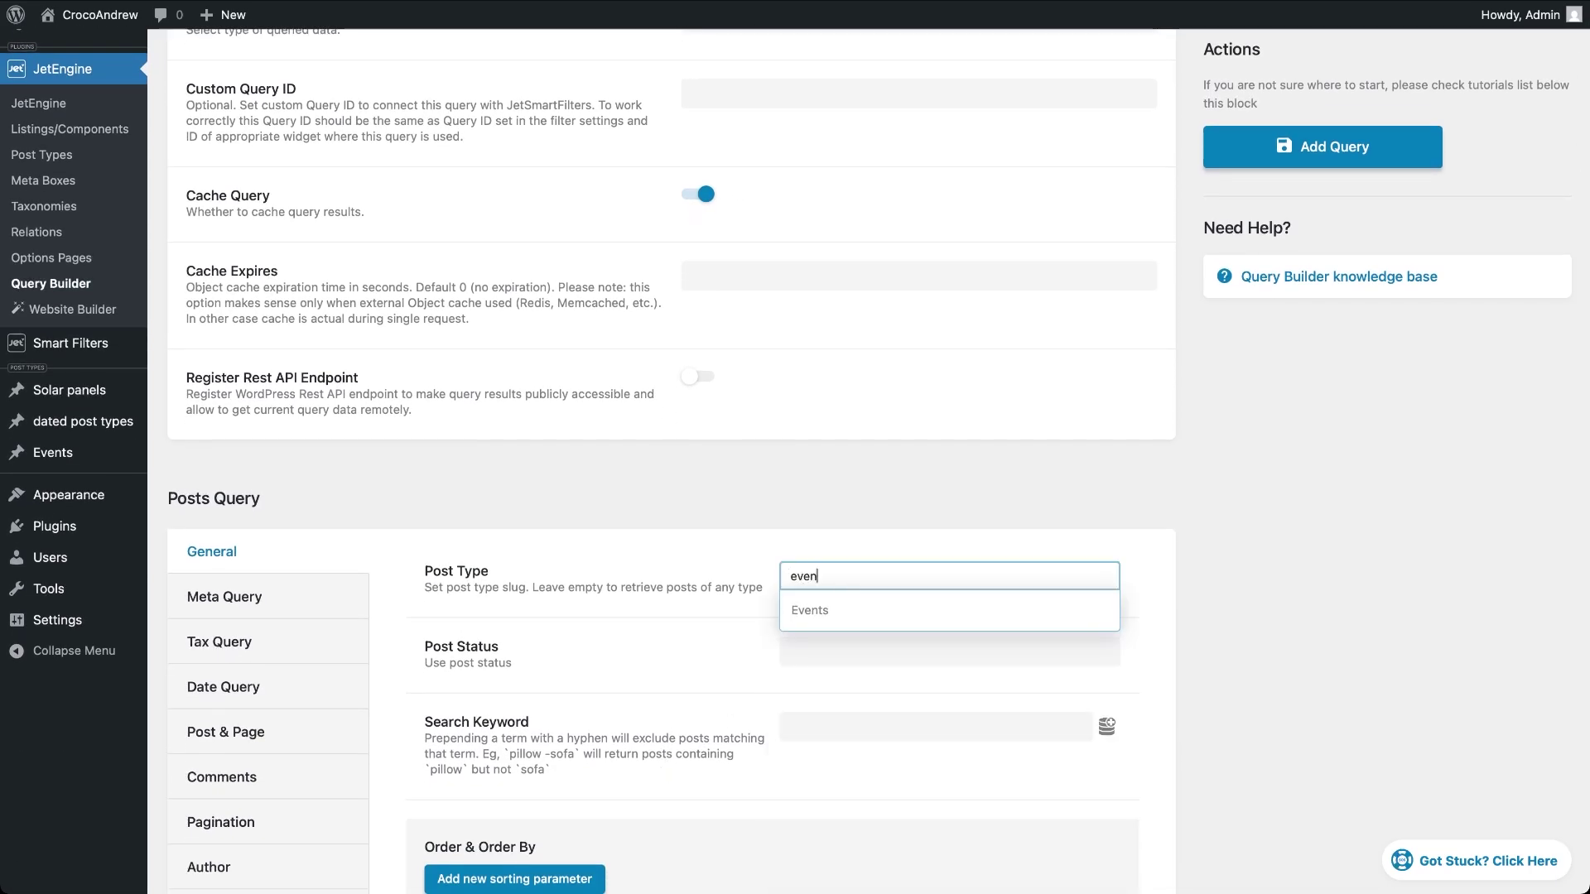
{"action": "left_click", "coordinate": [845, 610]}
{"action": "scroll", "coordinate": [845, 612], "scroll_direction": "down", "scroll_amount": 3}
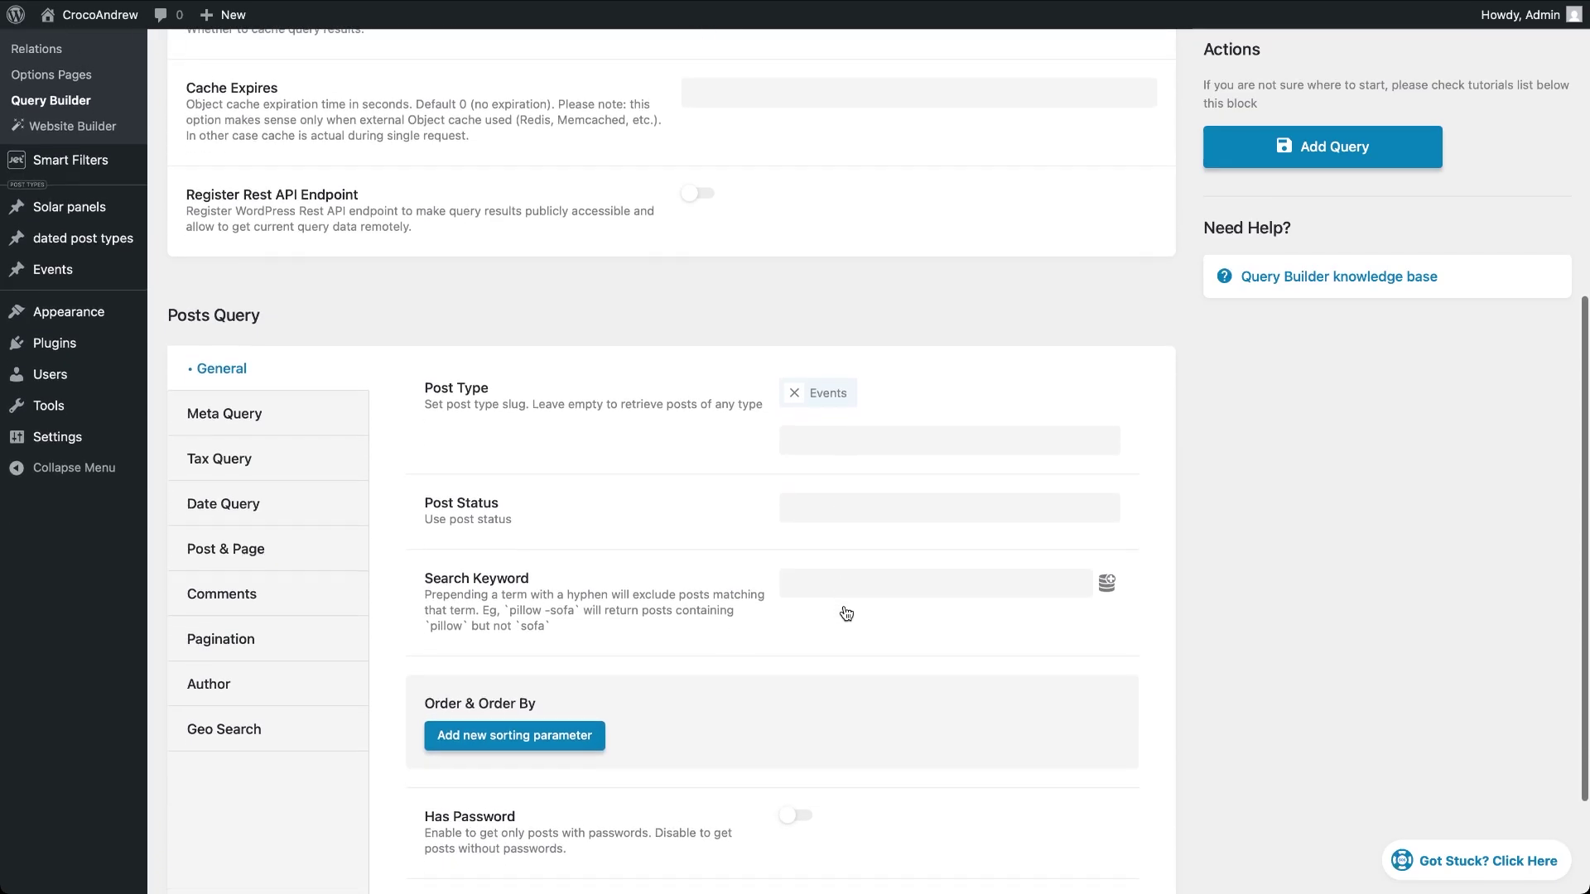
Add a geo search of 10000 miles around a California point using the address field, and save.
{"action": "left_click", "coordinate": [321, 718]}
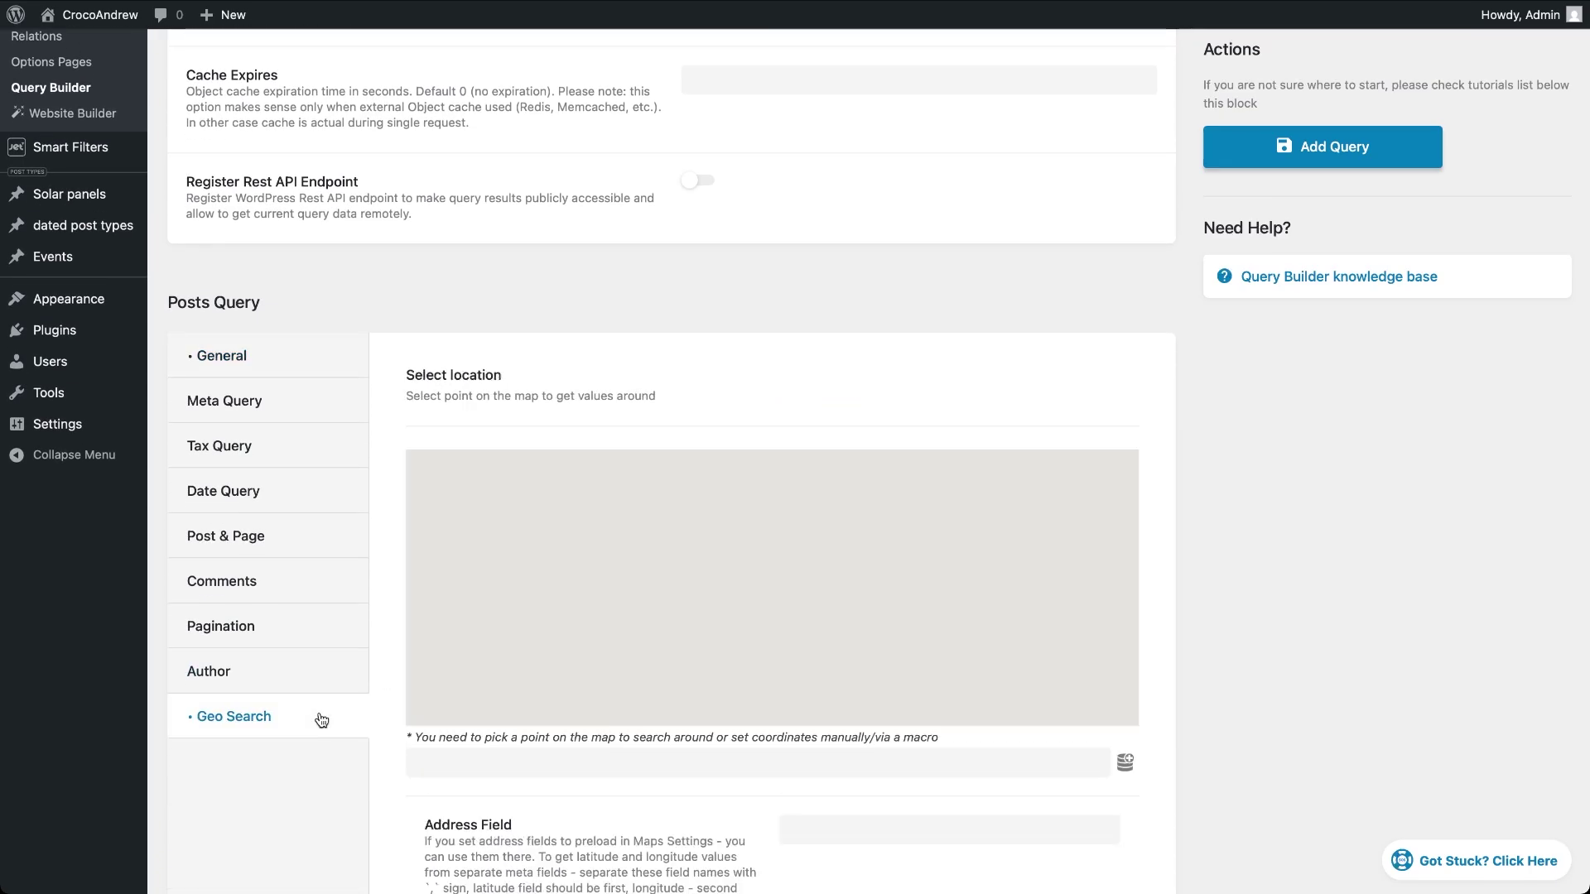
{"action": "scroll", "coordinate": [457, 793], "scroll_direction": "down", "scroll_amount": 3}
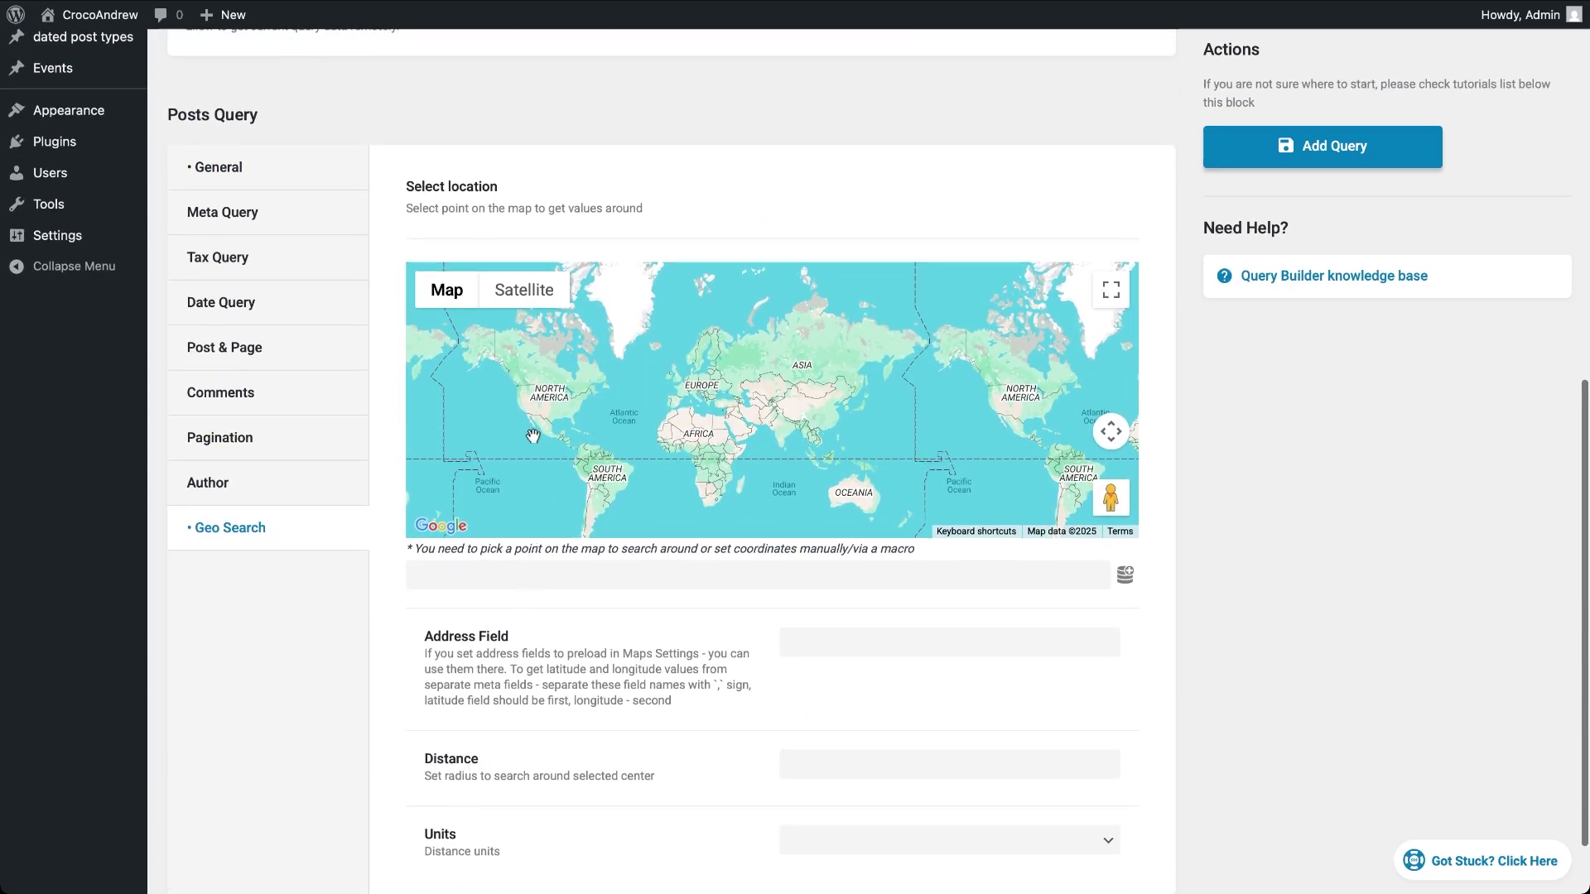
{"action": "left_click", "coordinate": [522, 403]}
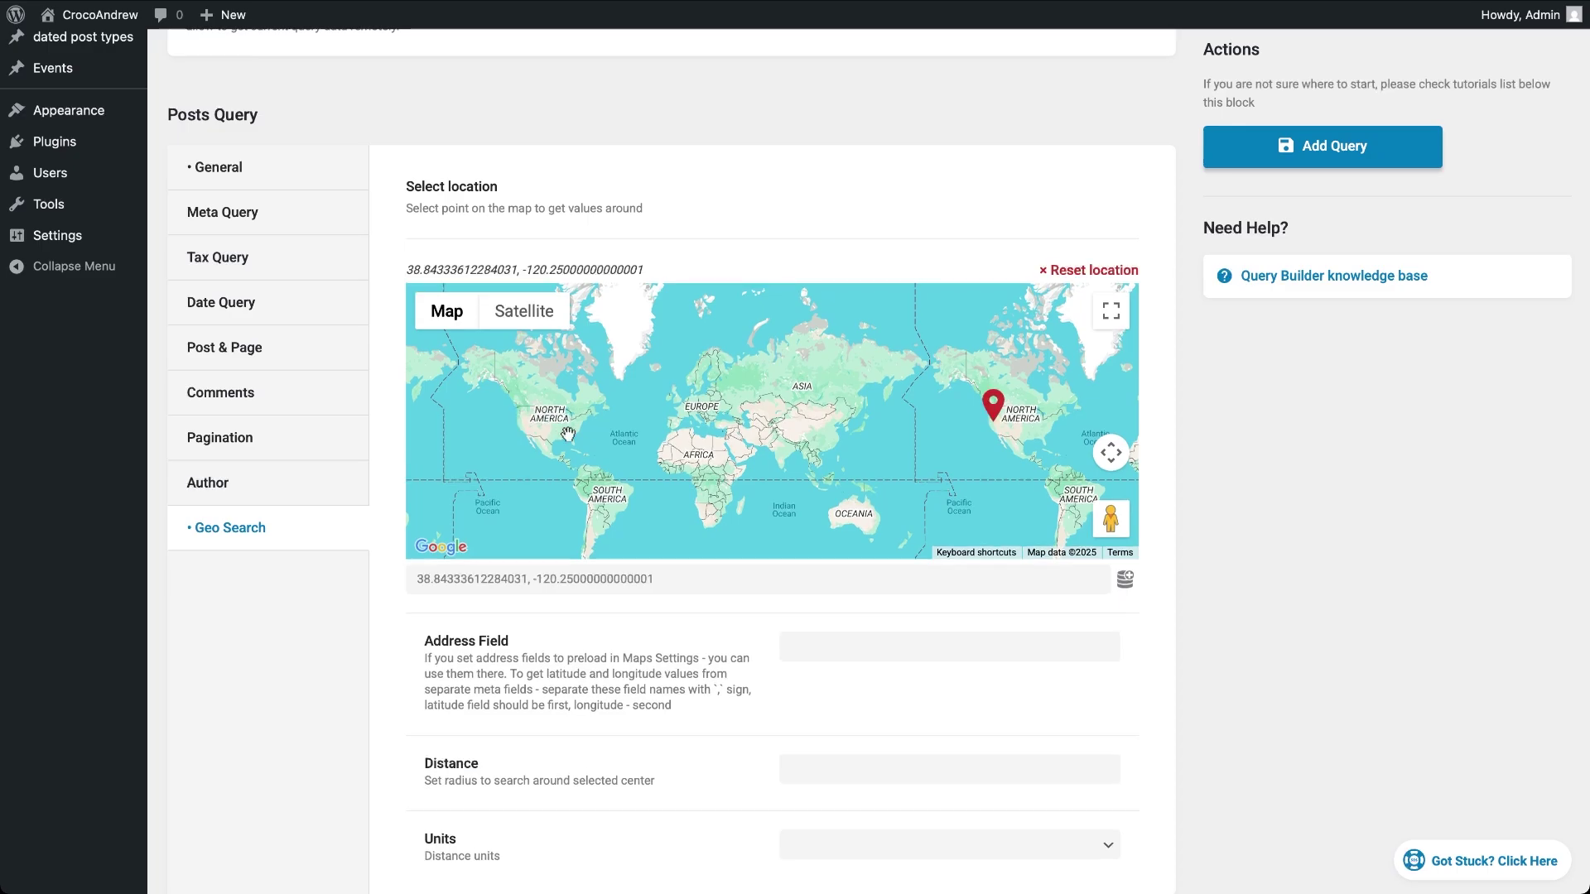
{"action": "scroll", "coordinate": [643, 752], "scroll_direction": "down", "scroll_amount": 2}
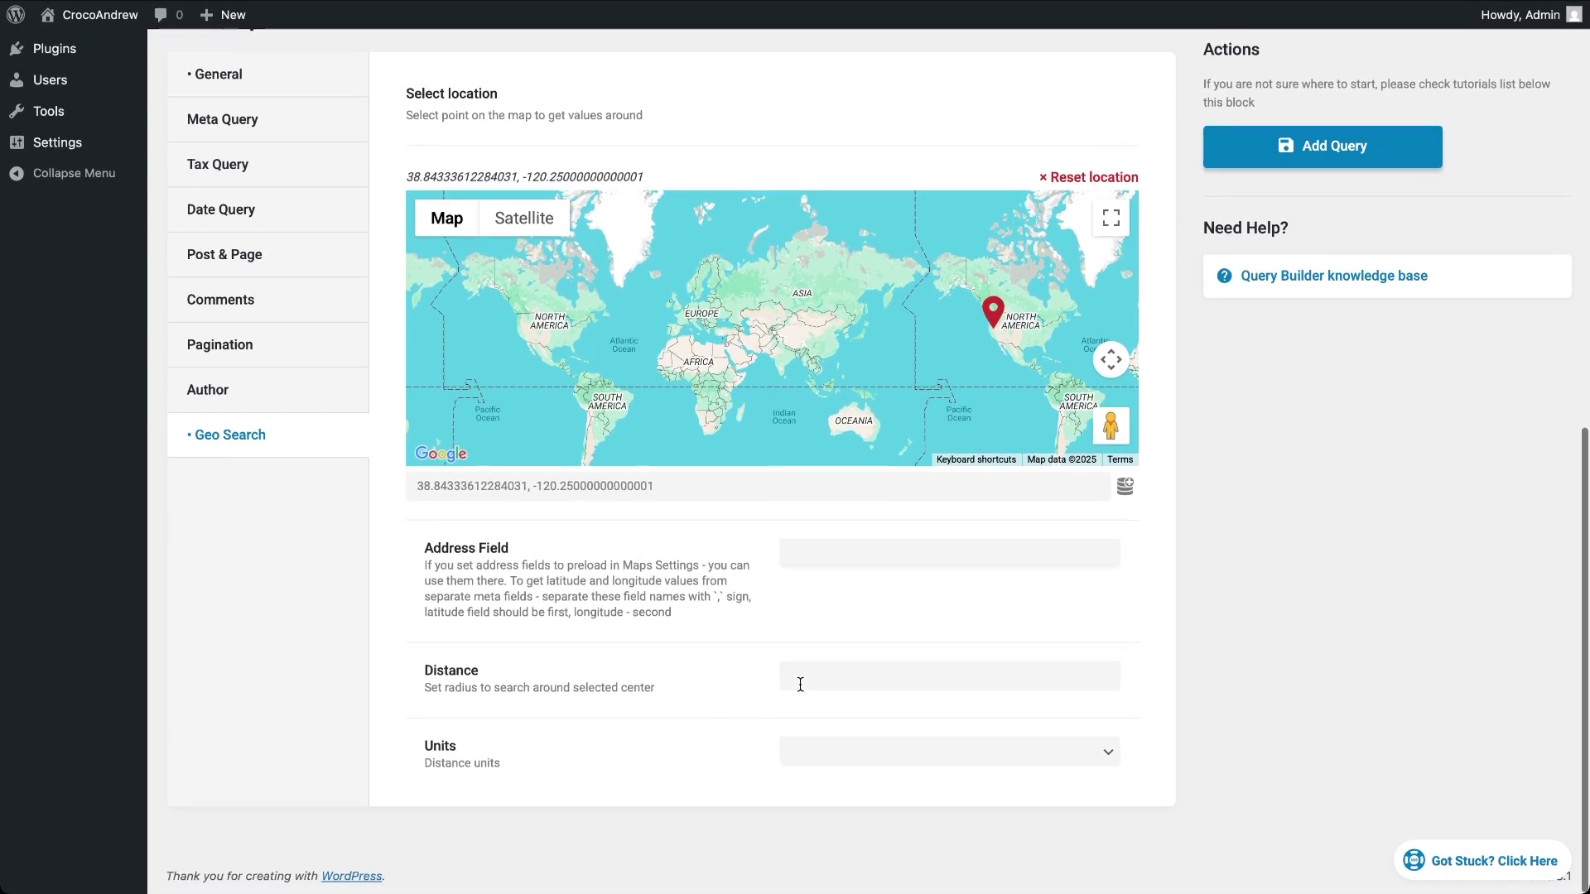
{"action": "left_click", "coordinate": [795, 676]}
{"action": "type", "text": "10000"}
{"action": "left_click", "coordinate": [842, 752]}
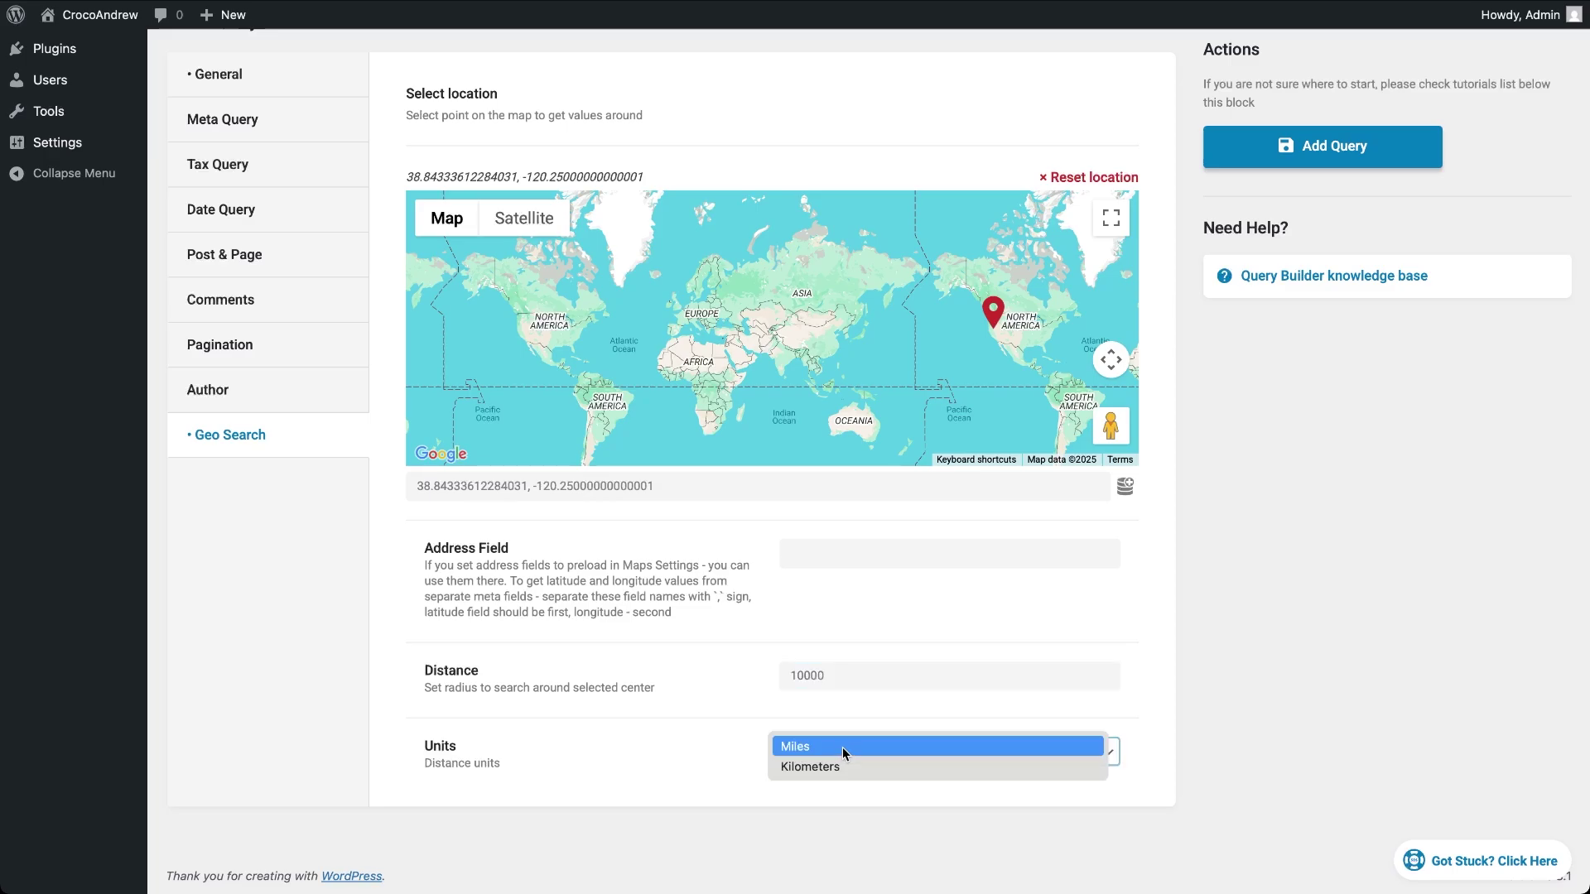
{"action": "left_click", "coordinate": [842, 747]}
{"action": "left_click", "coordinate": [894, 558]}
{"action": "type", "text": "address"}
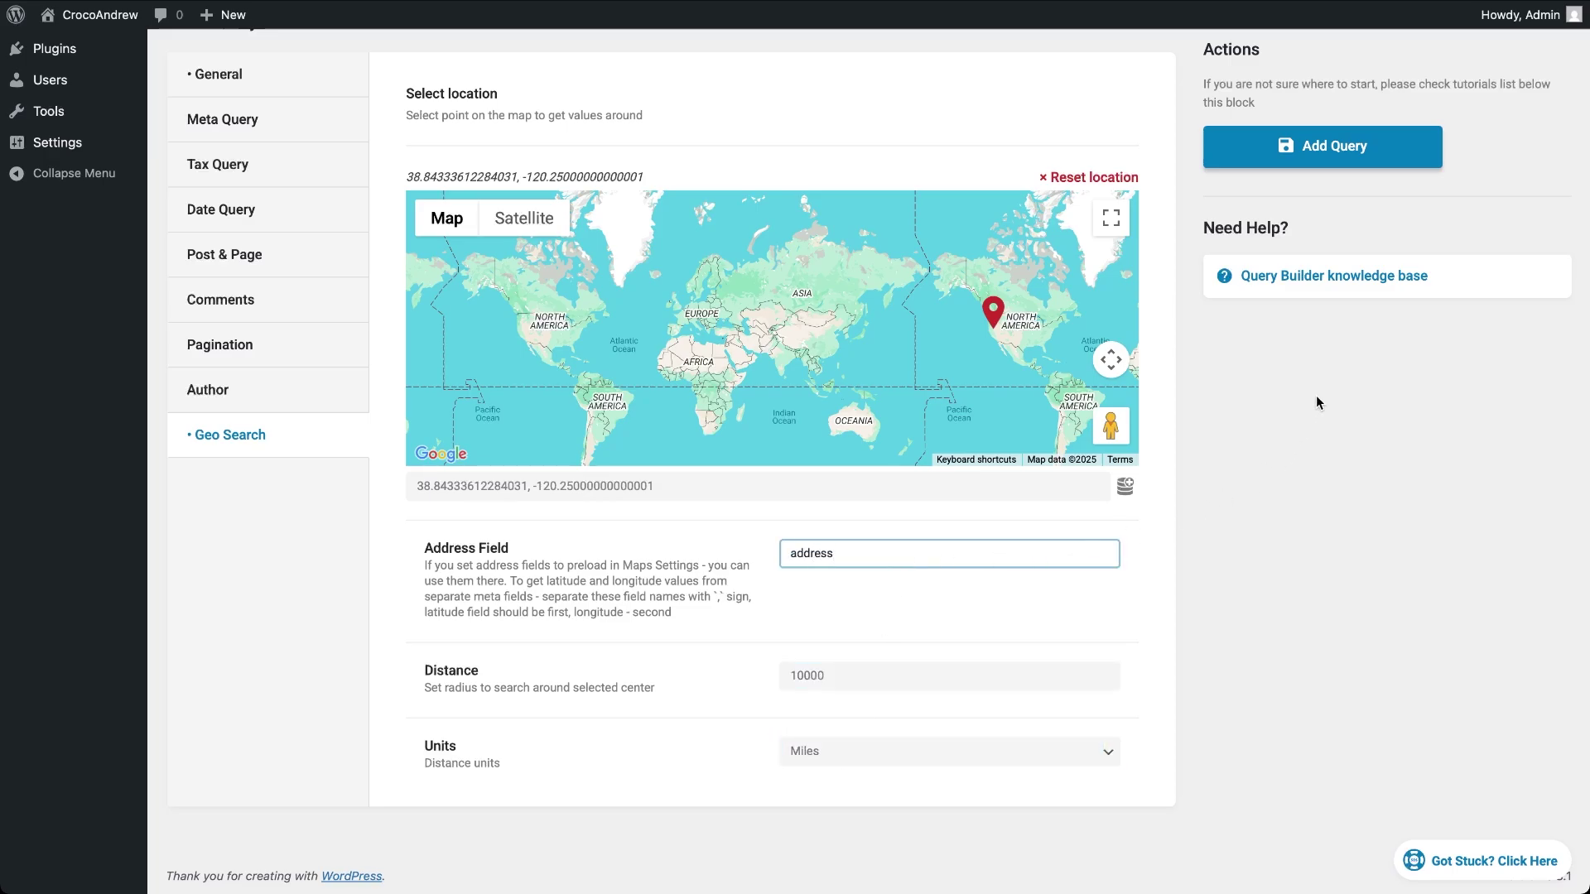
{"action": "left_click", "coordinate": [1324, 153]}
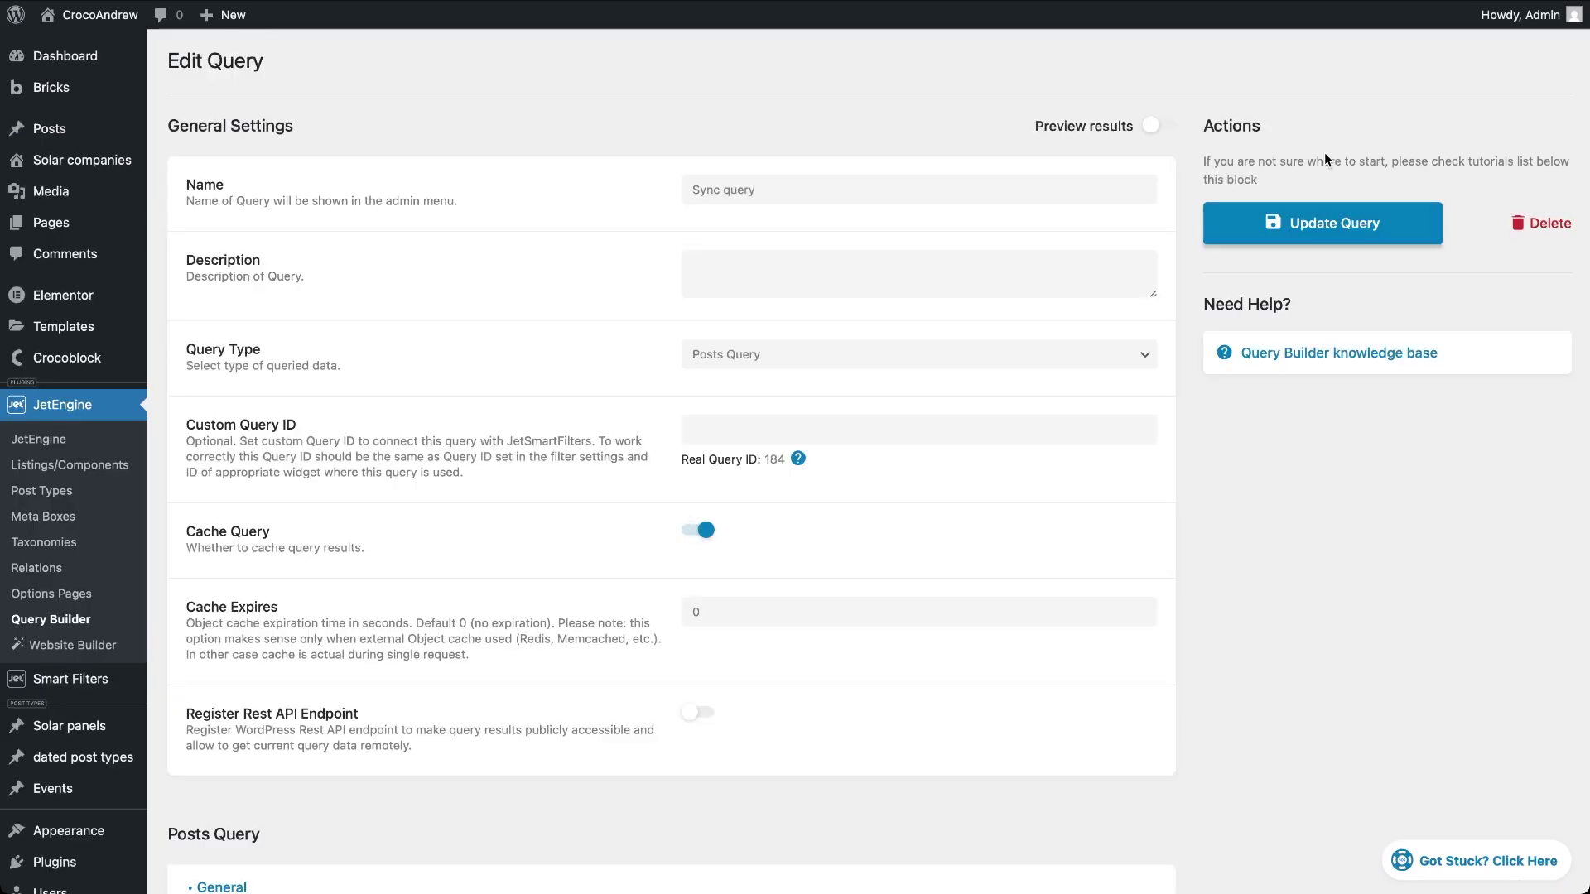
Create a new page, edit it with Elementor, and drop a Map Sync widget onto it.
{"action": "mouse_move", "coordinate": [79, 224]}
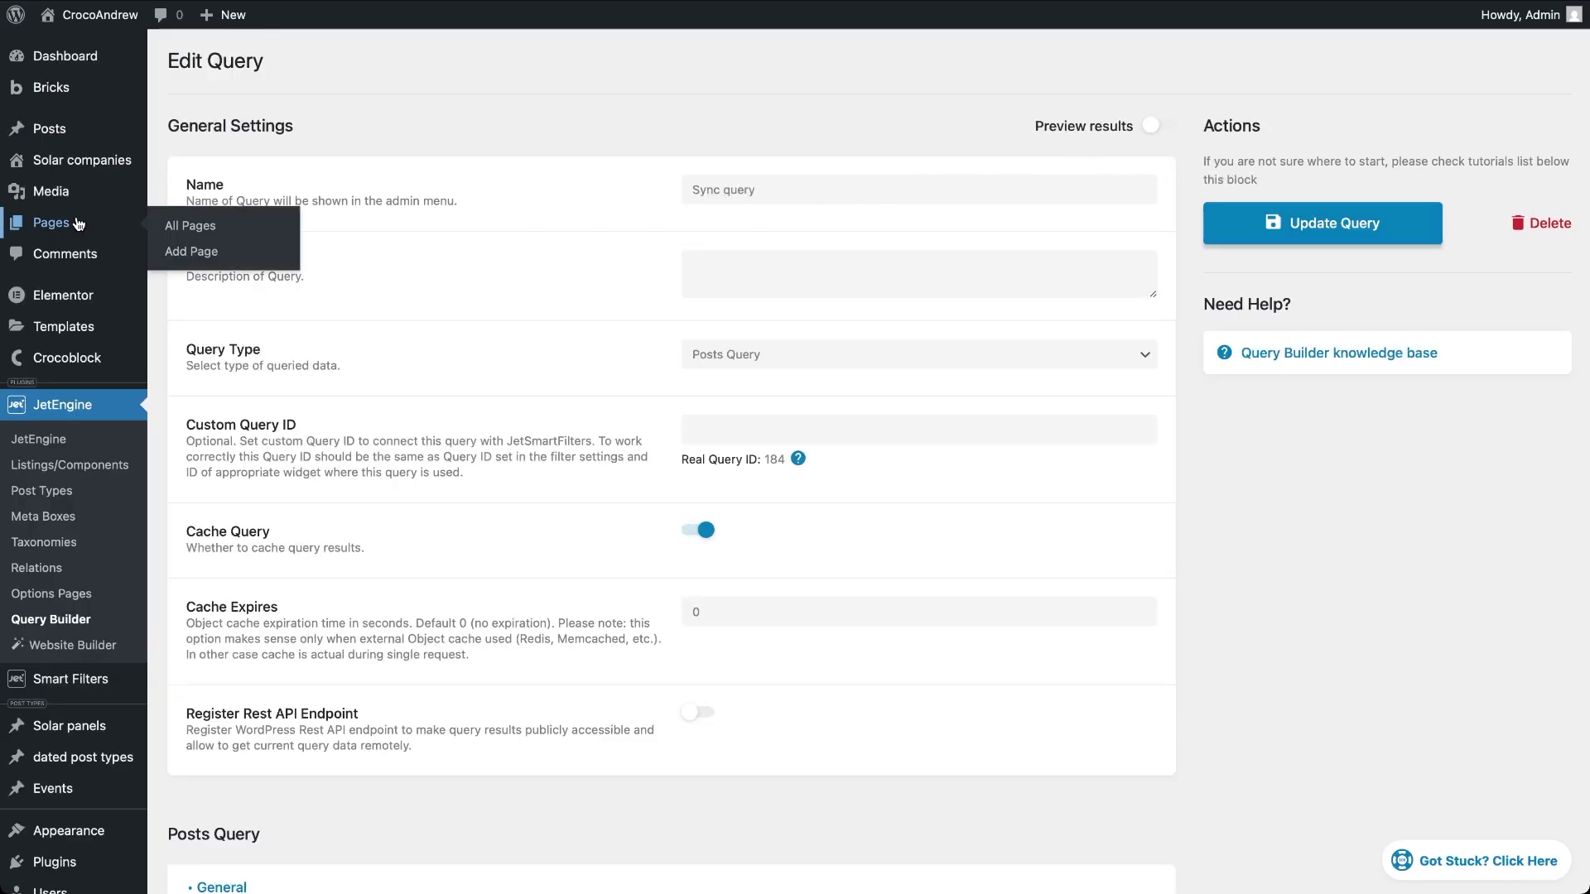
{"action": "left_click", "coordinate": [176, 254]}
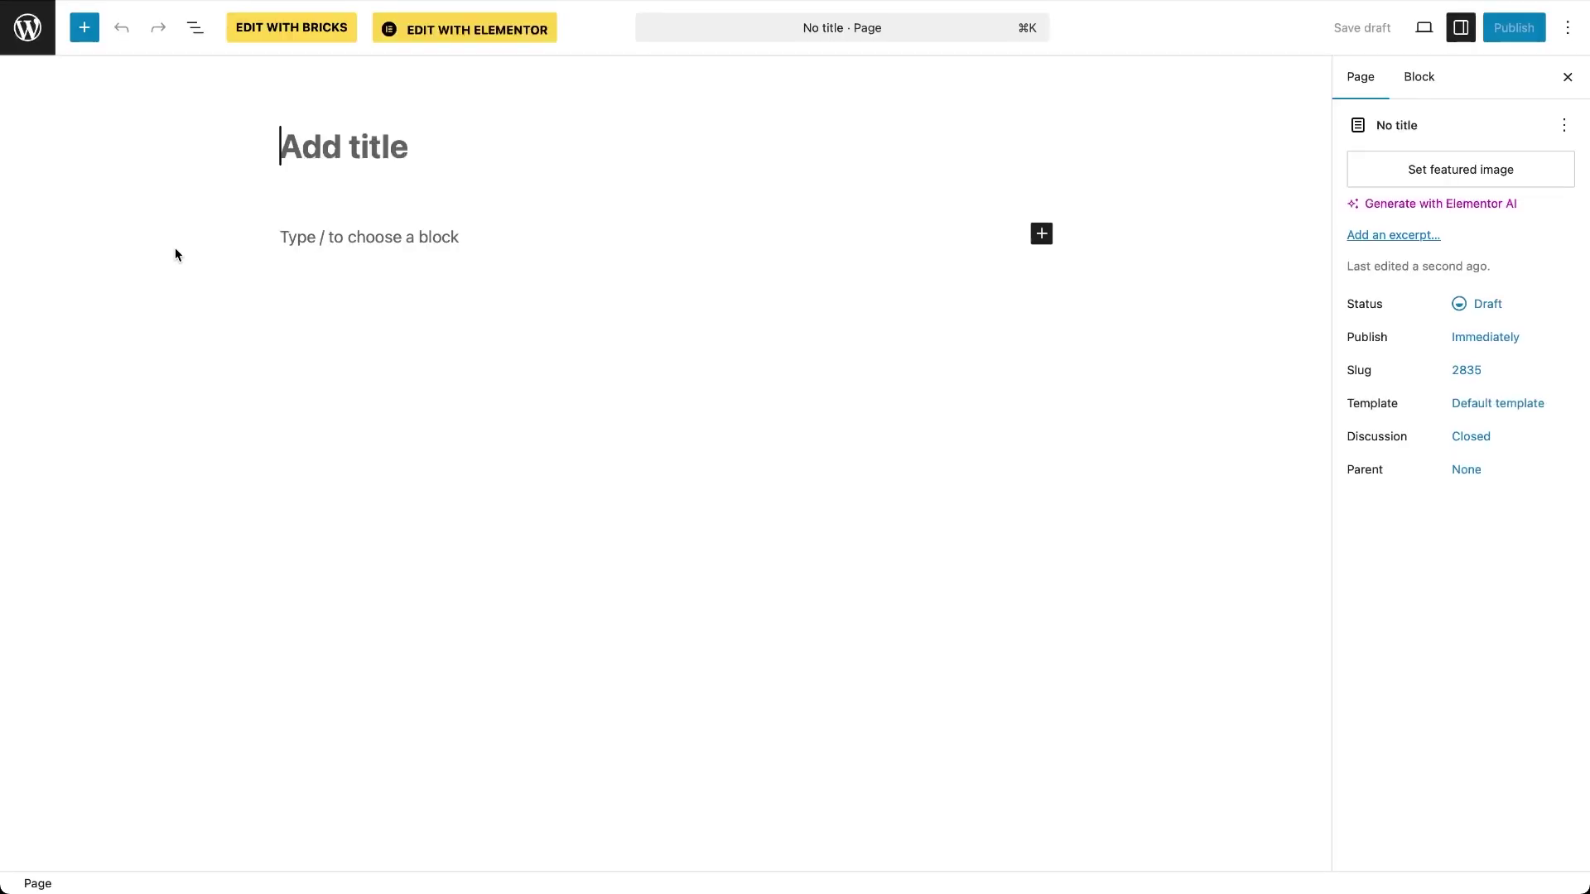
{"action": "left_click", "coordinate": [484, 30]}
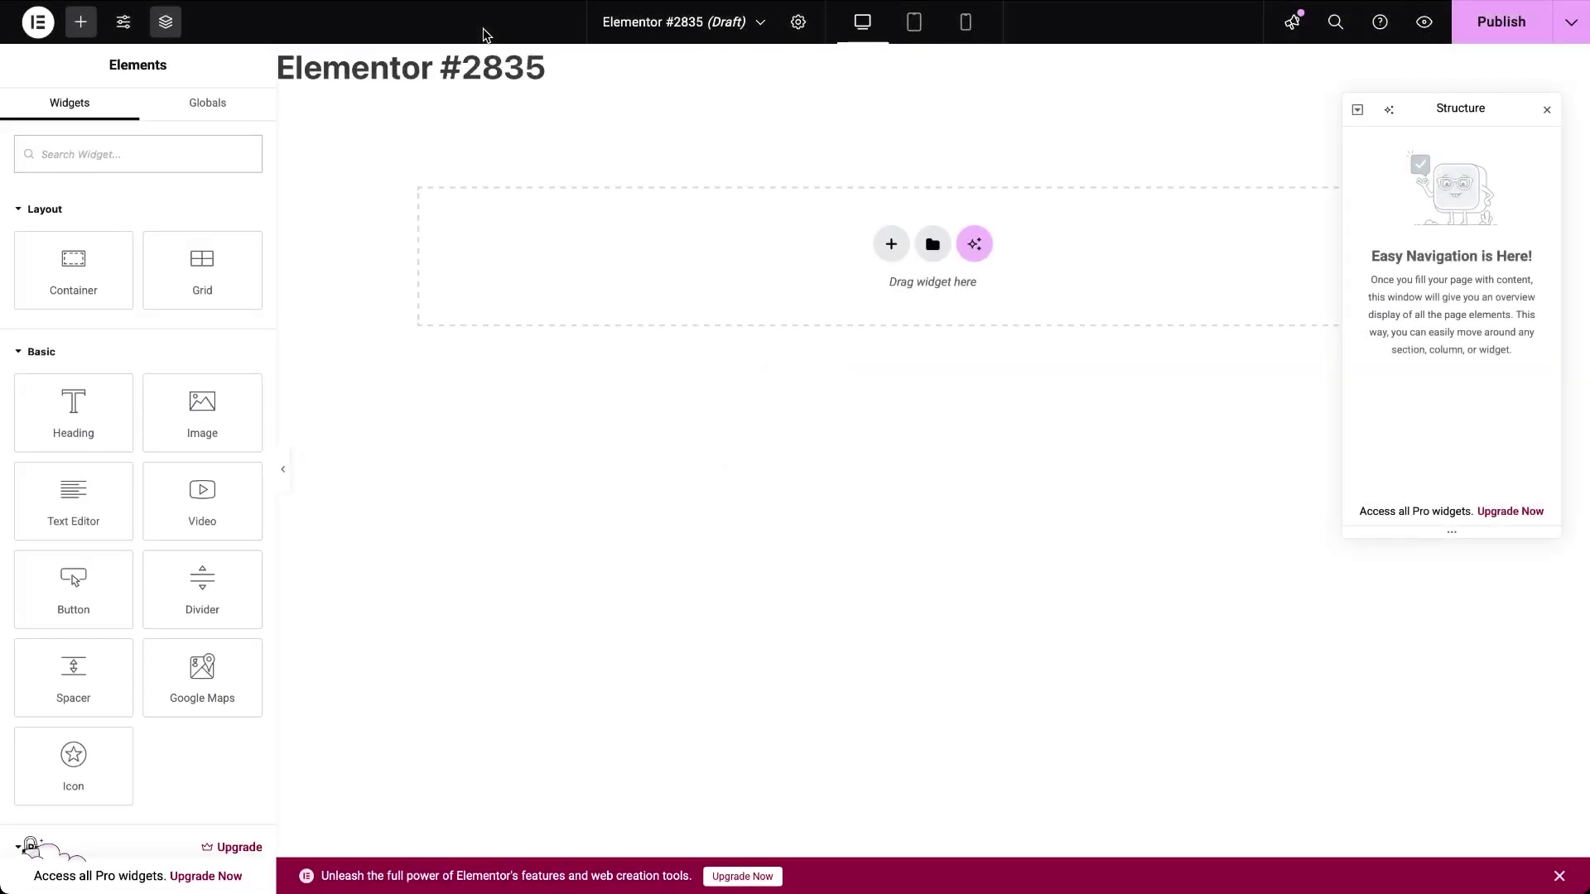
{"action": "type", "text": "map sy"}
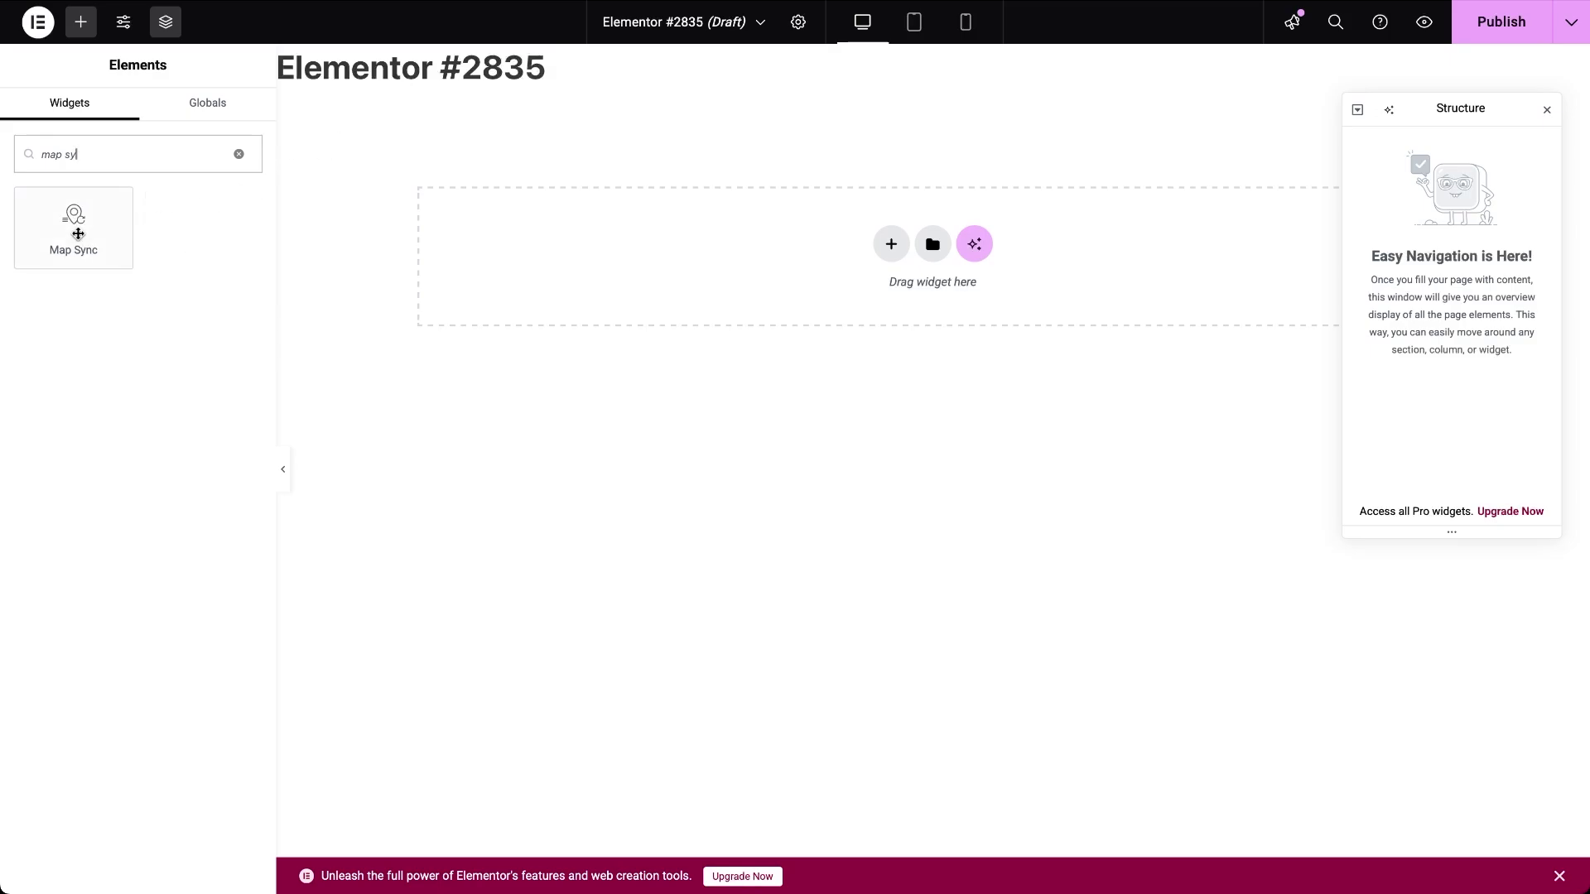
{"action": "left_click_drag", "start_coordinate": [47, 245], "coordinate": [758, 250]}
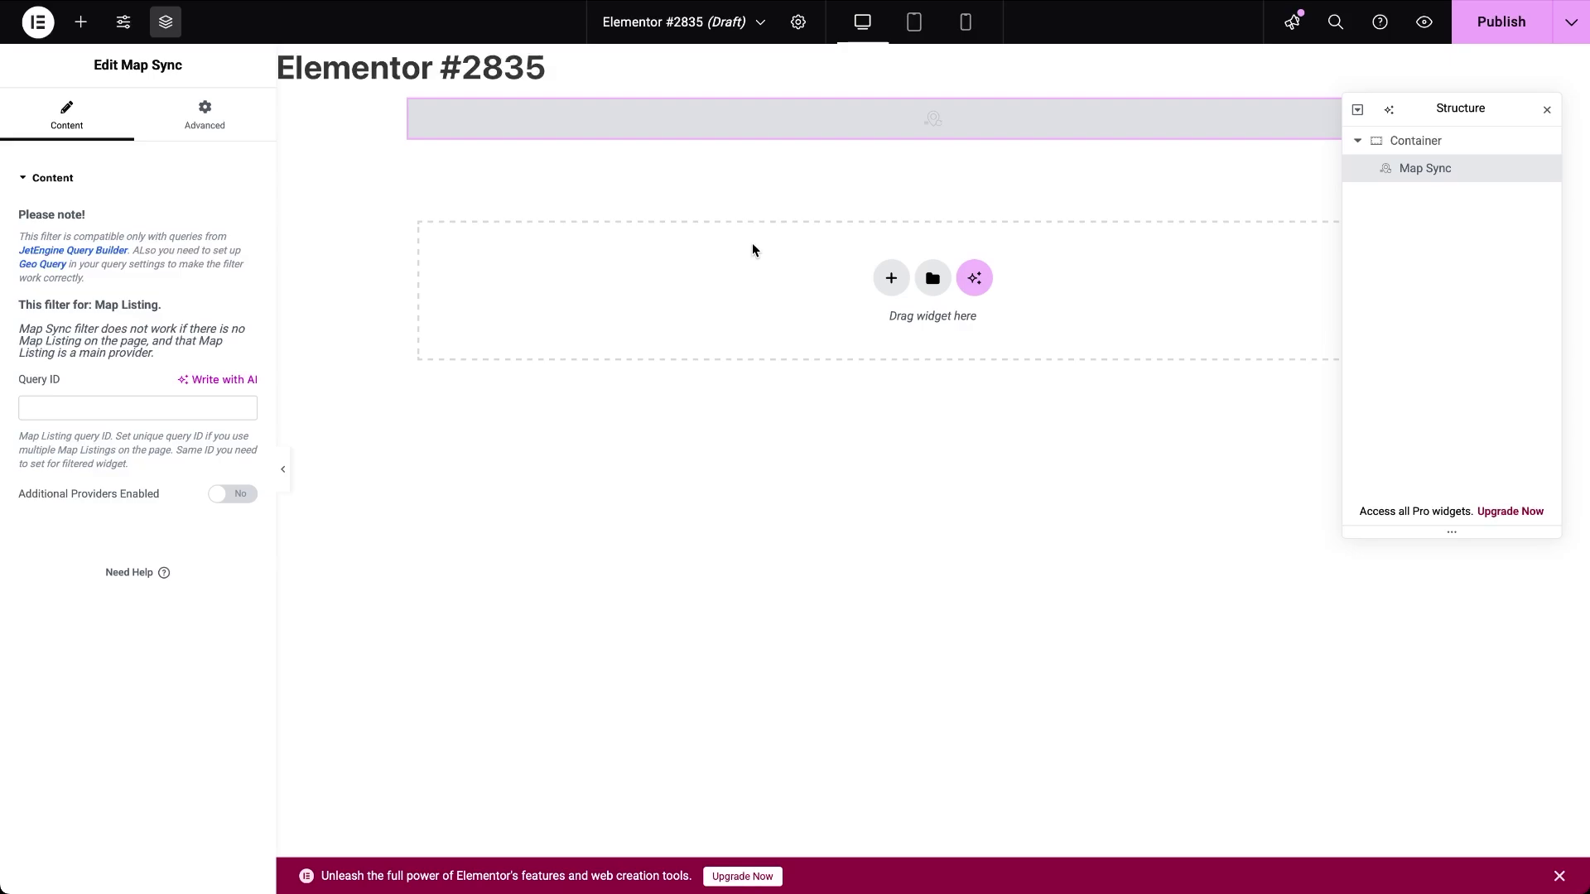
Set the Map Sync query ID to 'map' and add a JetEngine provider with ID 'grid'.
{"action": "left_click", "coordinate": [221, 416]}
{"action": "type", "text": "map"}
{"action": "left_click", "coordinate": [239, 500]}
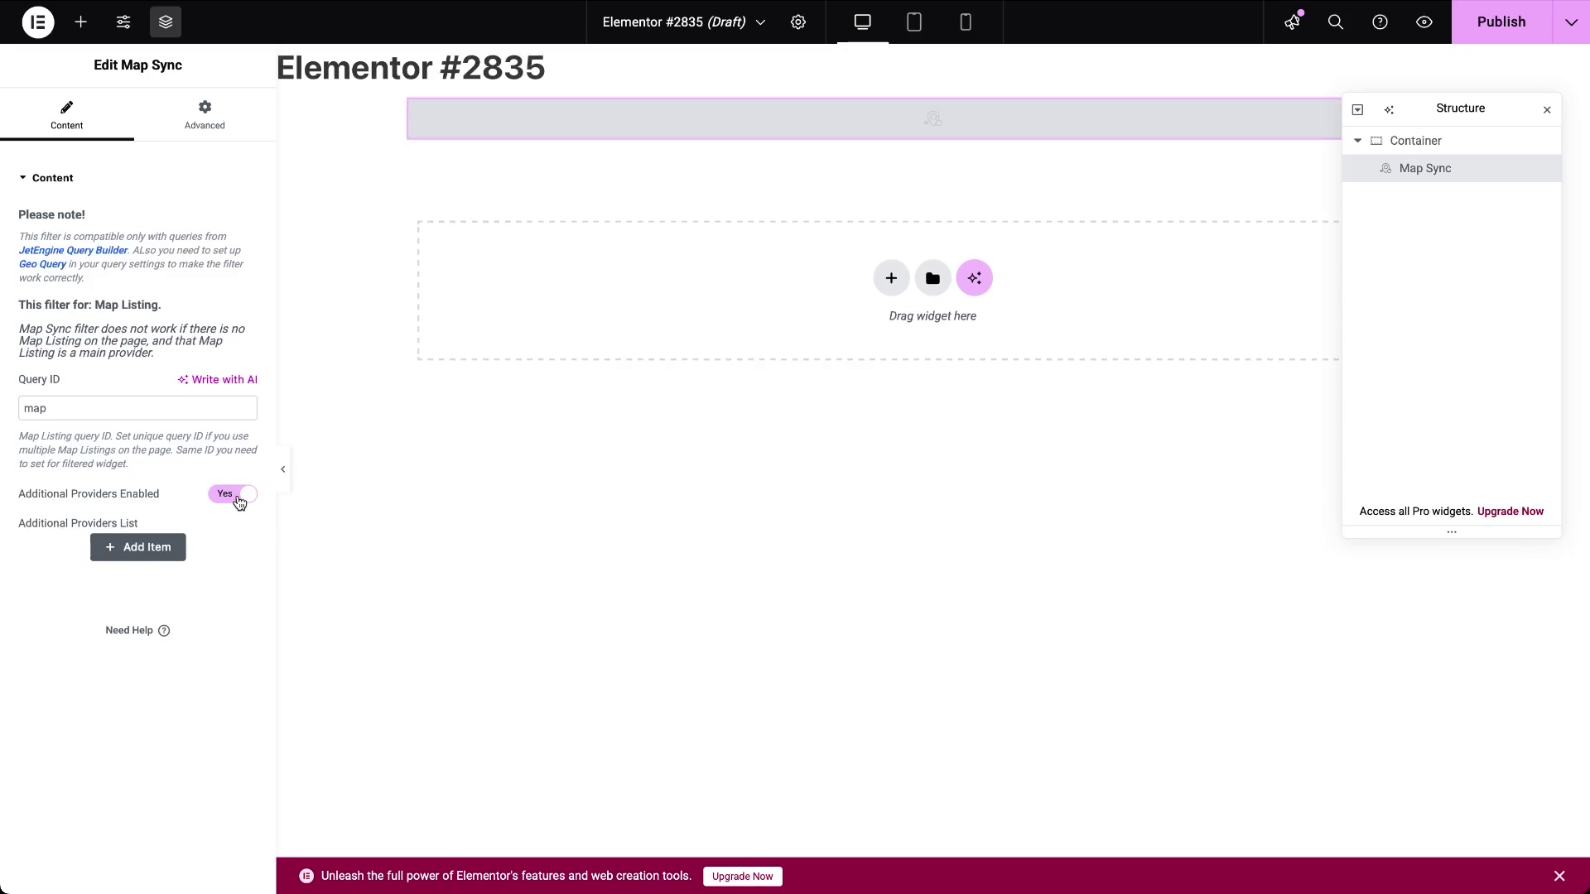
{"action": "left_click", "coordinate": [158, 553]}
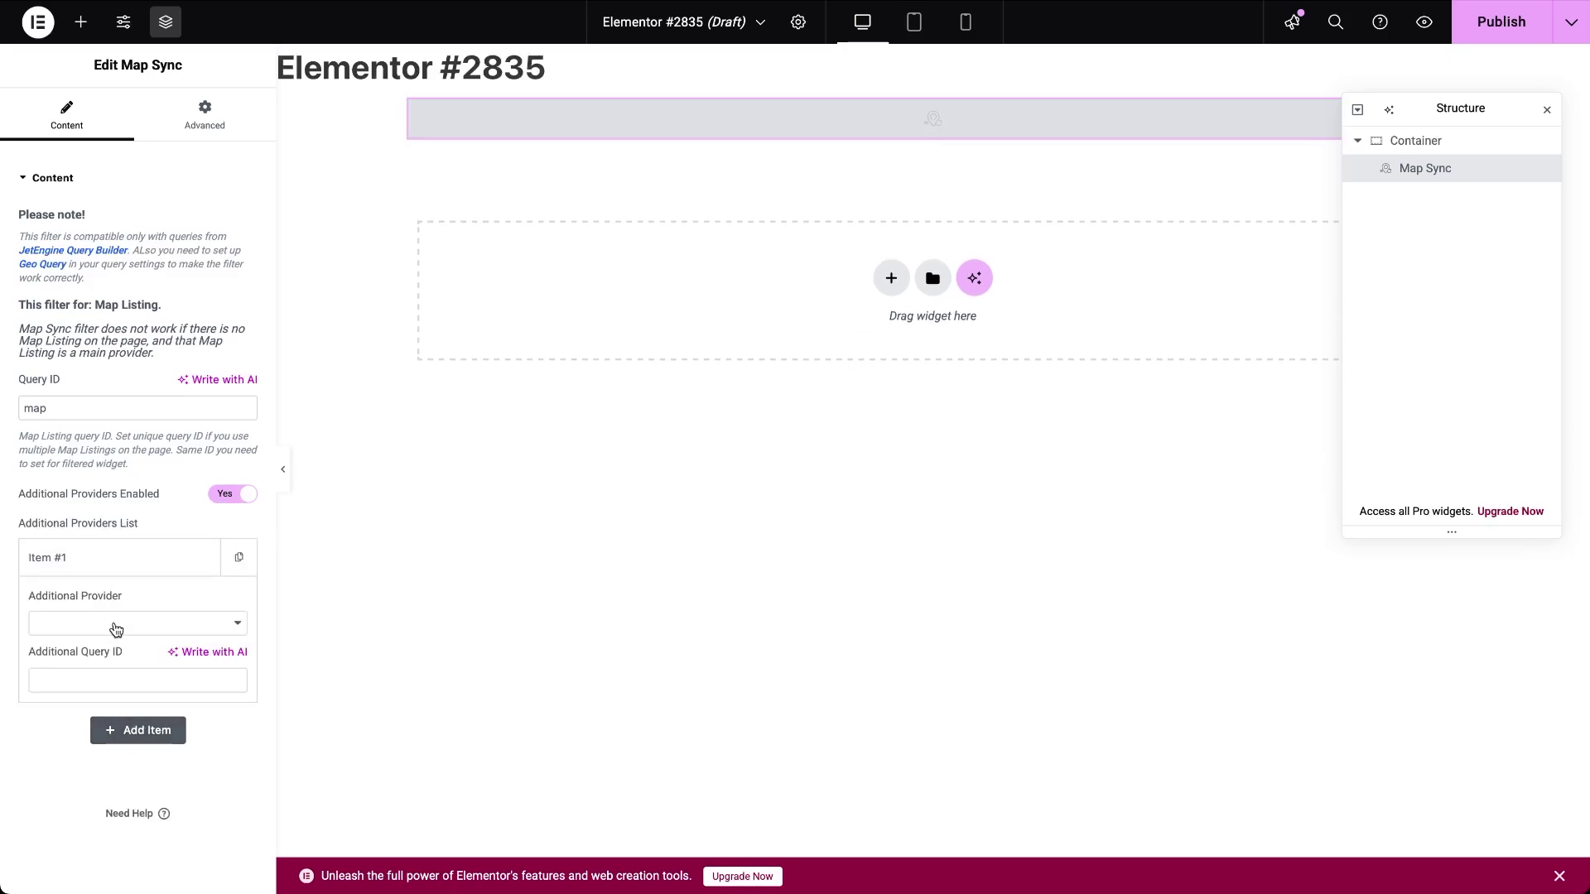
{"action": "left_click", "coordinate": [116, 628]}
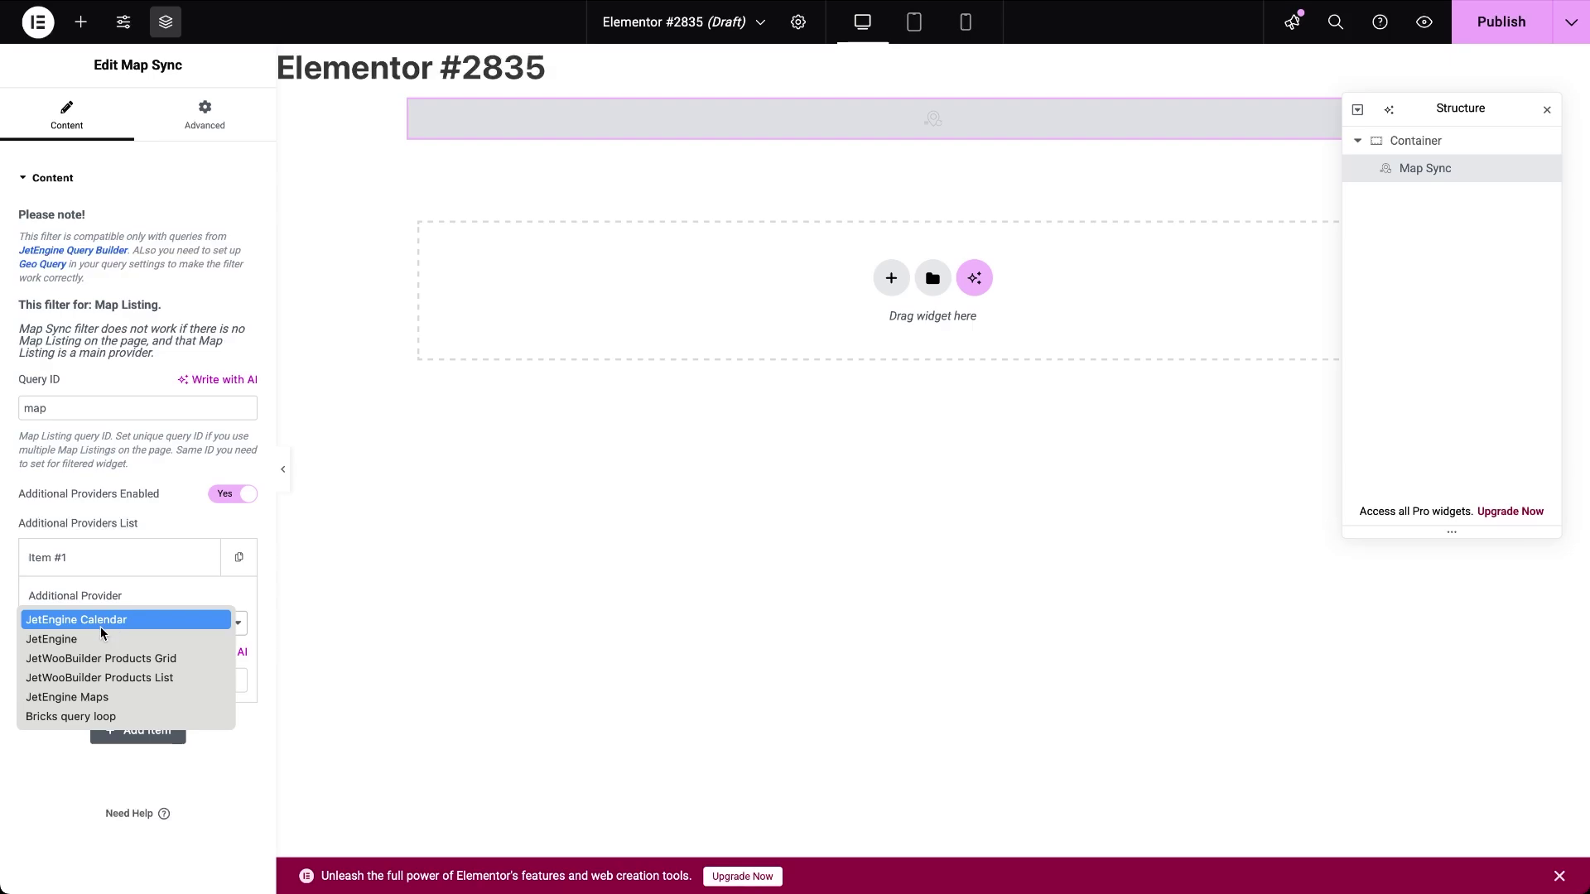
{"action": "left_click", "coordinate": [89, 645]}
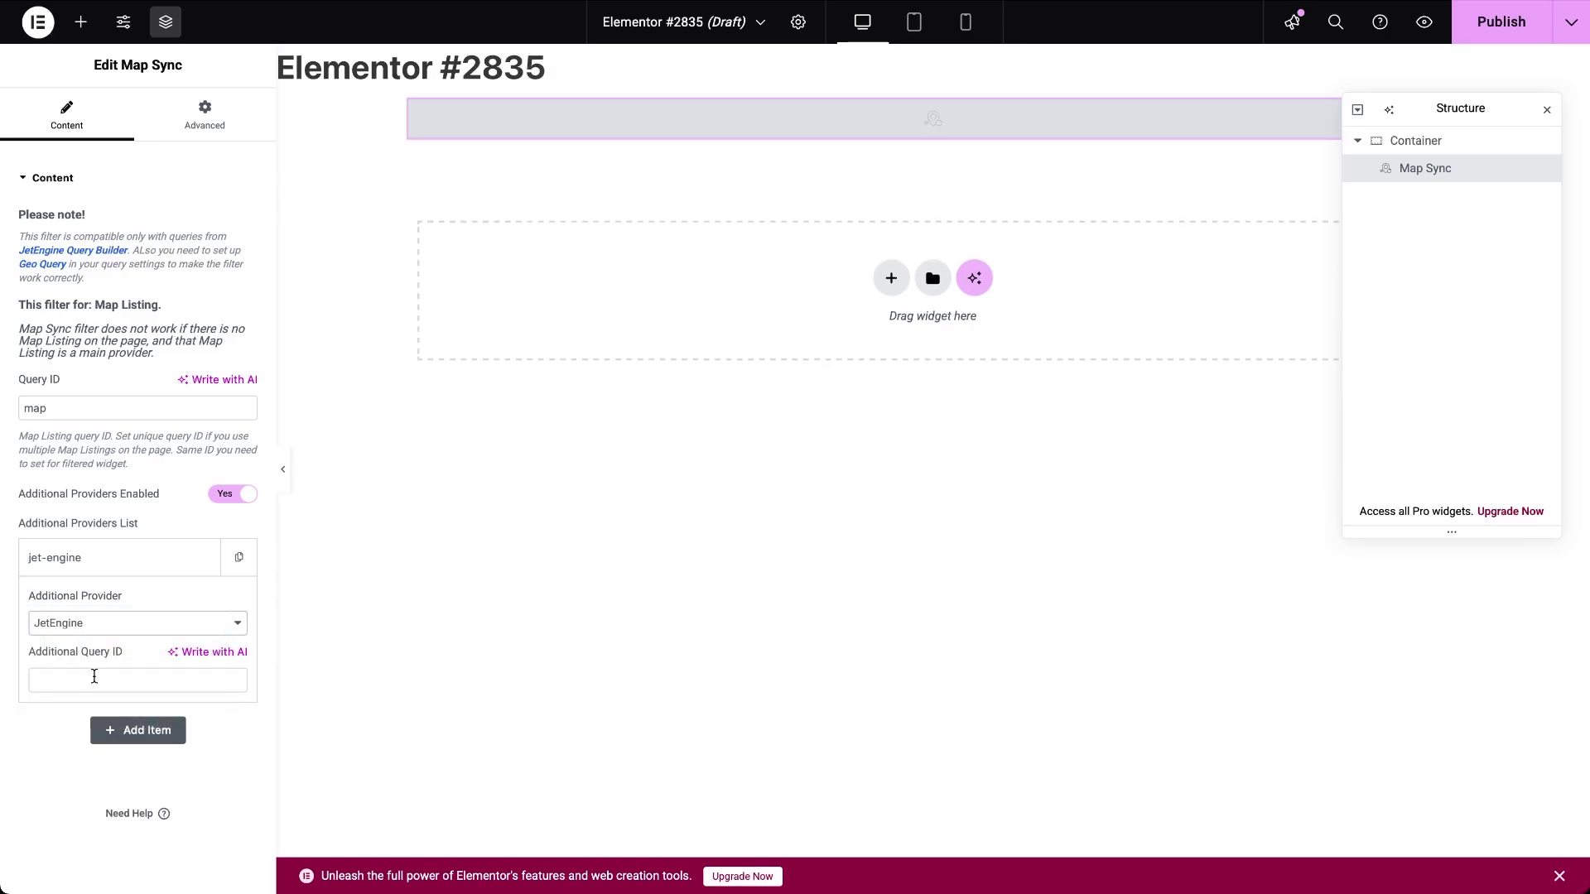
{"action": "left_click", "coordinate": [93, 680]}
{"action": "type", "text": "grid"}
Add a second provider, JetEngine Calendar, with query ID 'calendar'.
{"action": "left_click", "coordinate": [109, 731]}
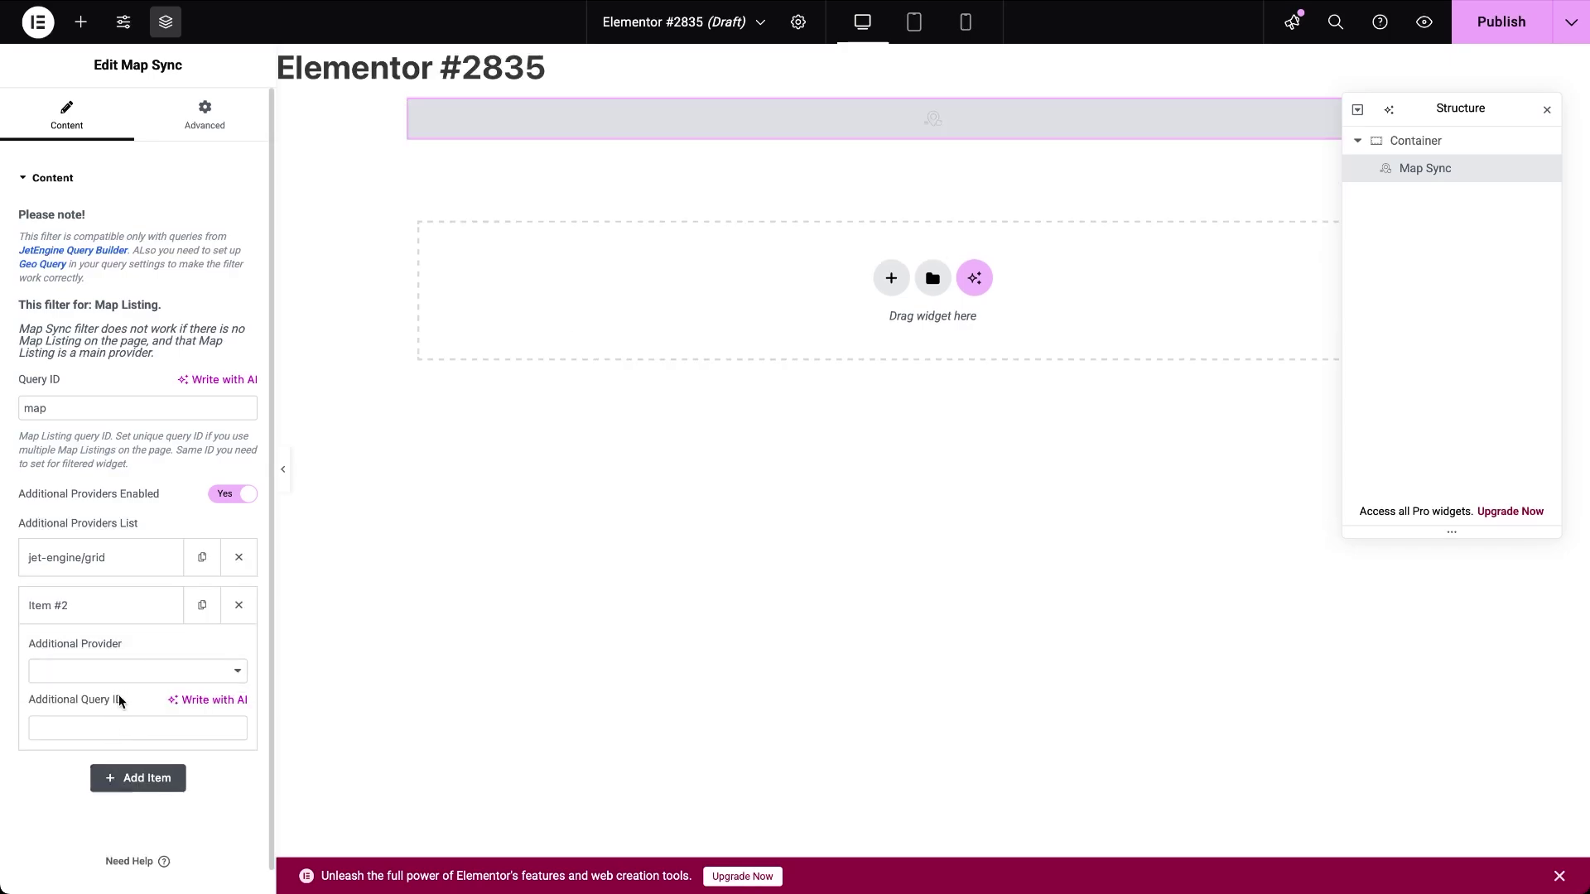
{"action": "left_click", "coordinate": [130, 674]}
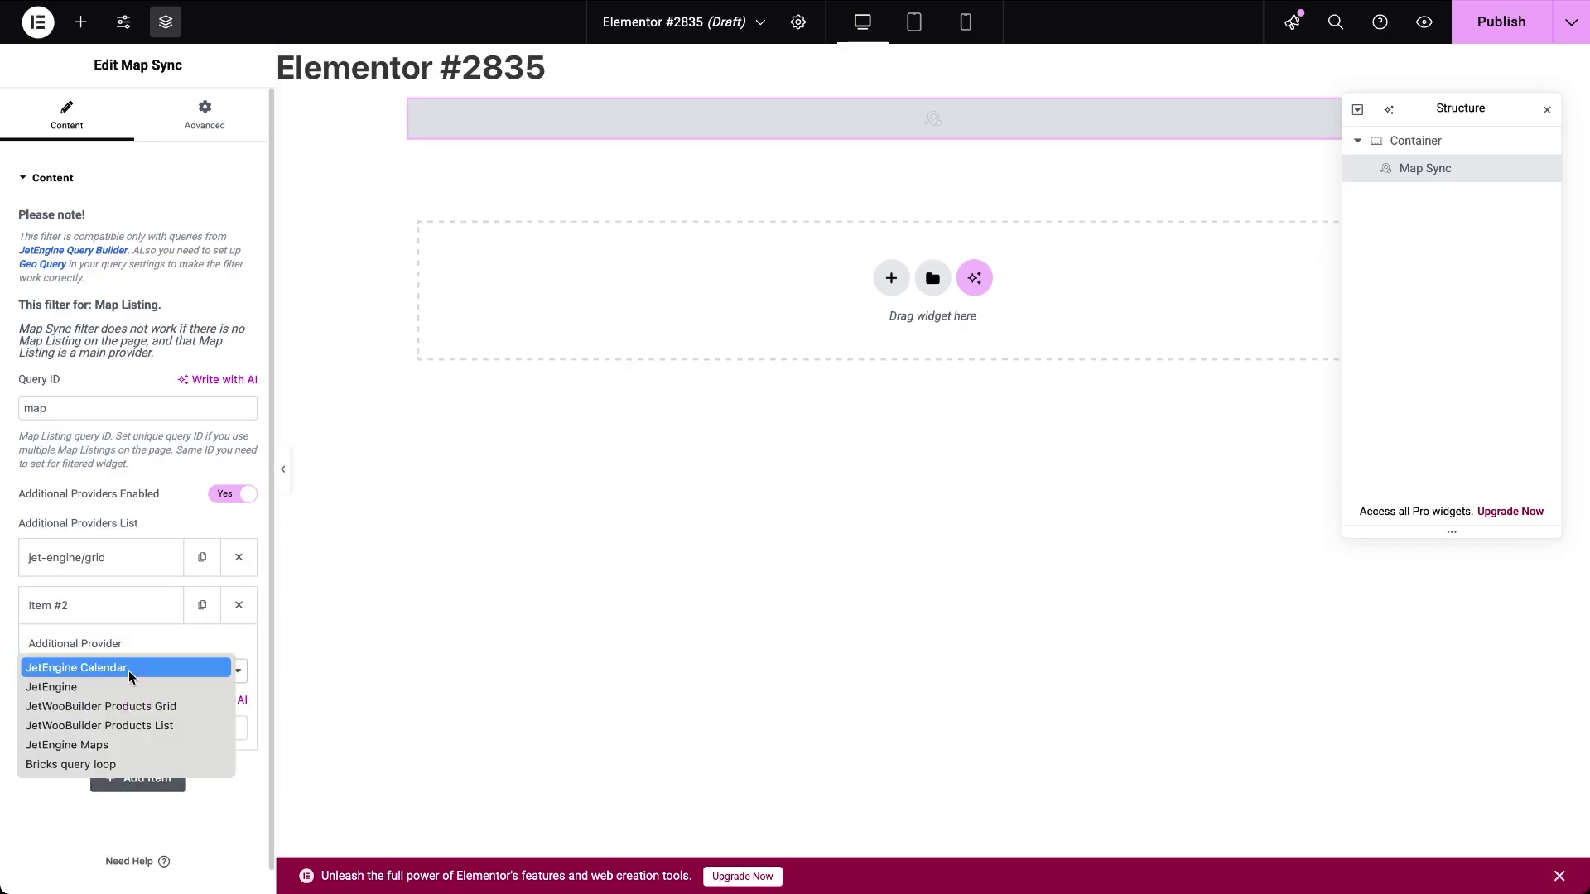
{"action": "left_click", "coordinate": [128, 669]}
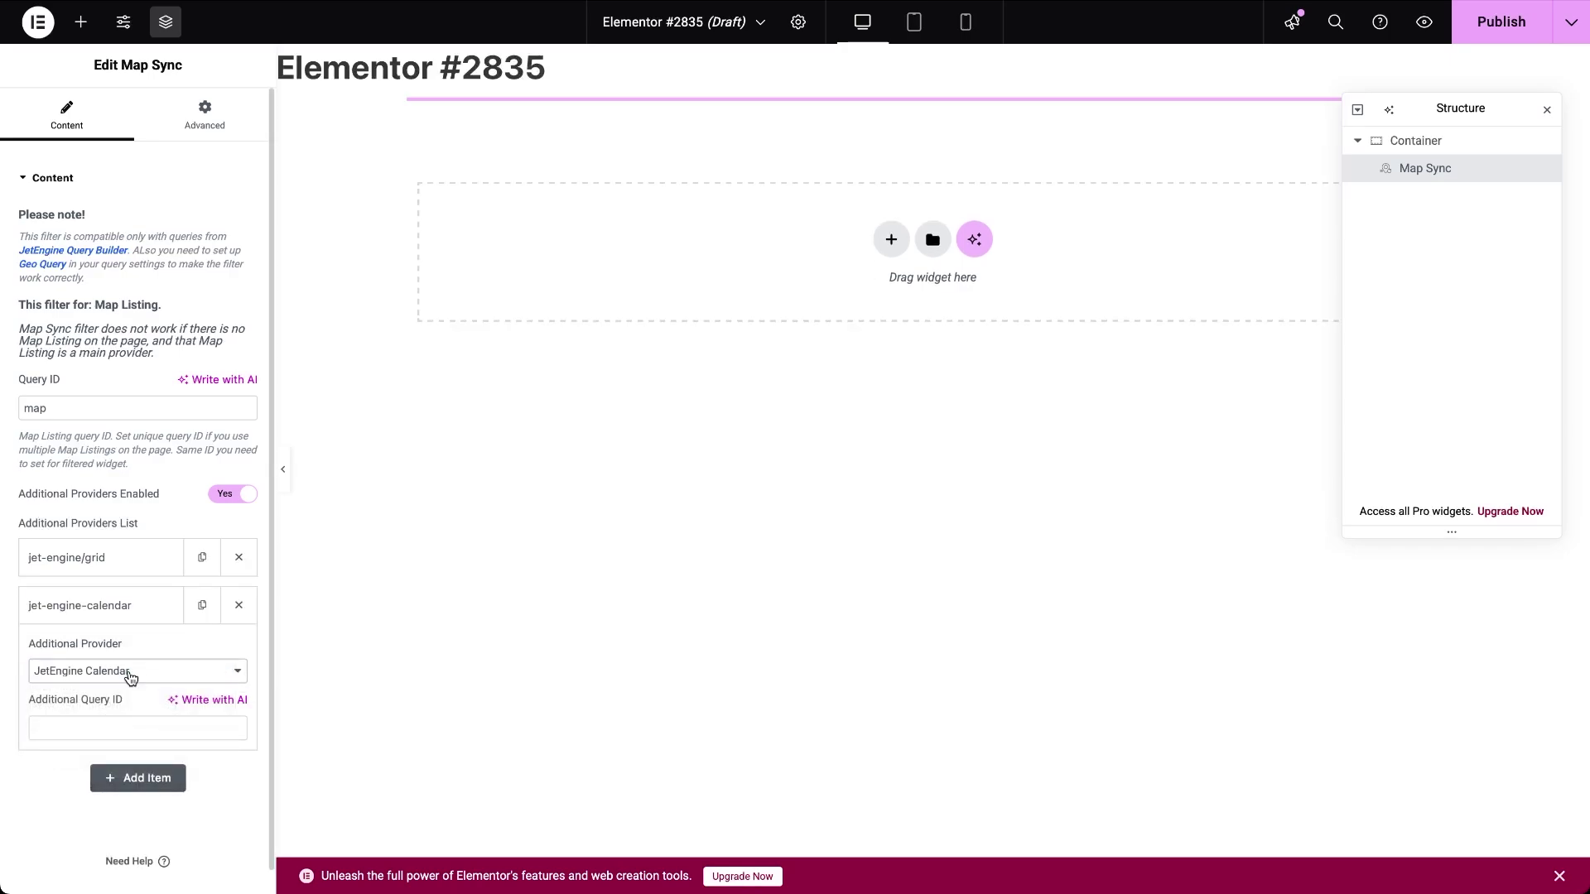
{"action": "left_click", "coordinate": [120, 730]}
{"action": "type", "text": "calendar"}
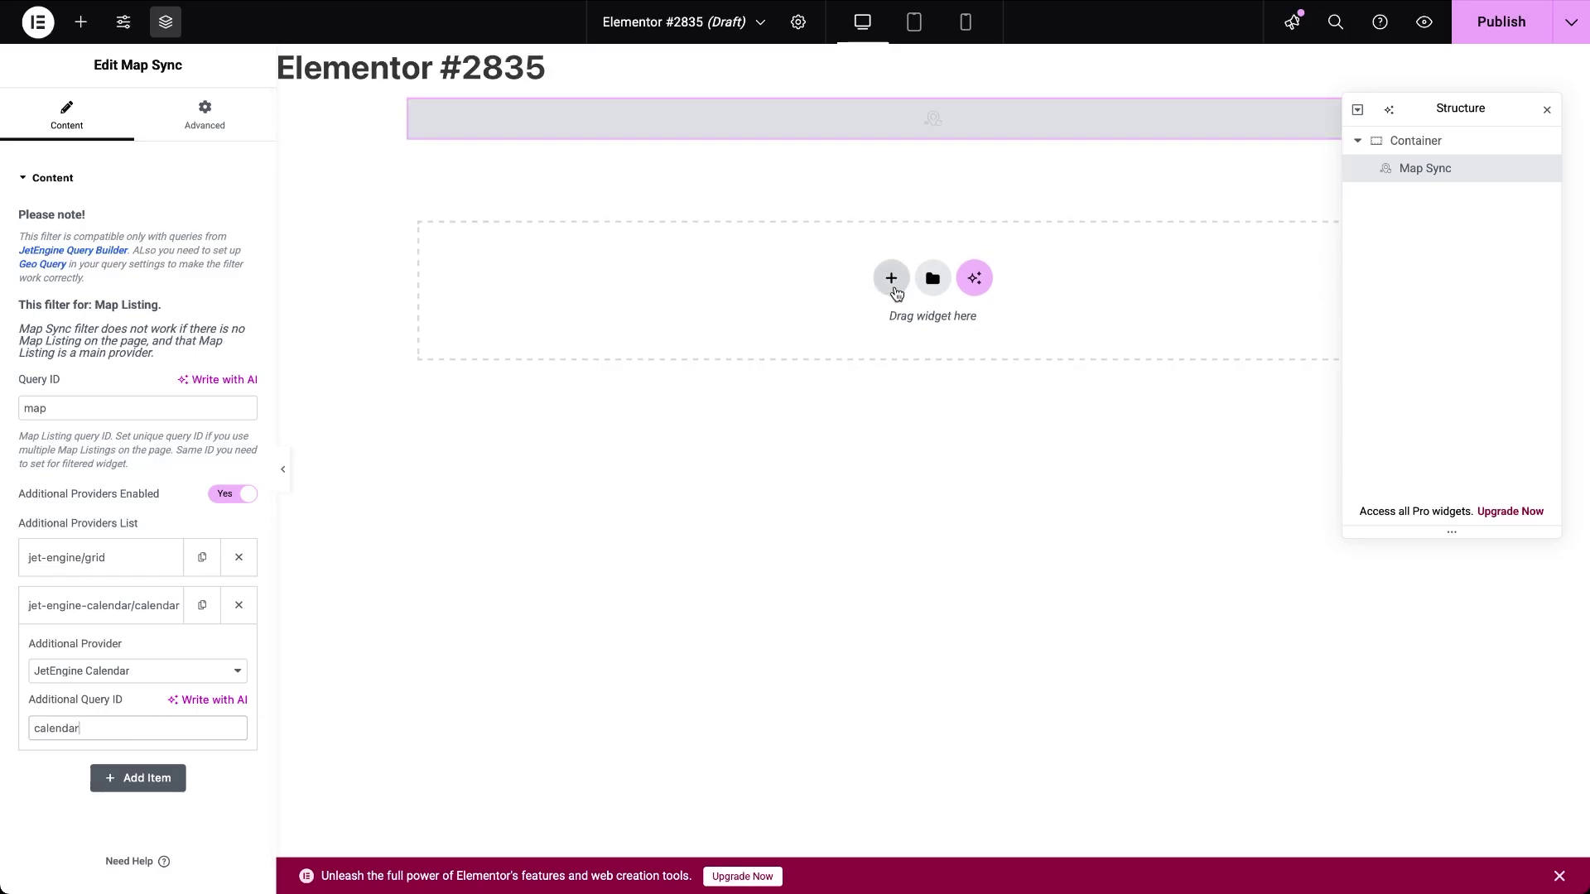
{"action": "left_click", "coordinate": [891, 278]}
Add a two-column flexbox section with a Map Listing widget in the left column.
{"action": "left_click", "coordinate": [866, 332]}
{"action": "left_click", "coordinate": [864, 335]}
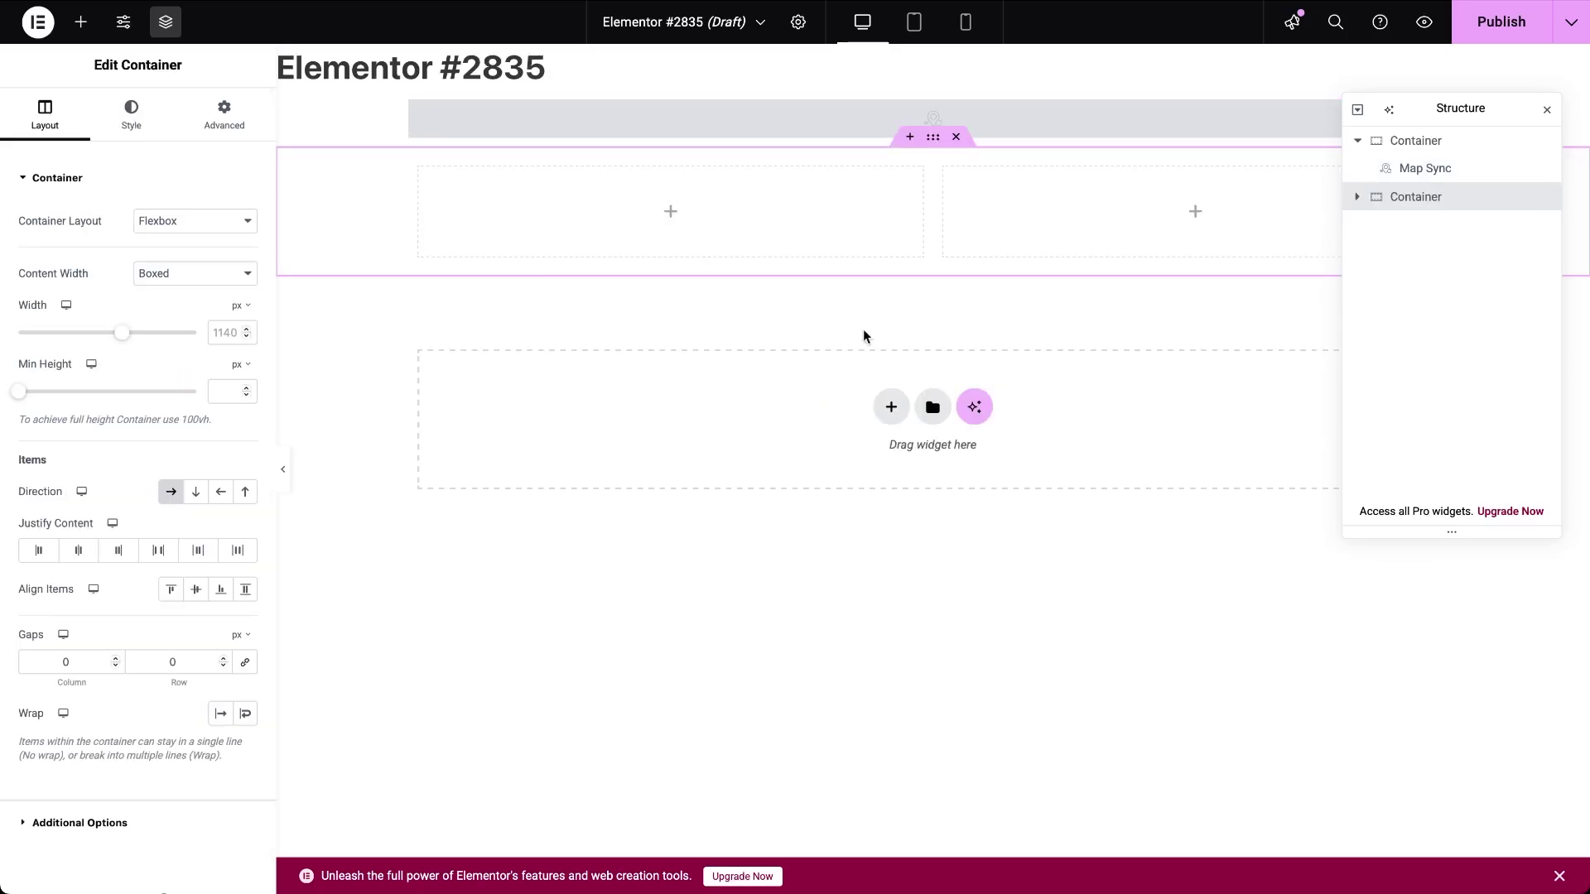
{"action": "left_click", "coordinate": [672, 215]}
{"action": "type", "text": "map"}
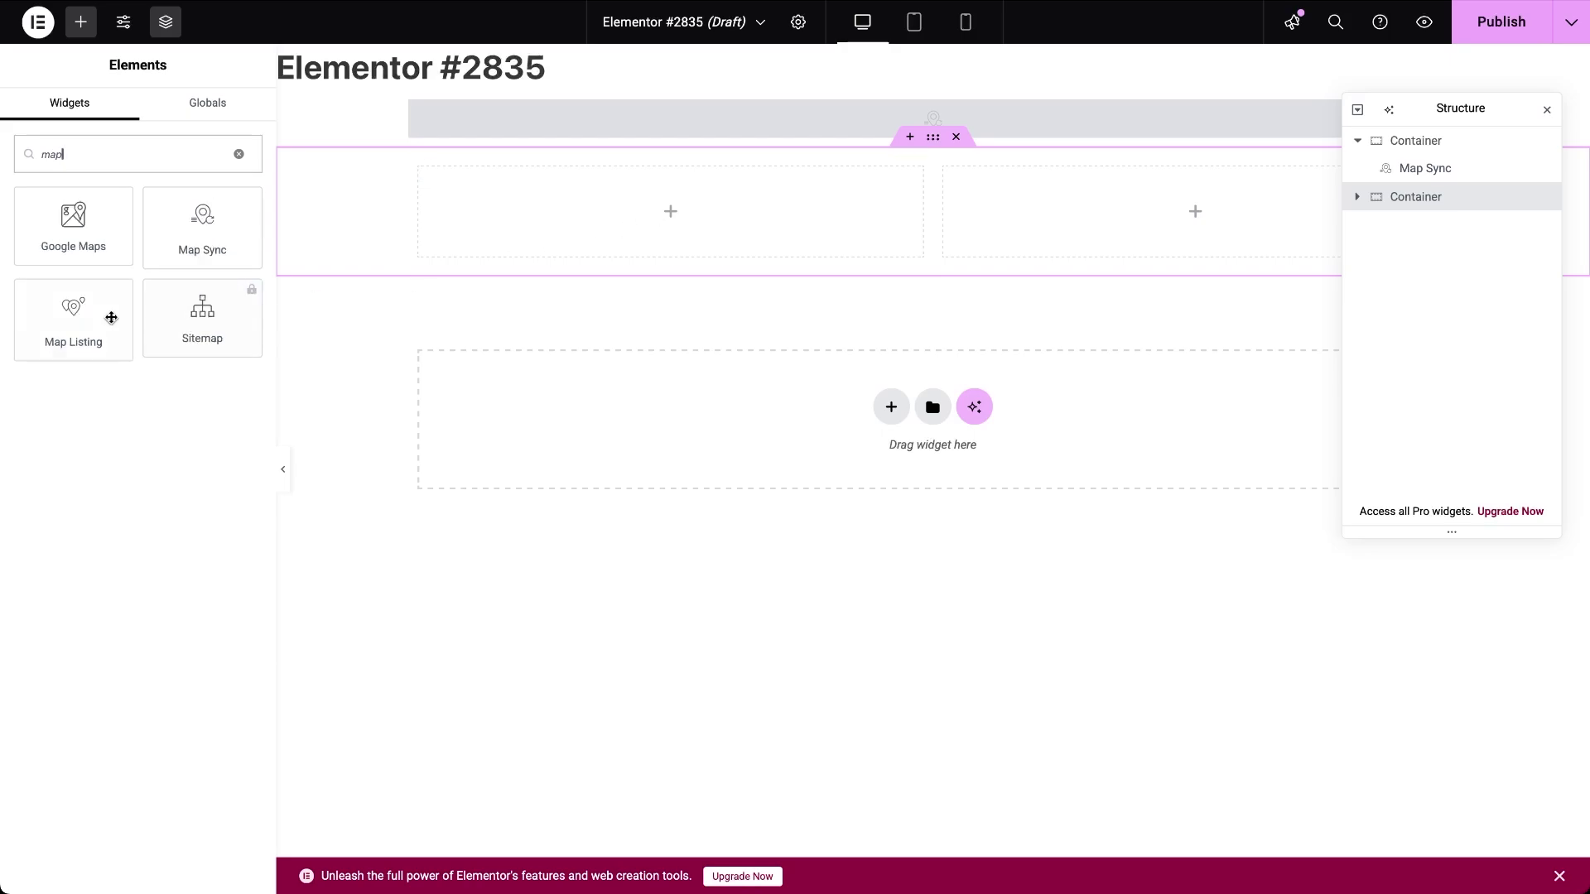
{"action": "left_click_drag", "start_coordinate": [74, 313], "coordinate": [652, 210]}
Set the Map Listing to the Events map listing, address meta field and 10 posts.
{"action": "left_click", "coordinate": [206, 224]}
{"action": "type", "text": "map"}
{"action": "left_click", "coordinate": [196, 274]}
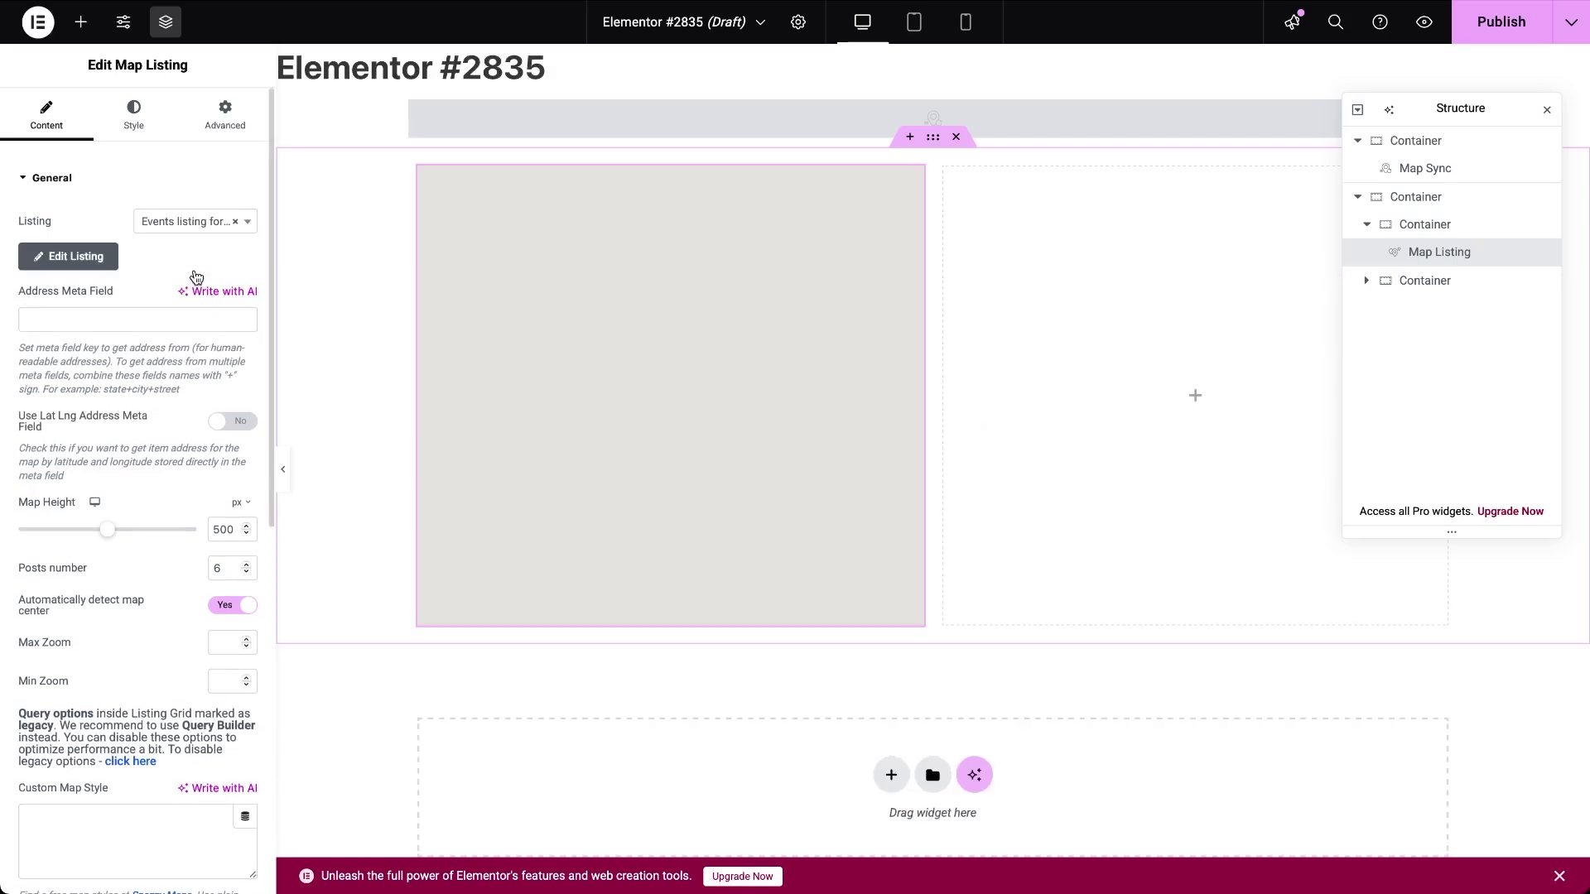
{"action": "left_click", "coordinate": [187, 318]}
{"action": "type", "text": "address"}
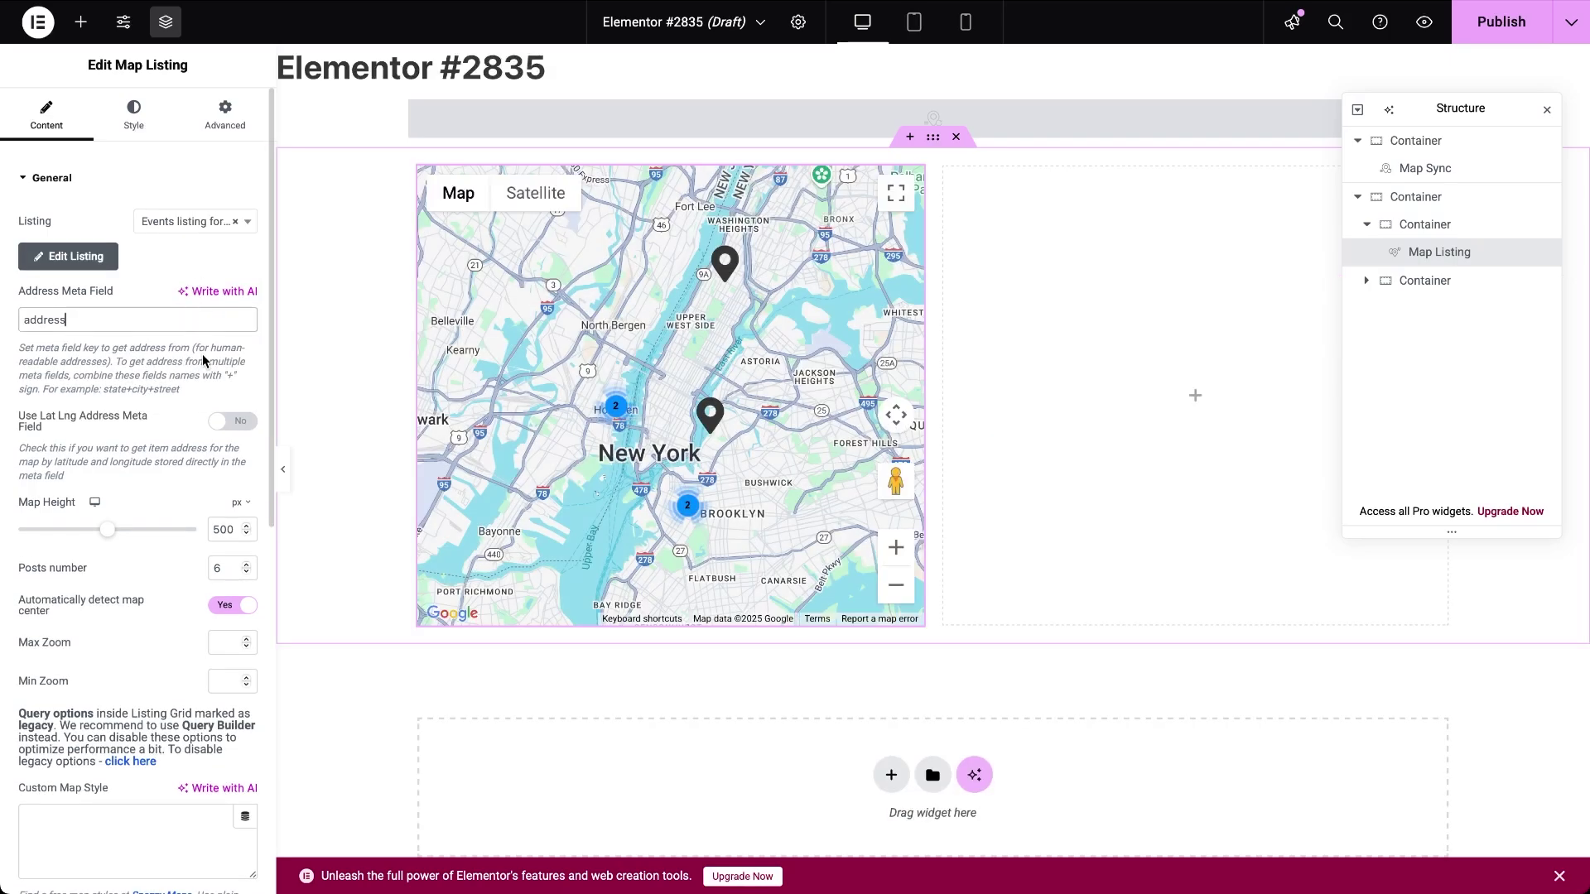
{"action": "double_click", "coordinate": [216, 570]}
{"action": "type", "text": "10"}
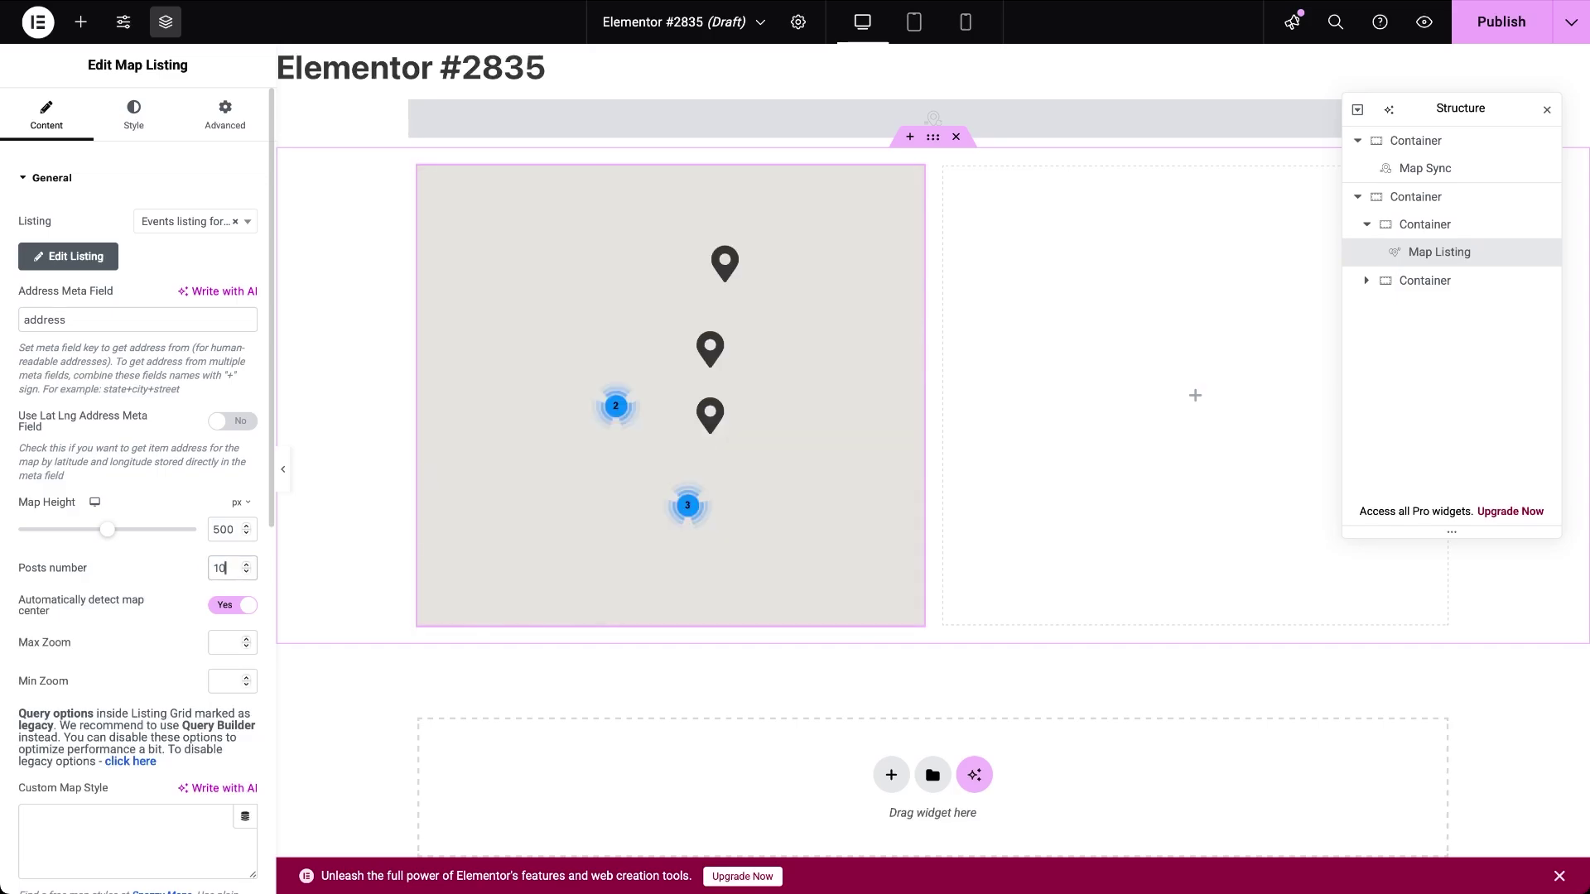
{"action": "scroll", "coordinate": [198, 573], "scroll_direction": "down", "scroll_amount": 8}
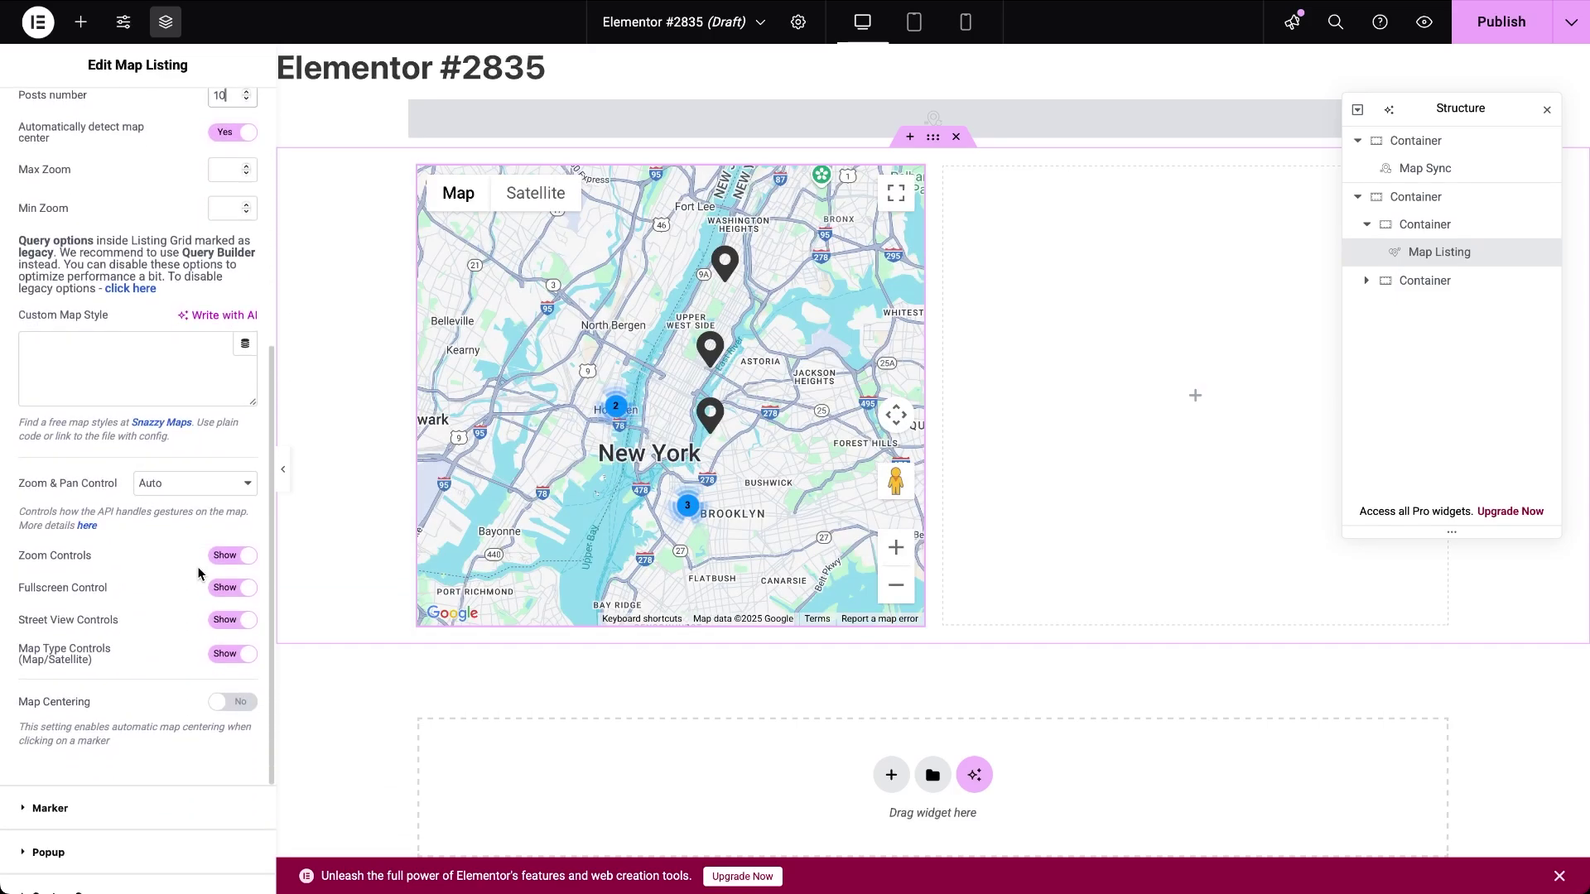
Make marker popups open on hover with a vertical offset of 80.
{"action": "left_click", "coordinate": [25, 654]}
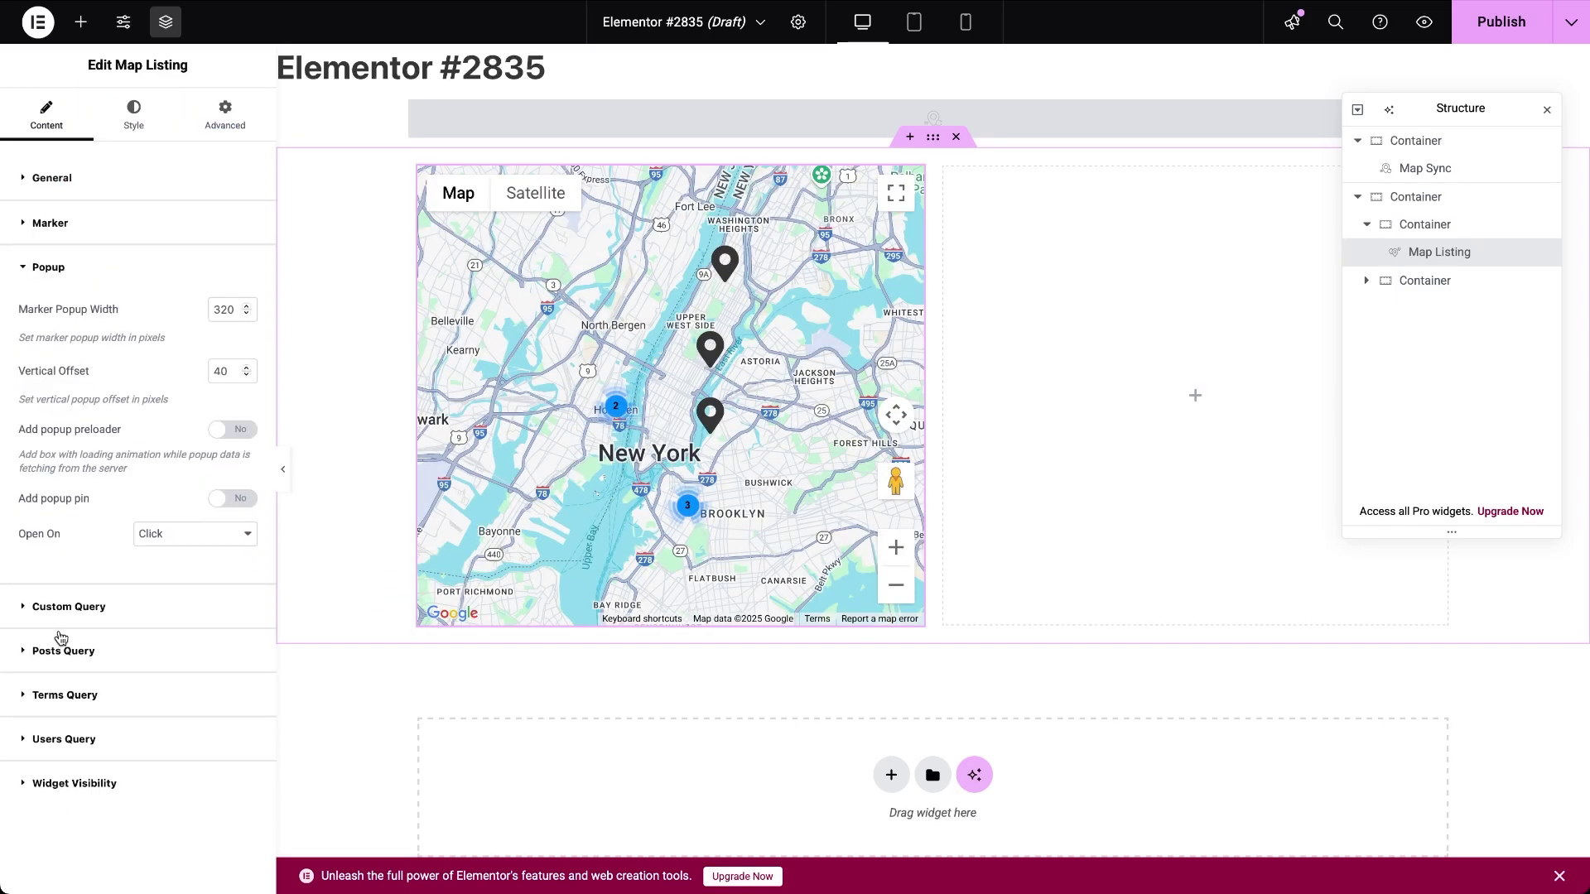
{"action": "left_click", "coordinate": [219, 541]}
{"action": "left_click", "coordinate": [213, 550]}
{"action": "mouse_move", "coordinate": [711, 434]}
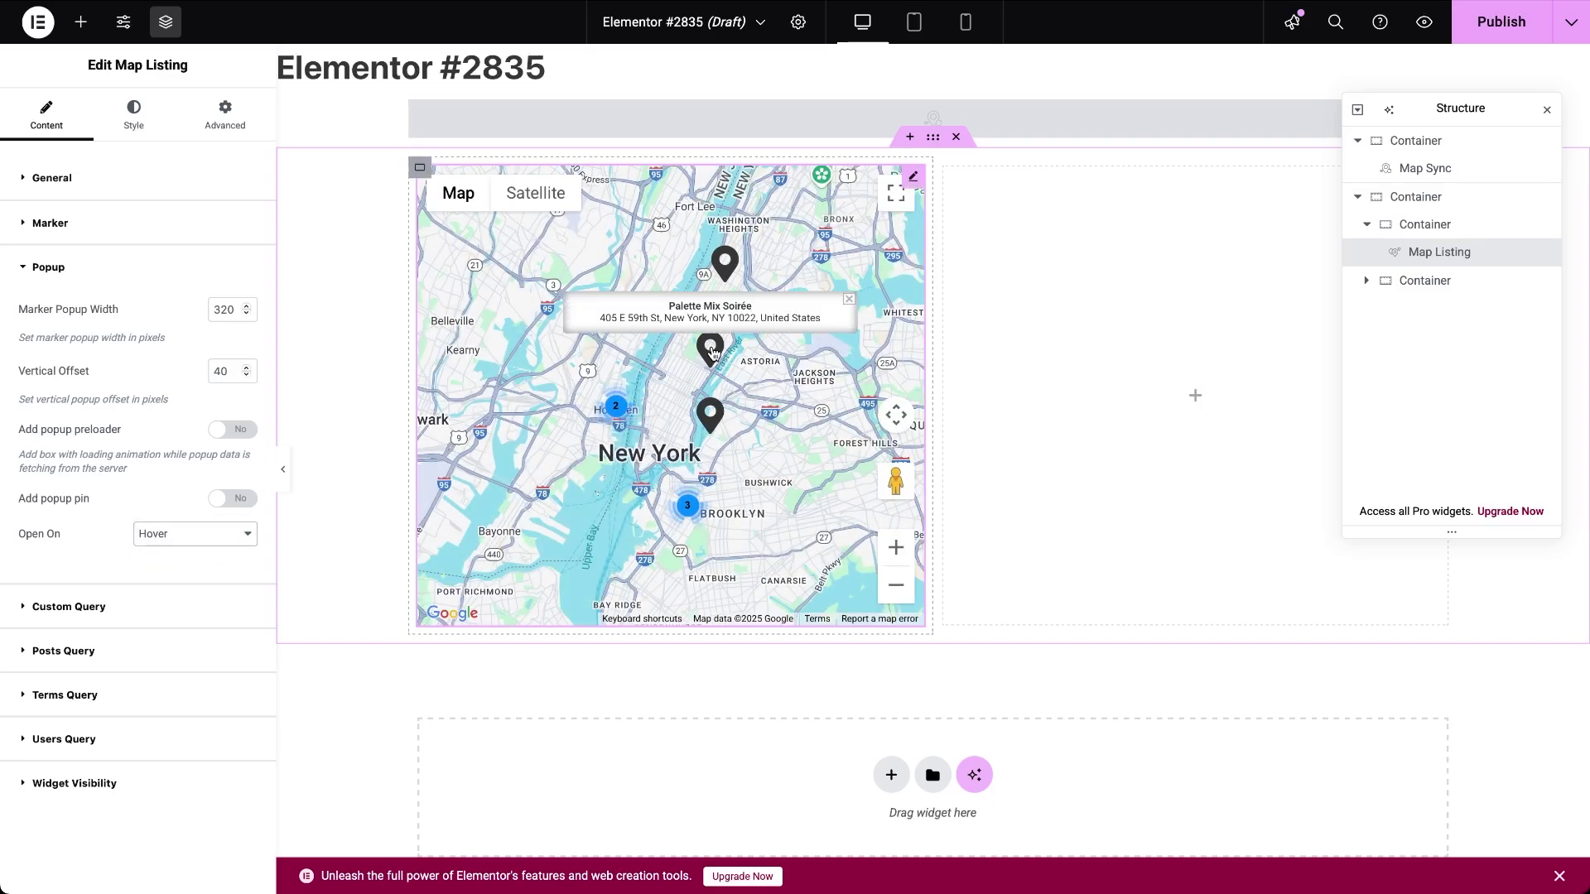
{"action": "double_click", "coordinate": [221, 370]}
{"action": "type", "text": "80"}
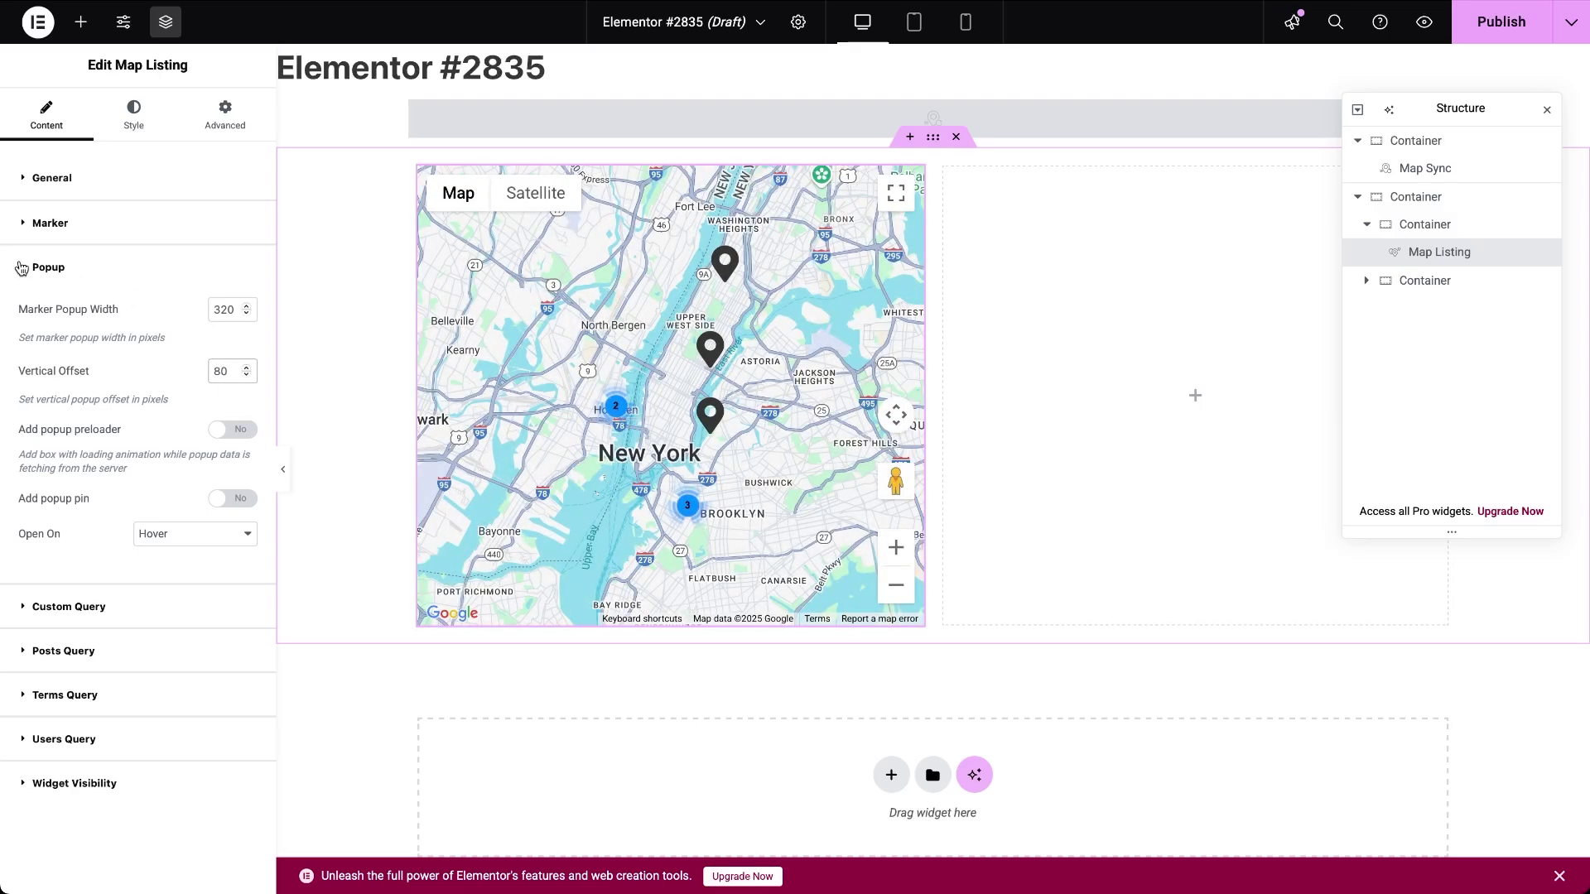
{"action": "left_click", "coordinate": [23, 267]}
Show markers as images from the Image meta field via the Get image by ID callback.
{"action": "left_click", "coordinate": [26, 223]}
{"action": "left_click", "coordinate": [148, 264]}
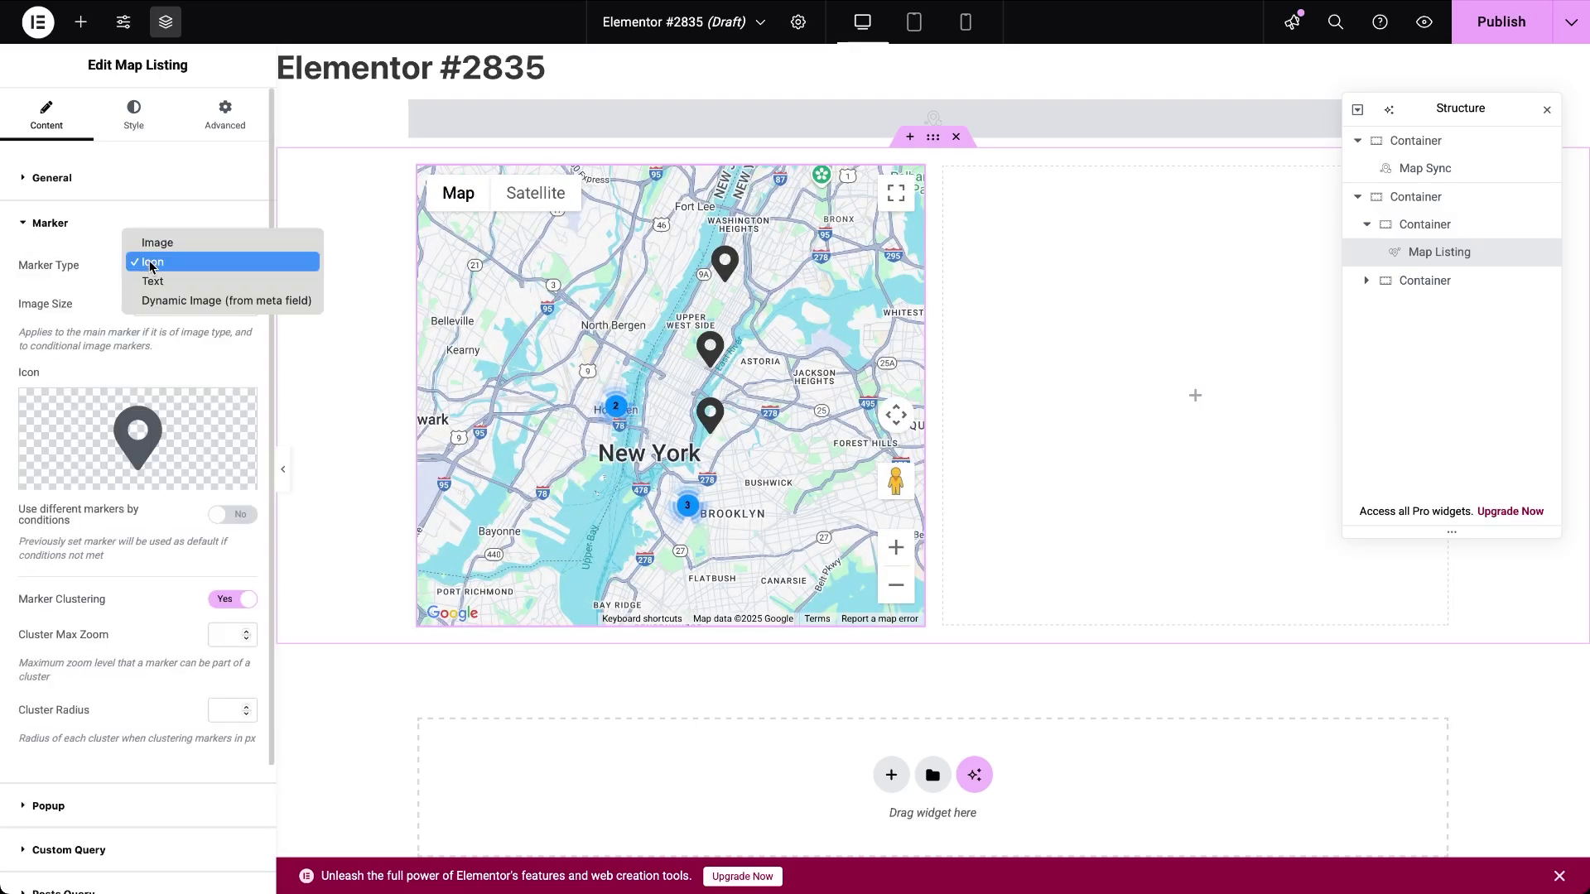
{"action": "left_click", "coordinate": [161, 278]}
{"action": "left_click", "coordinate": [175, 377]}
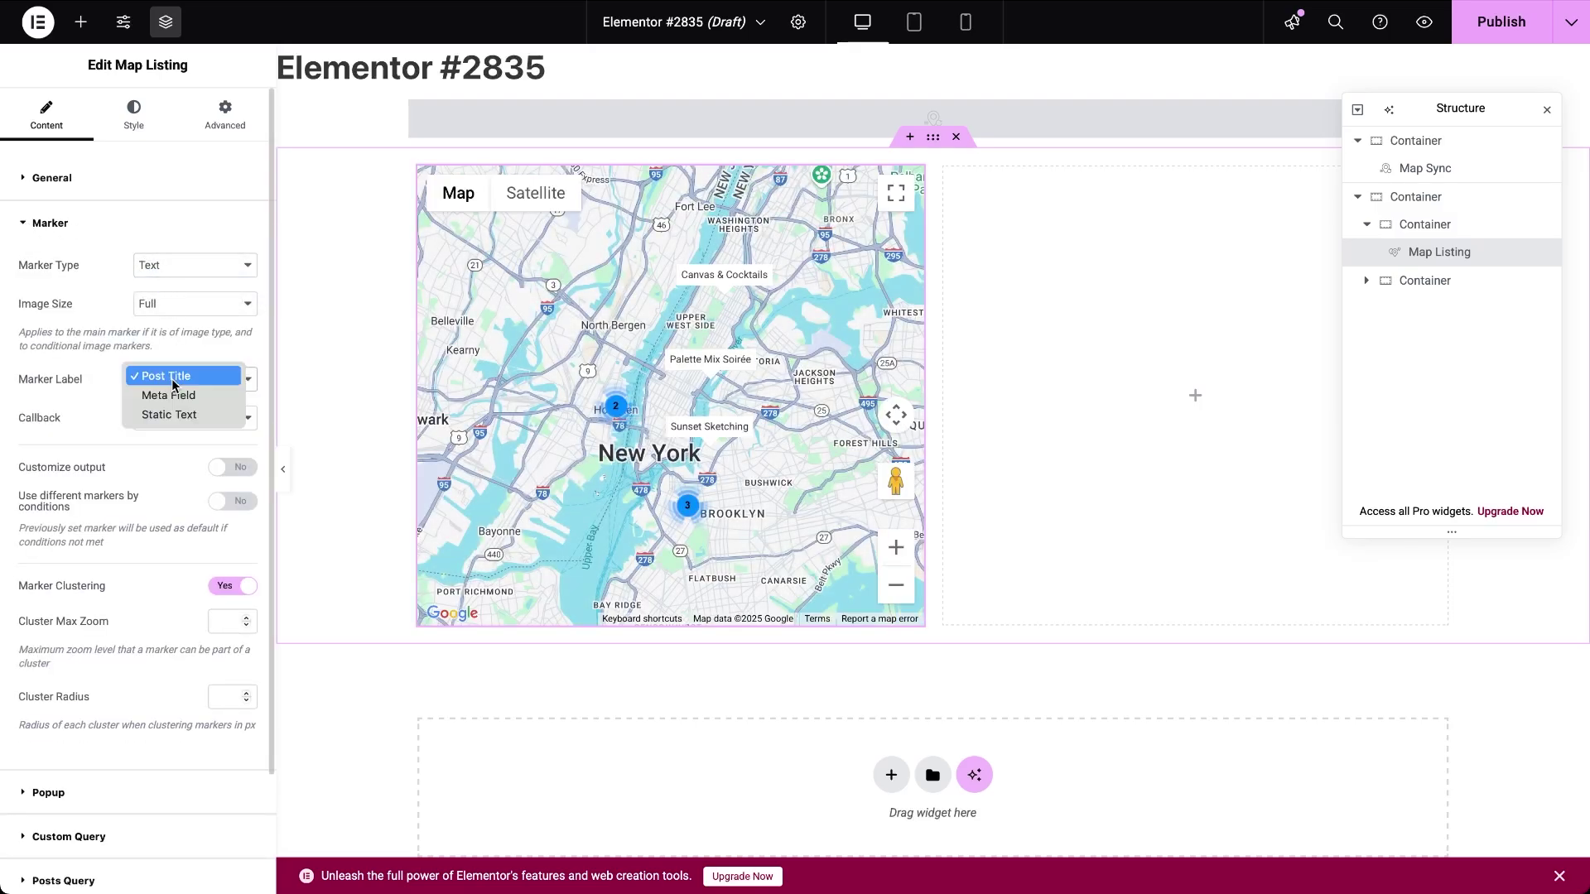
{"action": "left_click", "coordinate": [169, 391]}
{"action": "left_click", "coordinate": [176, 420]}
{"action": "left_click", "coordinate": [187, 202]}
{"action": "left_click", "coordinate": [169, 542]}
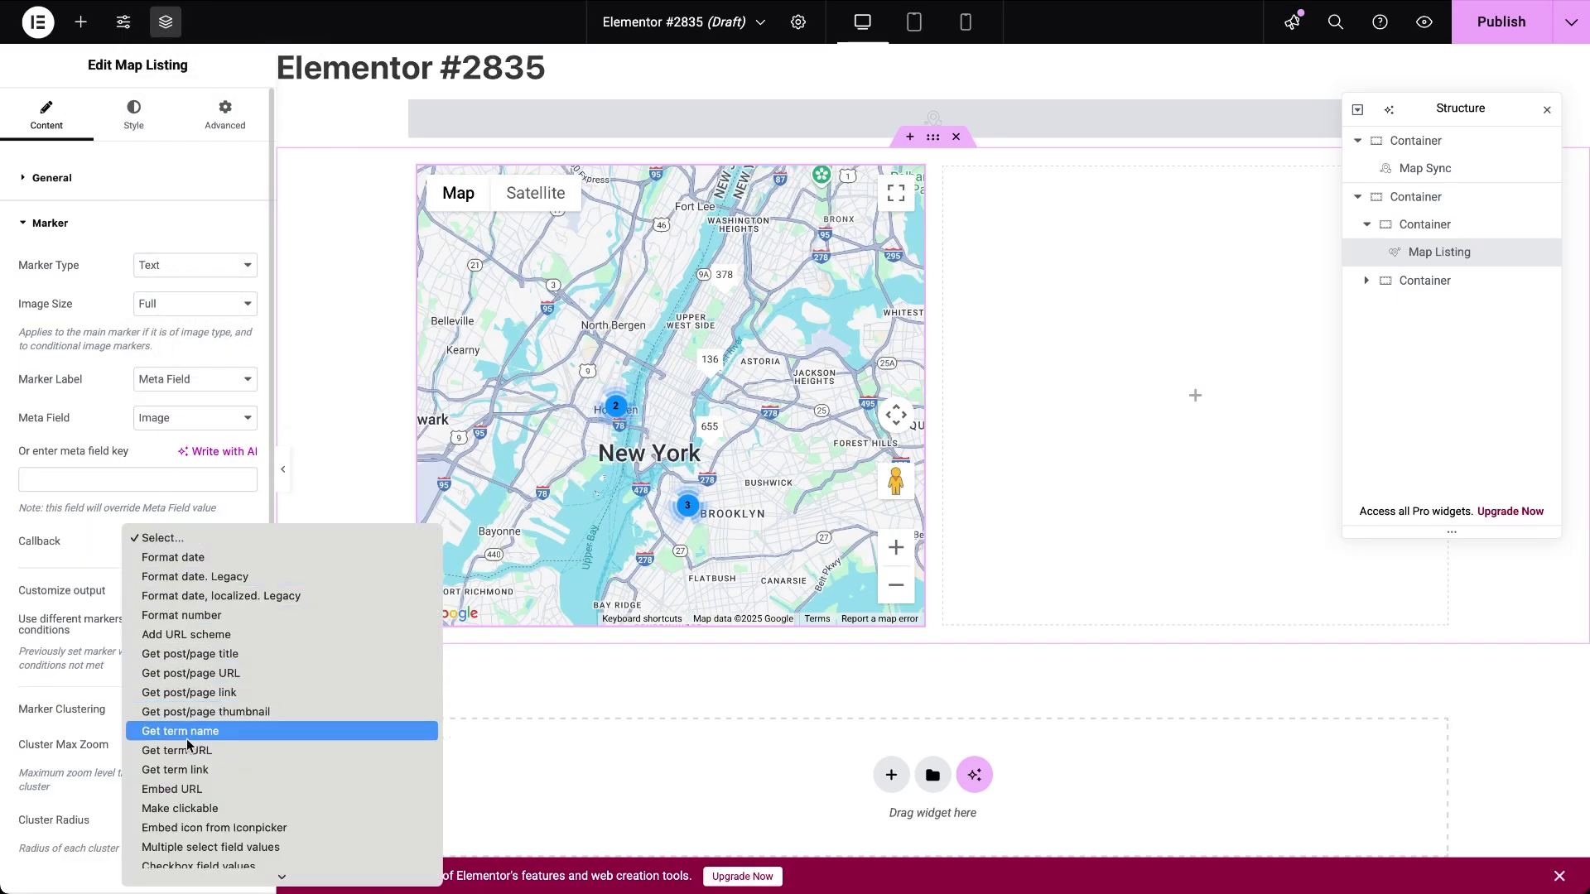
{"action": "left_click", "coordinate": [190, 785]}
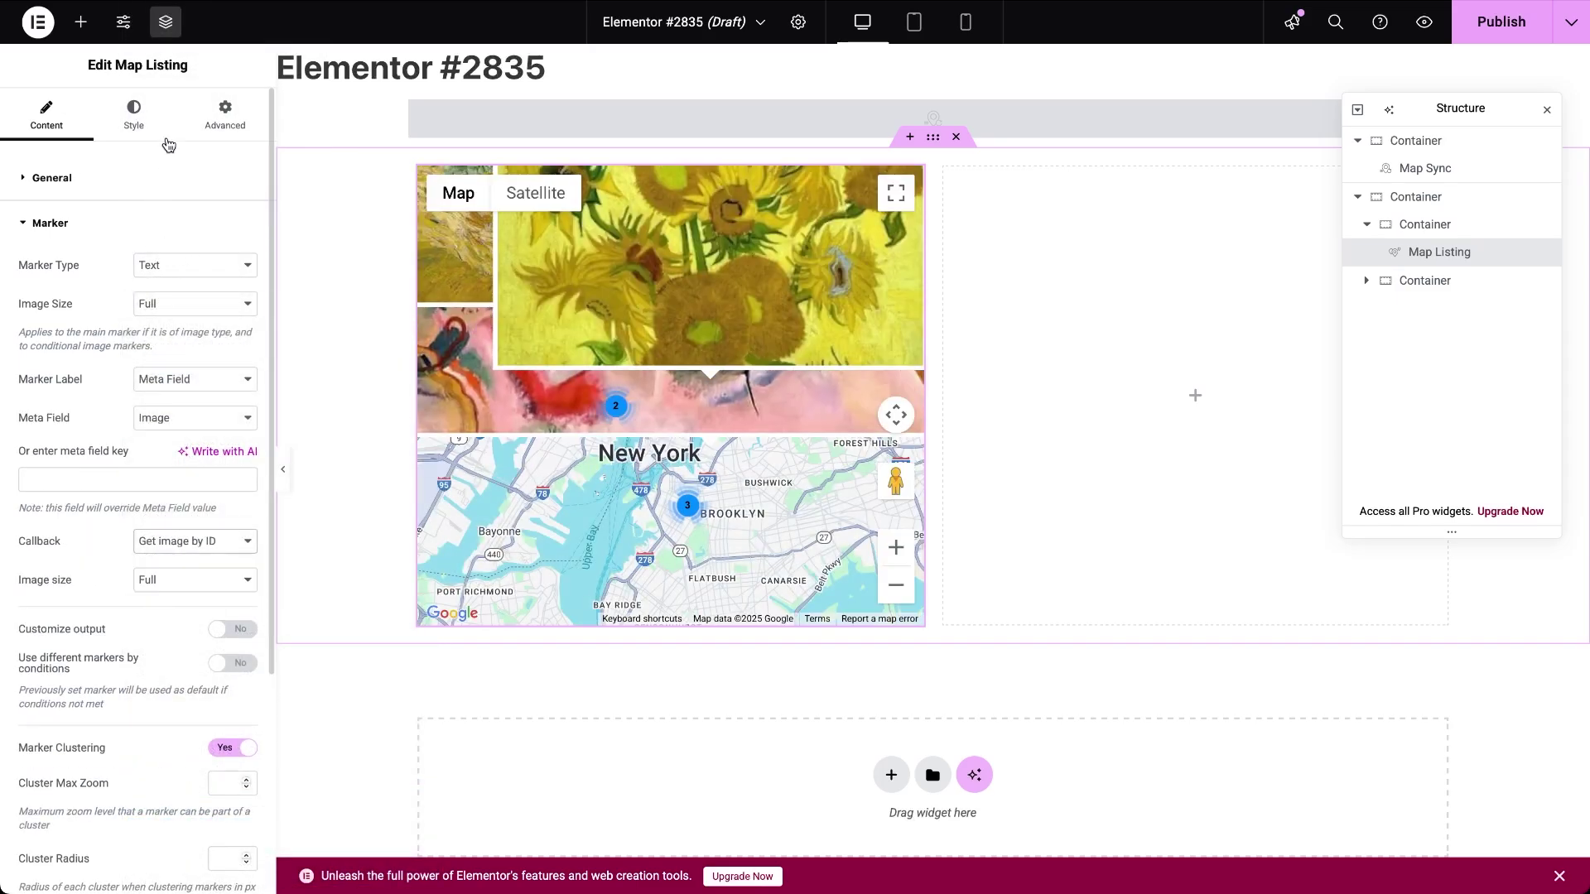
Style the markers with width 85, a light pink background and a box shadow.
{"action": "left_click", "coordinate": [134, 116]}
{"action": "left_click", "coordinate": [220, 241]}
{"action": "type", "text": "85"}
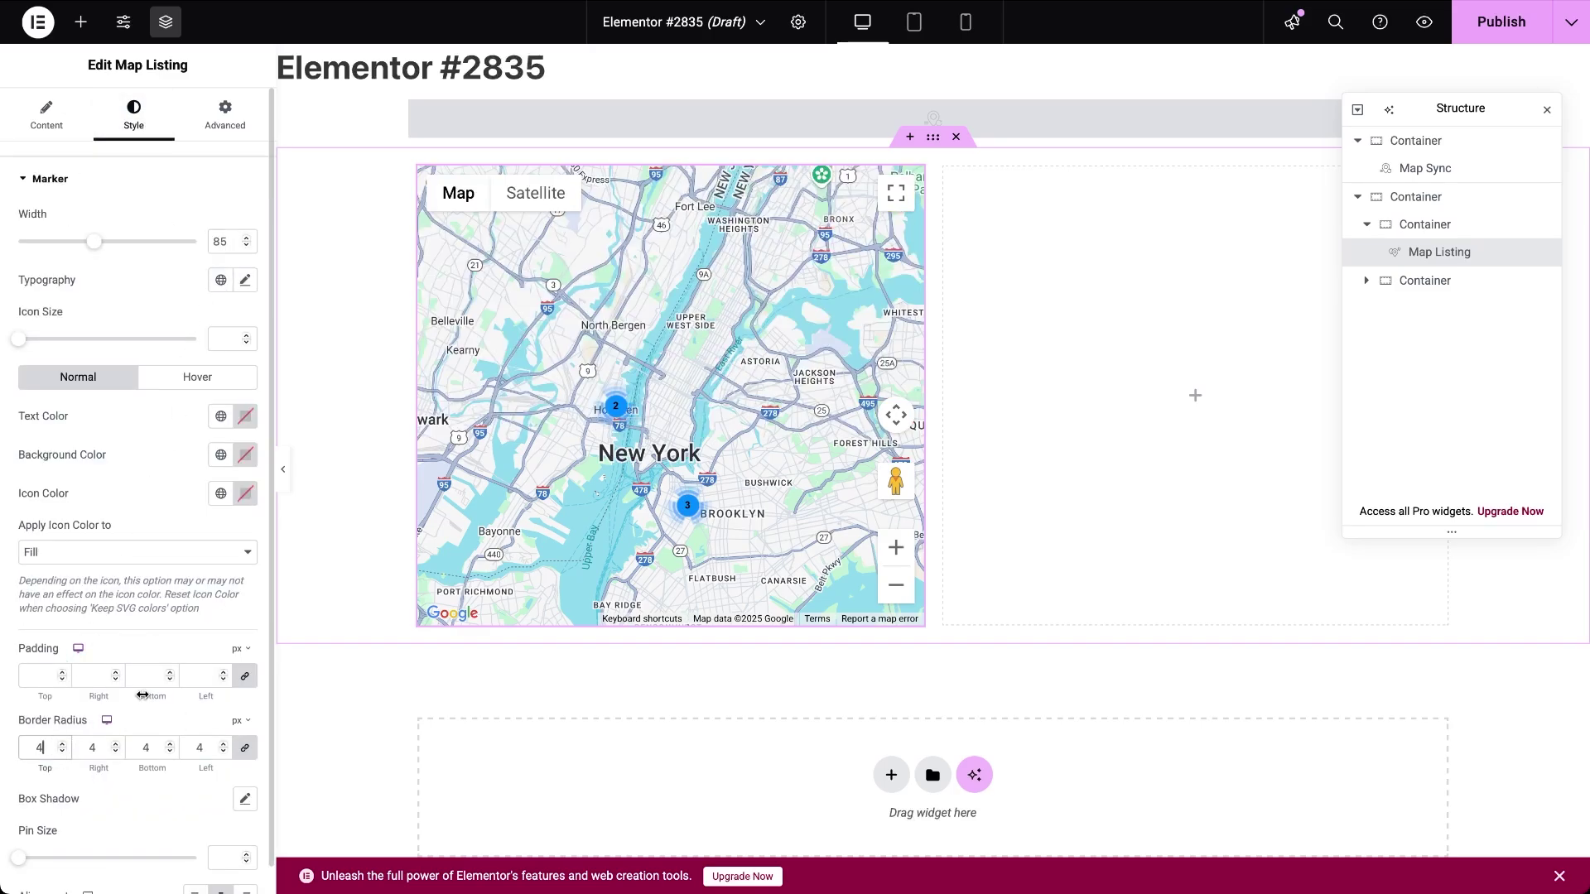
{"action": "left_click", "coordinate": [246, 455]}
{"action": "left_click", "coordinate": [169, 458]}
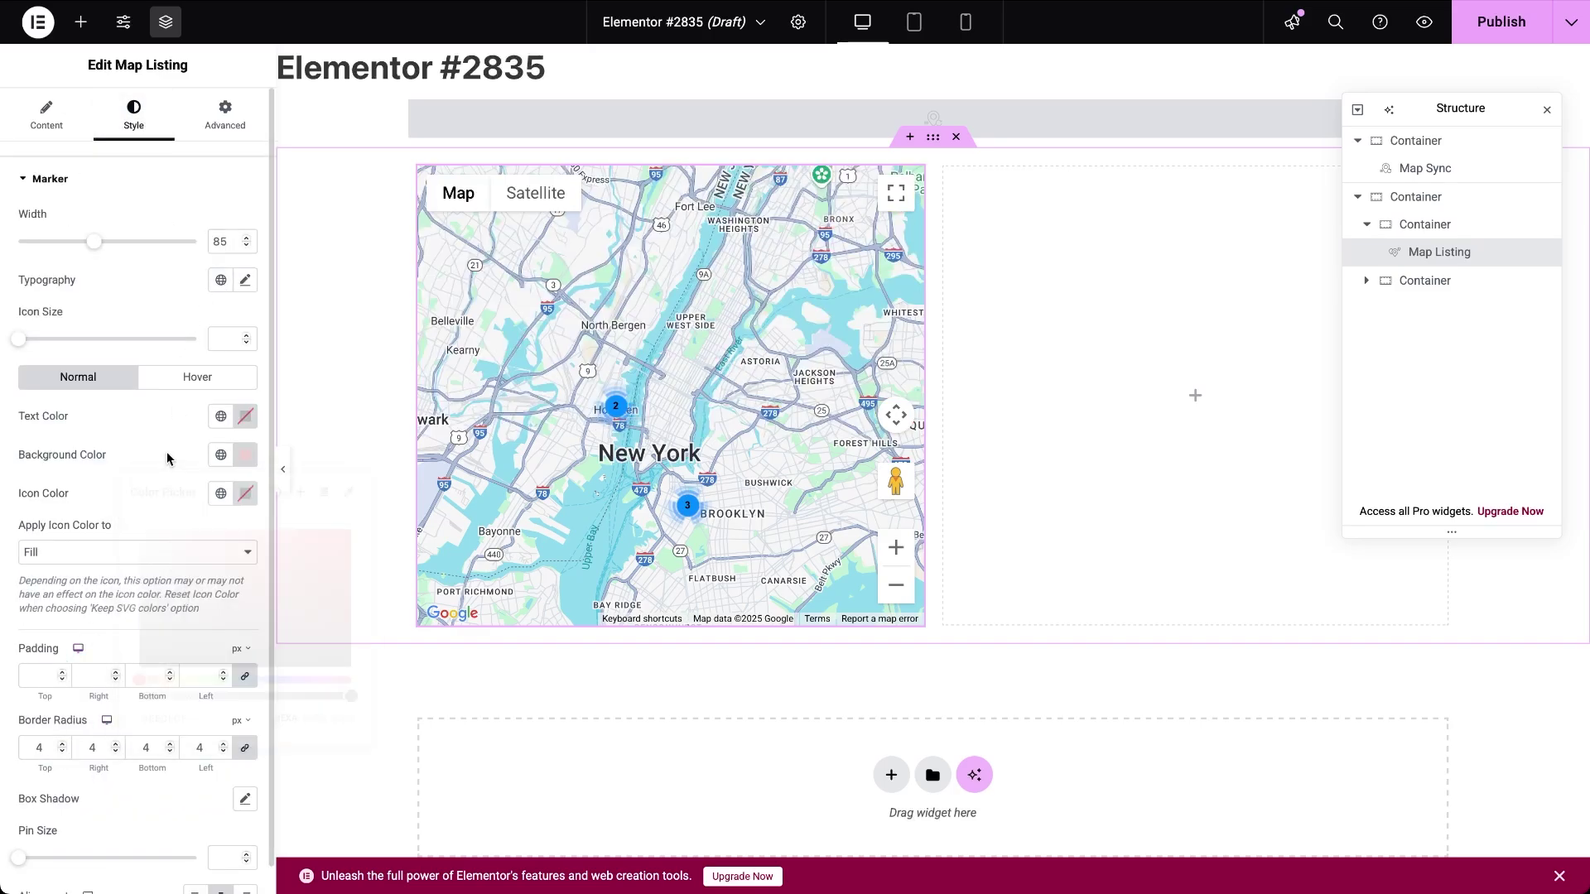
{"action": "left_click", "coordinate": [244, 798]}
{"action": "left_click", "coordinate": [180, 518]}
{"action": "left_click", "coordinate": [617, 408]}
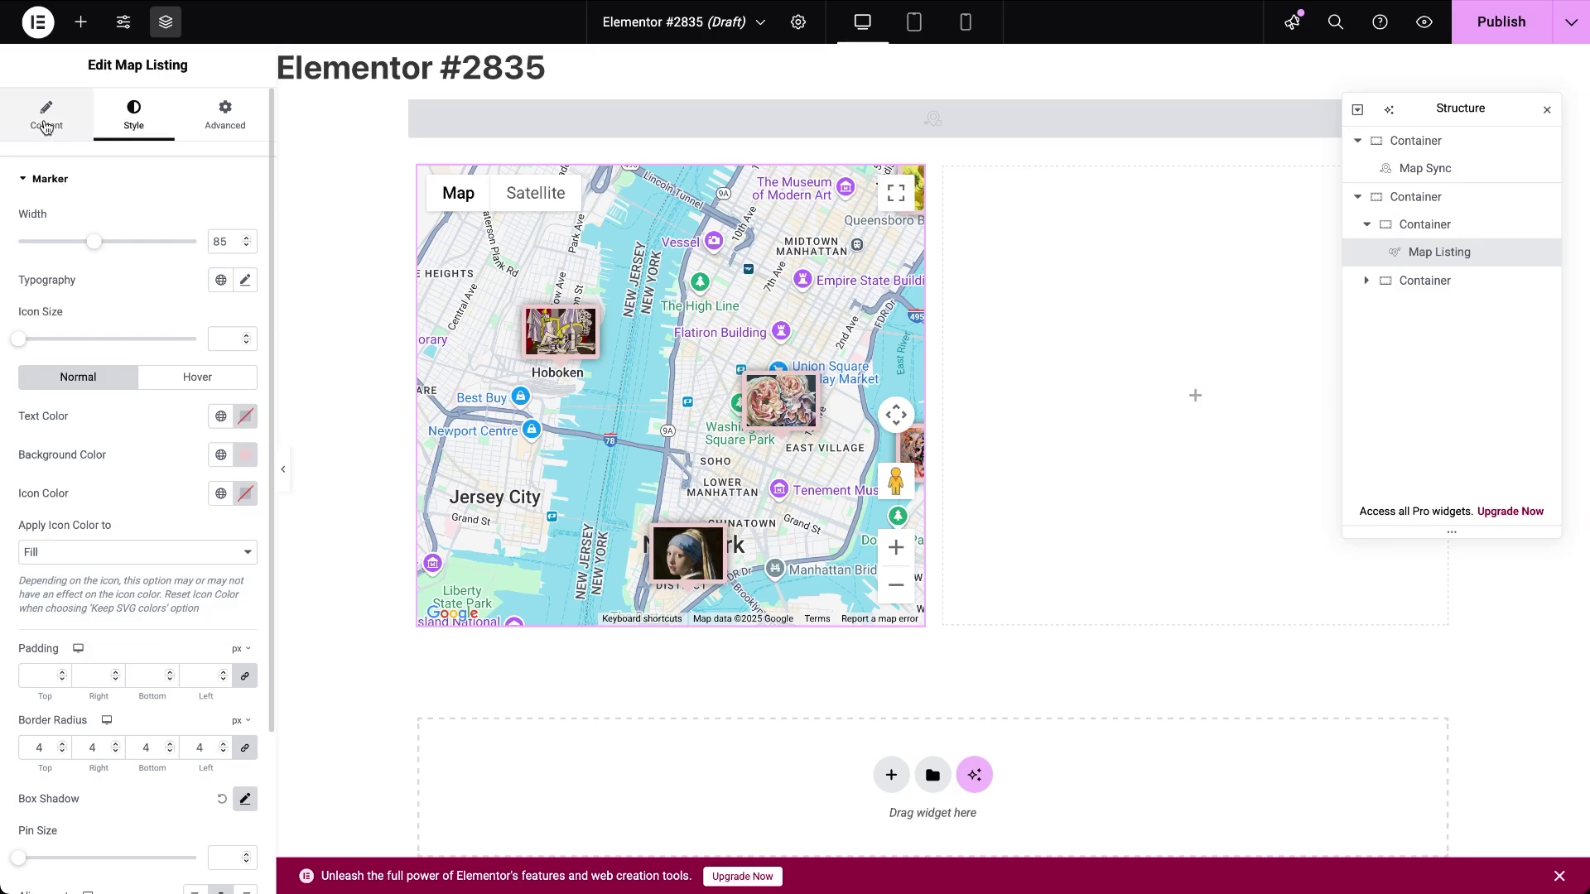
Enable Use Custom Query on the map listing and select 'Sync query'.
{"action": "left_click", "coordinate": [46, 114]}
{"action": "left_click", "coordinate": [30, 177]}
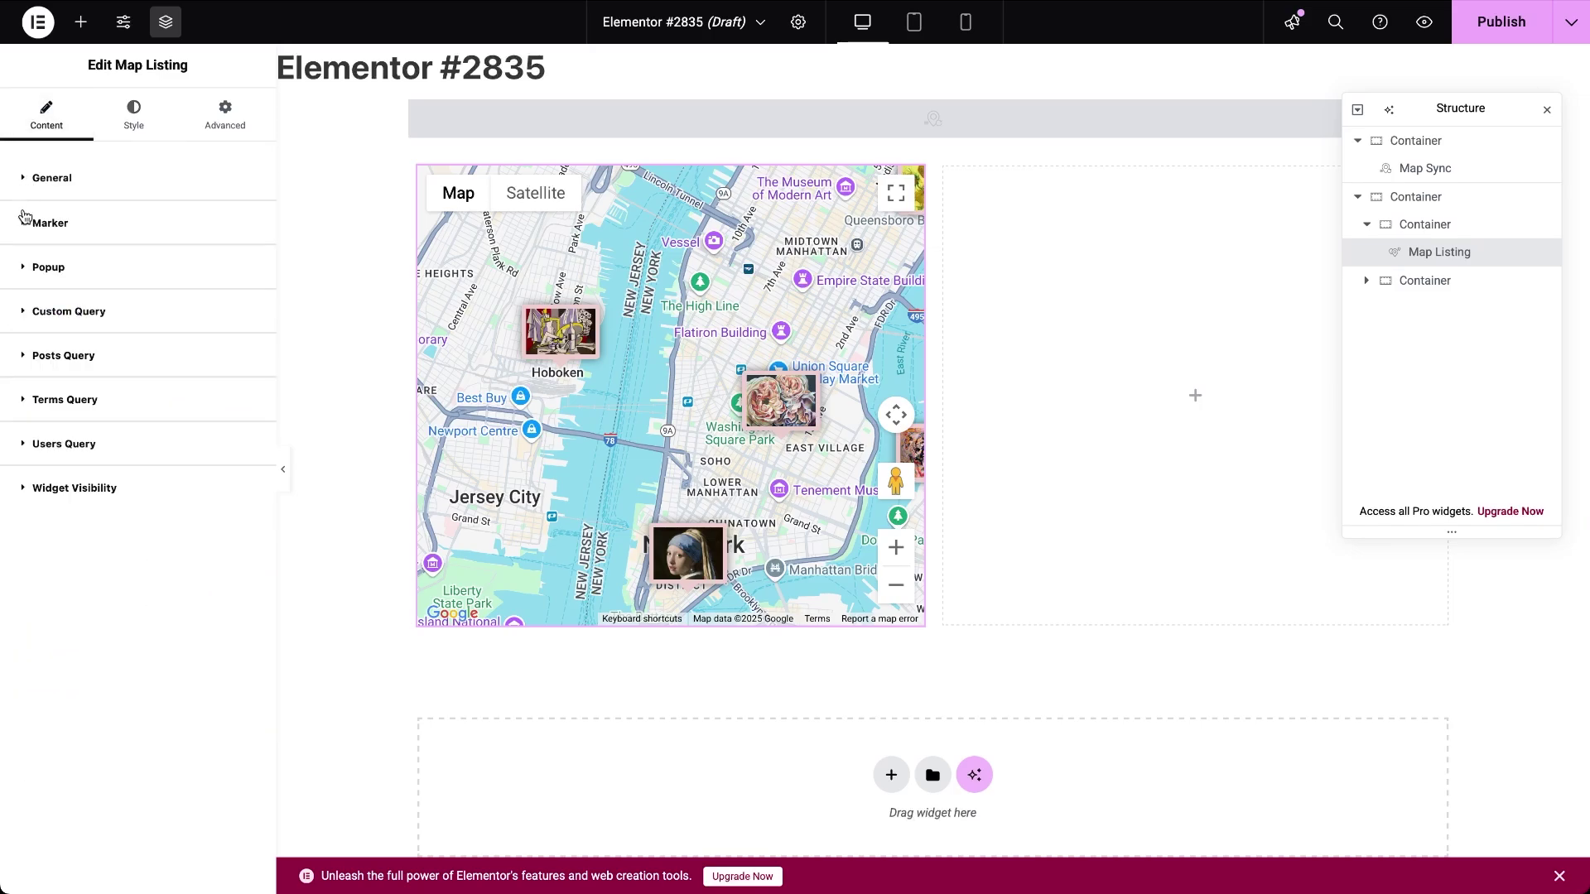
{"action": "left_click", "coordinate": [23, 312]}
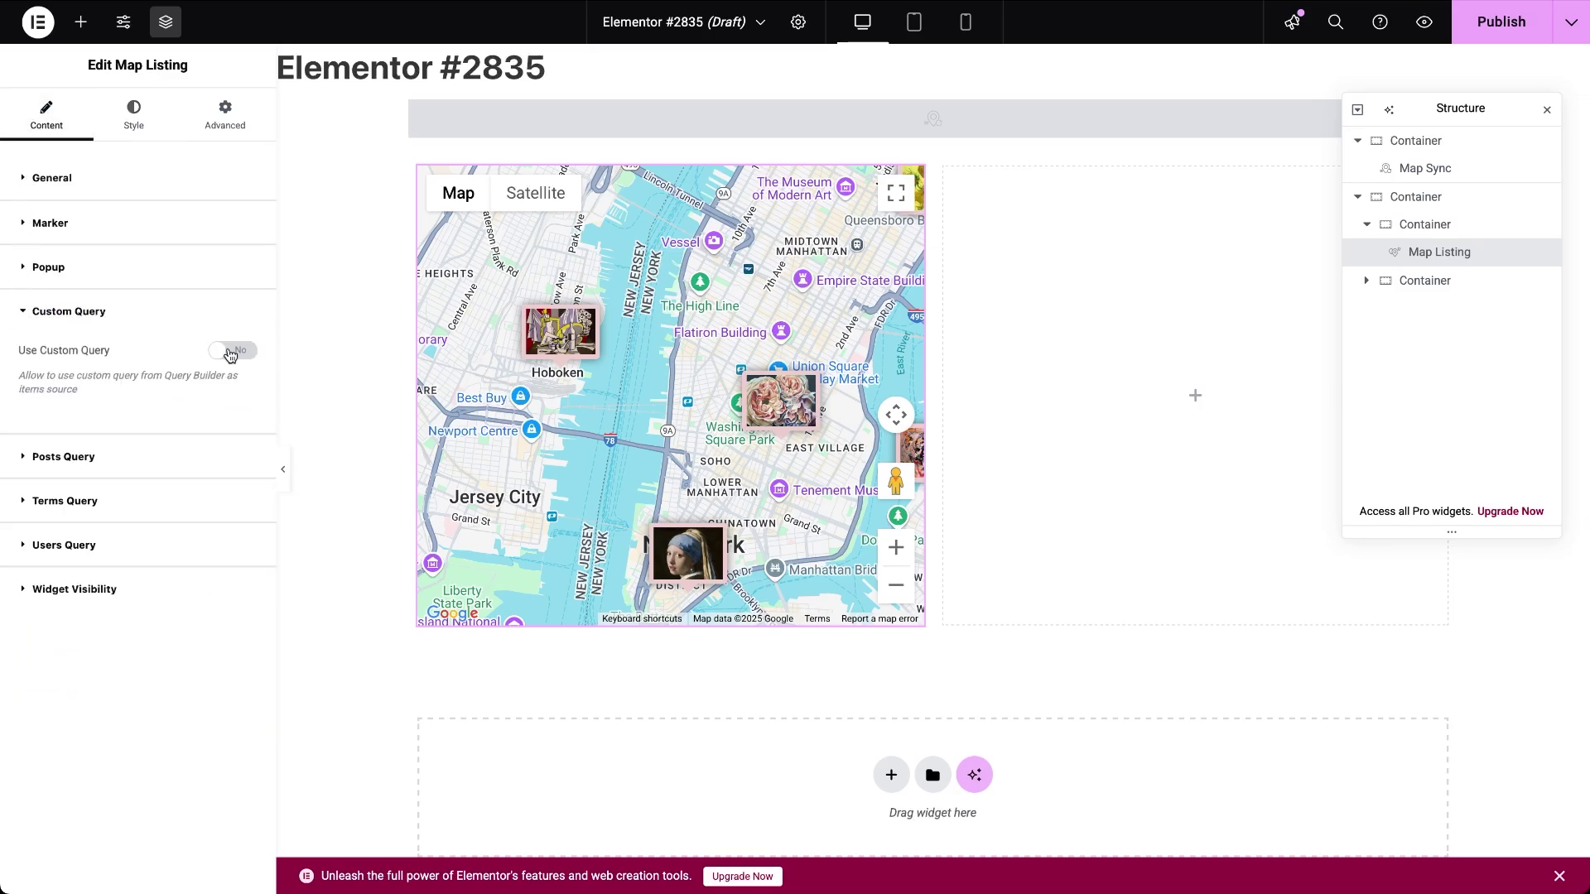
{"action": "left_click", "coordinate": [230, 355]}
{"action": "left_click", "coordinate": [185, 423]}
{"action": "type", "text": "syn"}
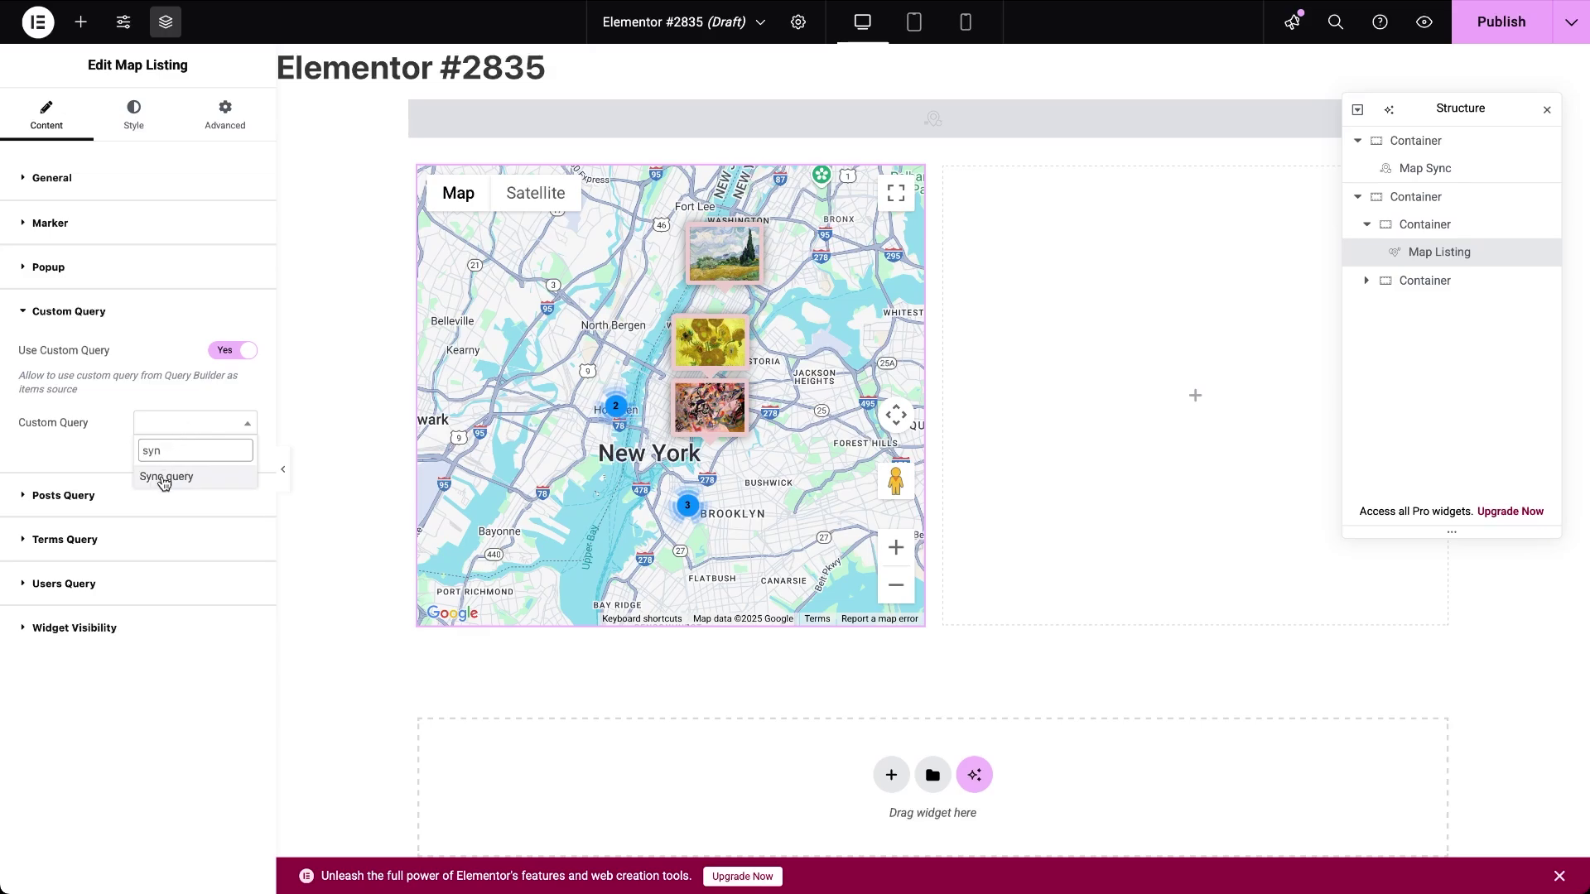
{"action": "left_click", "coordinate": [164, 478]}
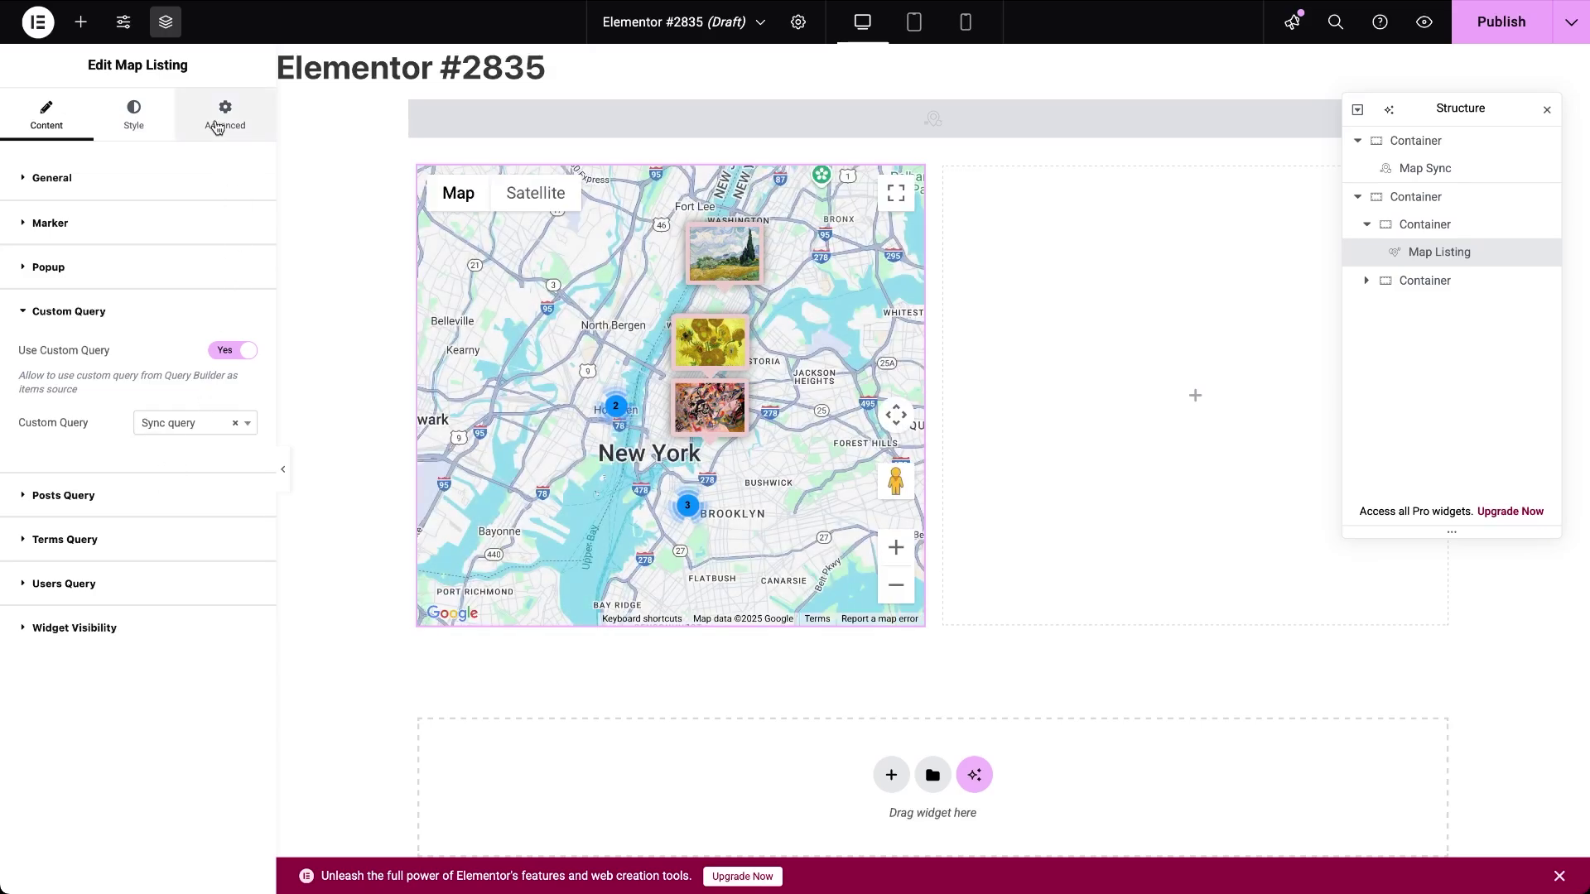
{"action": "left_click", "coordinate": [222, 117]}
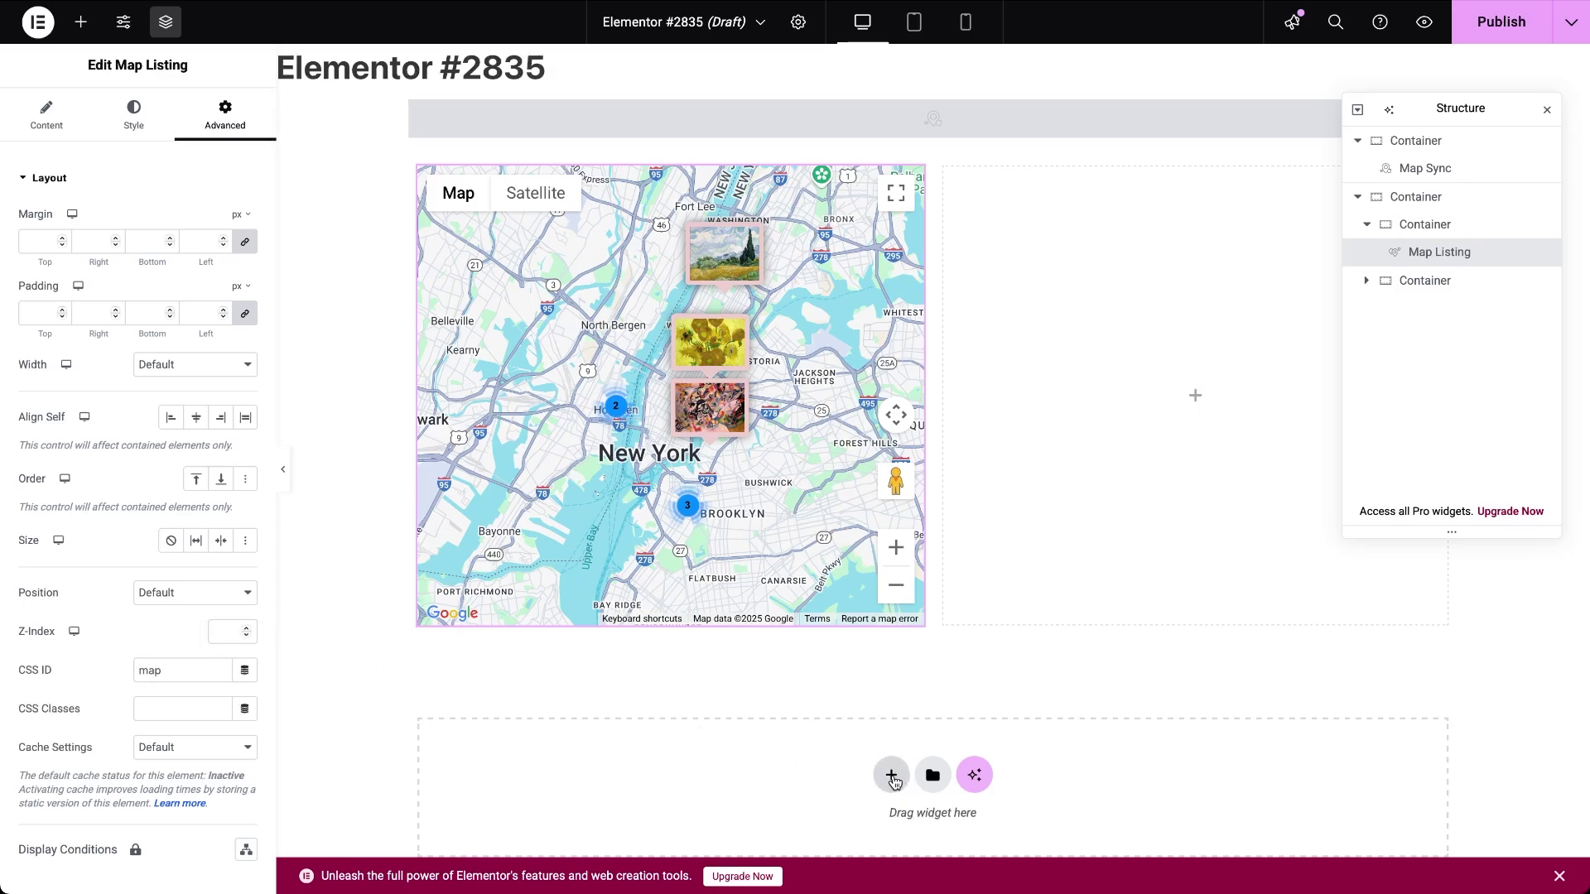
Add a single flexbox container below the map with a Listing Grid widget.
{"action": "left_click", "coordinate": [892, 779]}
{"action": "left_click", "coordinate": [874, 820]}
{"action": "left_click", "coordinate": [697, 812]}
{"action": "left_click", "coordinate": [932, 698]}
{"action": "type", "text": "listin"}
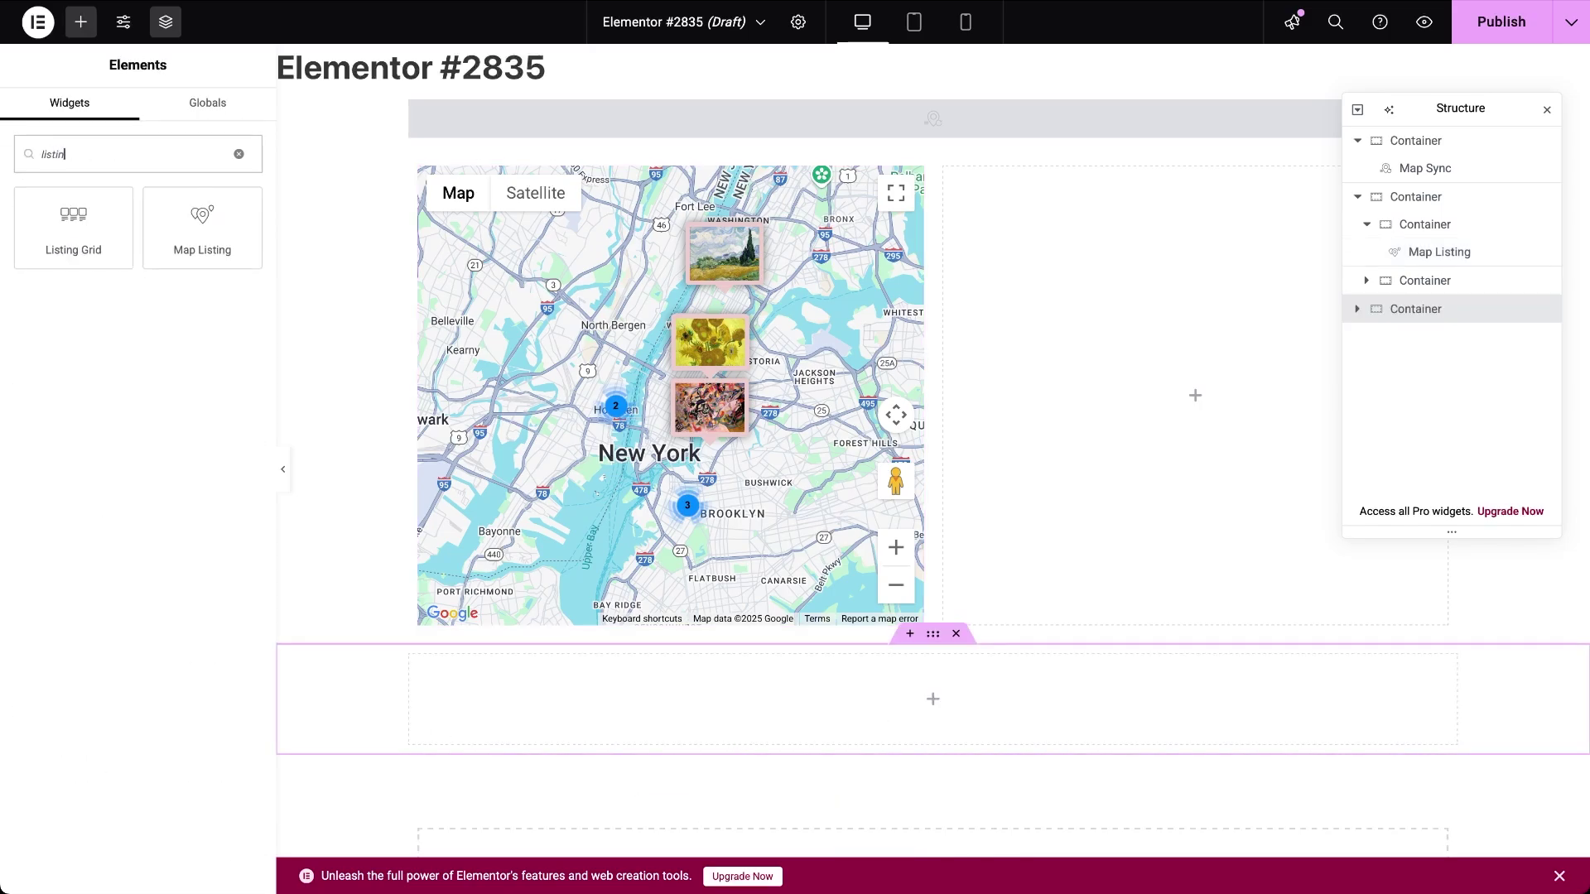
{"action": "left_click_drag", "start_coordinate": [92, 241], "coordinate": [886, 712]}
Show 'Events listing for grid' in five columns with equal column height.
{"action": "left_click", "coordinate": [230, 222]}
{"action": "type", "text": "grid"}
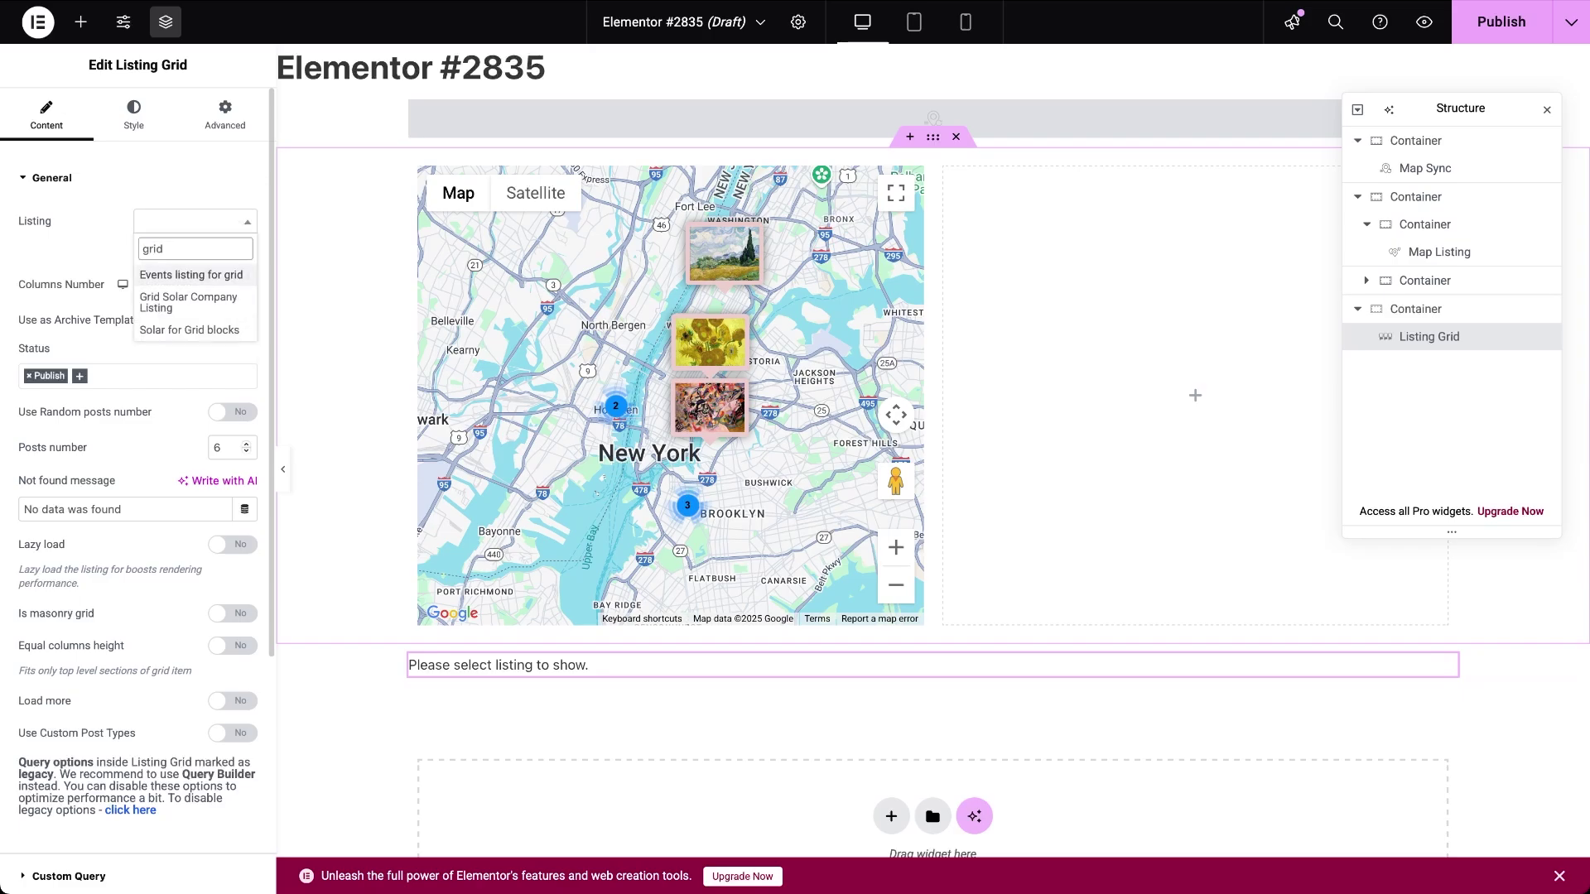
{"action": "left_click", "coordinate": [214, 275]}
{"action": "left_click", "coordinate": [206, 284]}
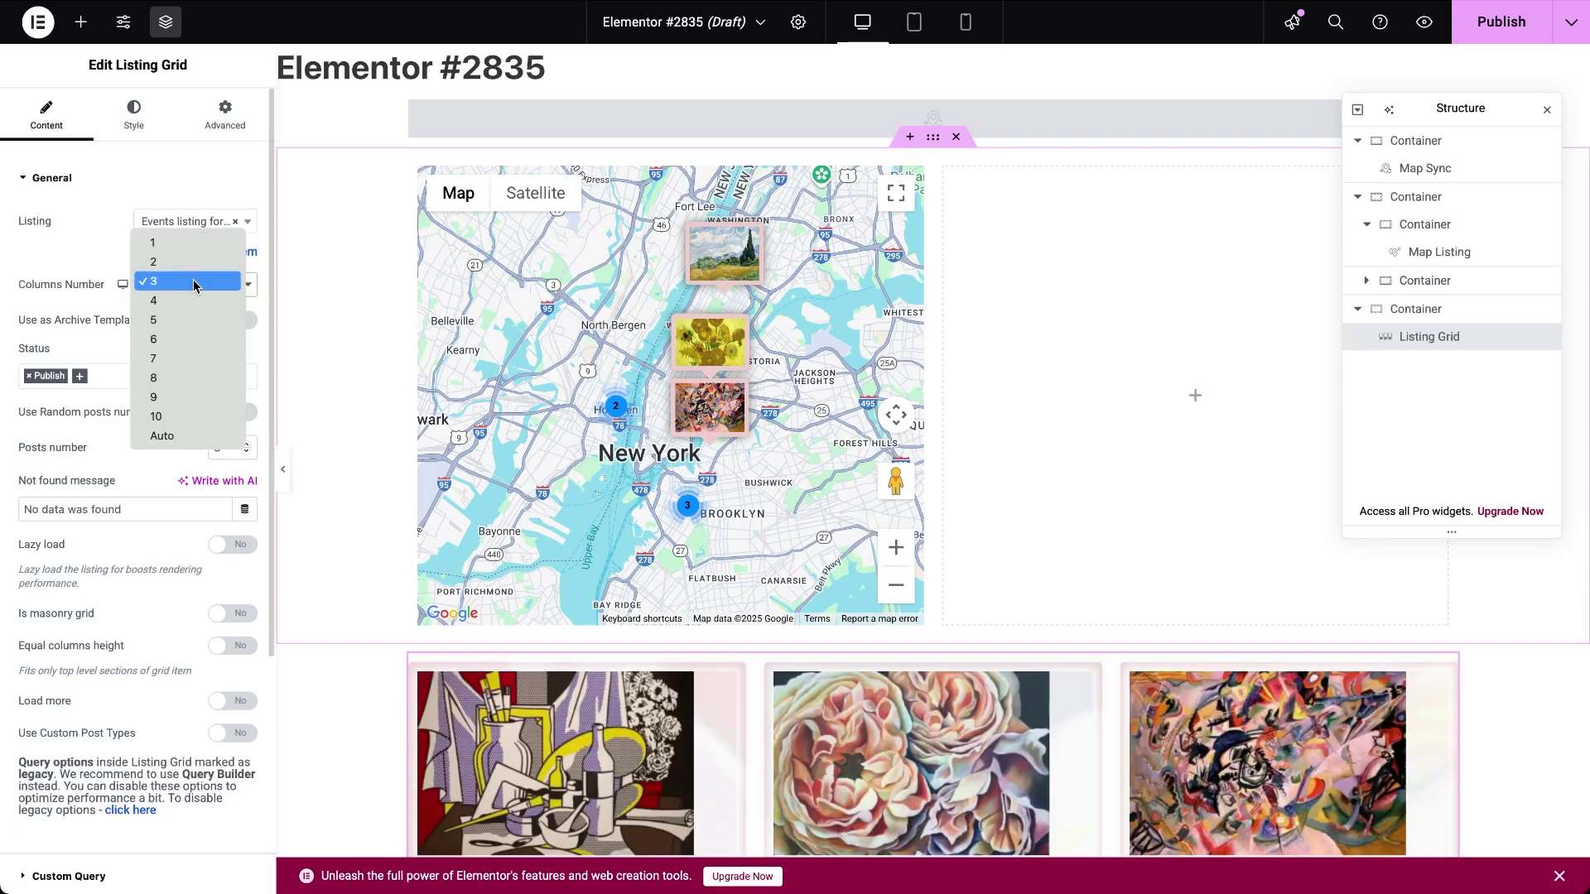
{"action": "left_click", "coordinate": [171, 316]}
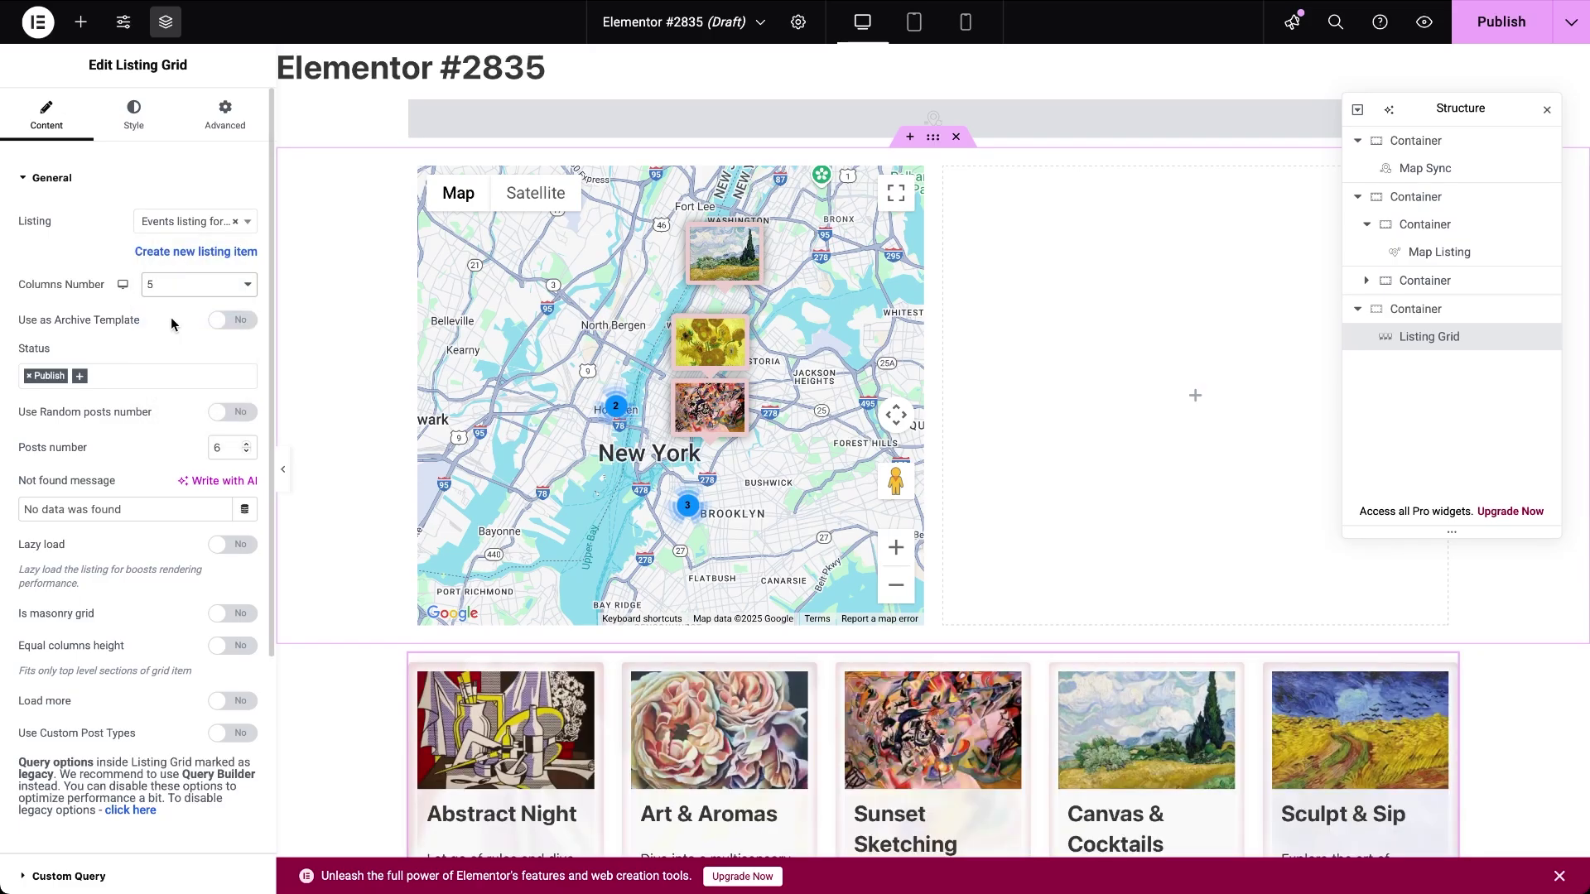
{"action": "left_click", "coordinate": [233, 645]}
Feed the Listing Grid from the custom 'Sync query'.
{"action": "scroll", "coordinate": [350, 715], "scroll_direction": "down", "scroll_amount": 3}
{"action": "scroll", "coordinate": [351, 721], "scroll_direction": "down", "scroll_amount": 1}
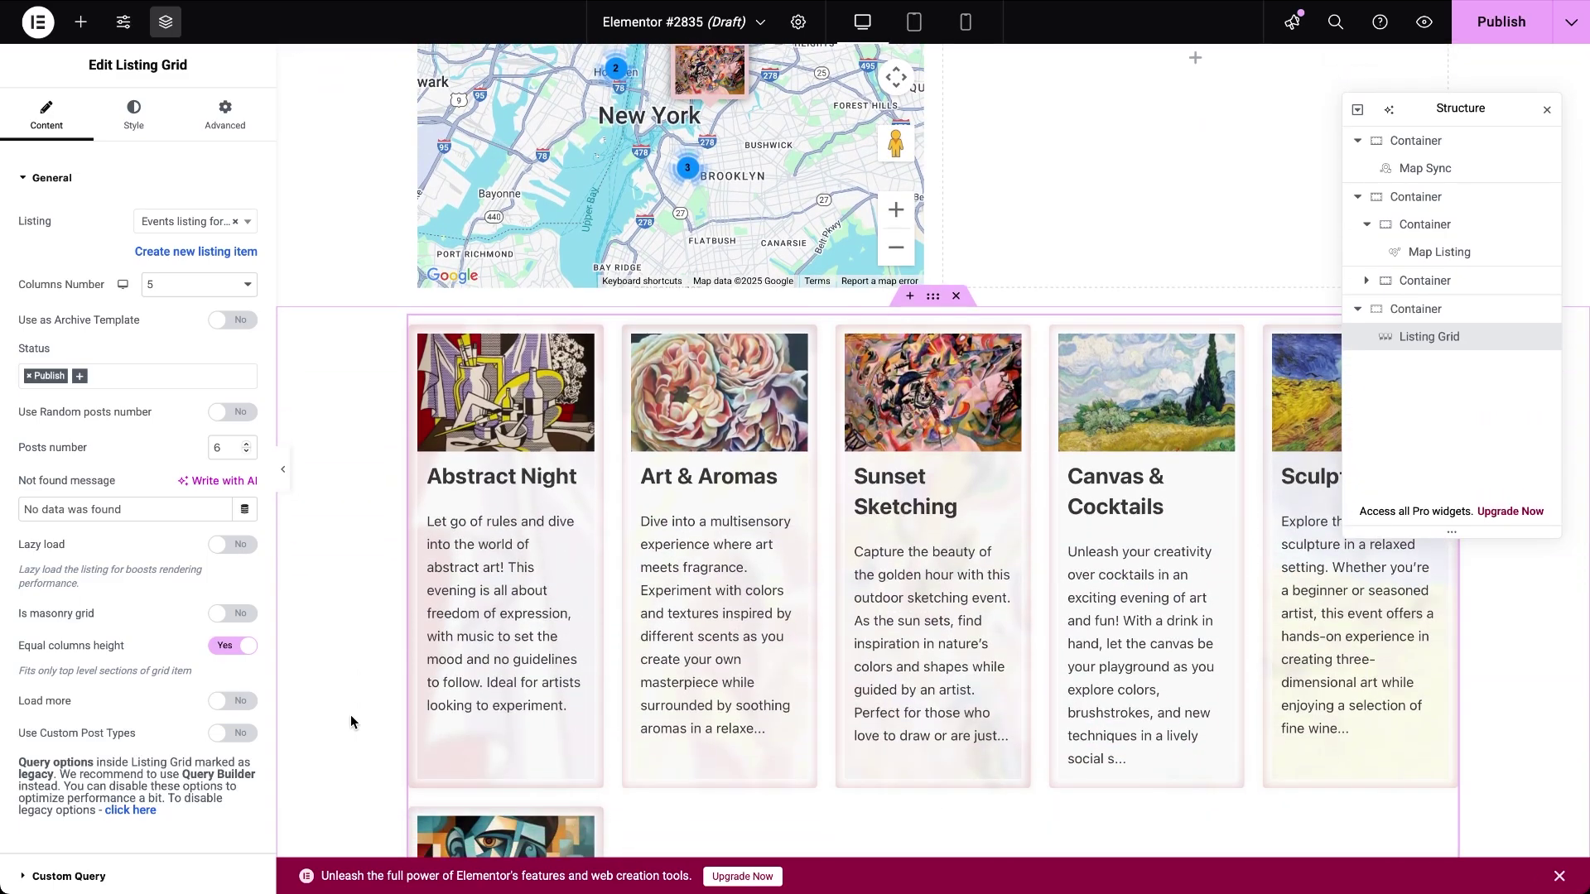
{"action": "scroll", "coordinate": [149, 728], "scroll_direction": "down", "scroll_amount": 2}
{"action": "scroll", "coordinate": [149, 728], "scroll_direction": "down", "scroll_amount": 2}
{"action": "left_click", "coordinate": [28, 590]}
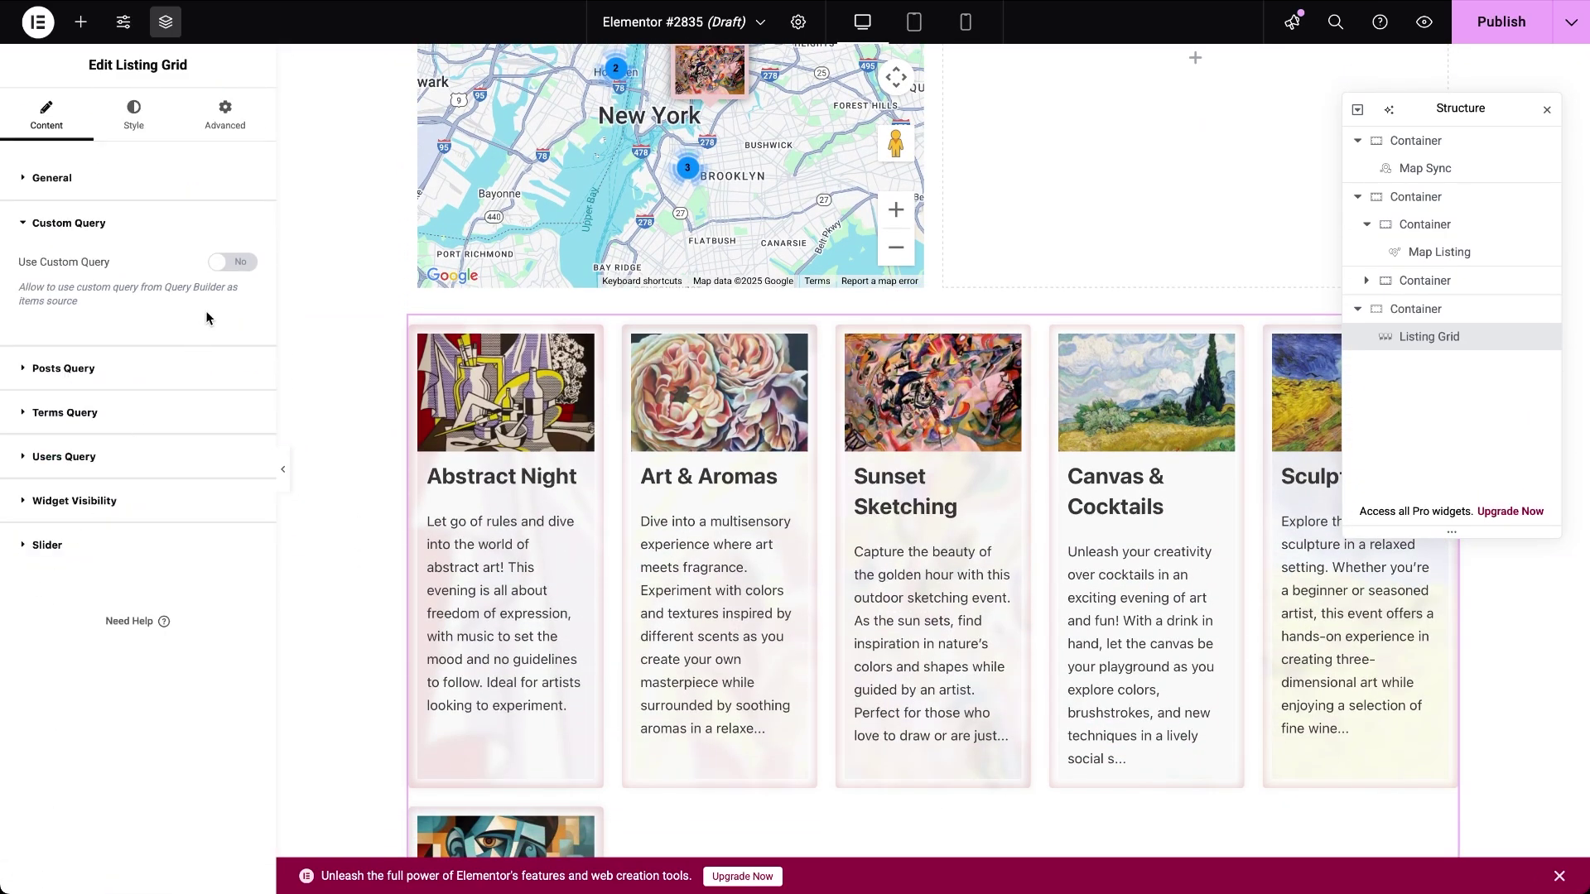
{"action": "left_click", "coordinate": [229, 263]}
{"action": "left_click", "coordinate": [159, 338]}
{"action": "type", "text": "syn"}
{"action": "left_click", "coordinate": [150, 390]}
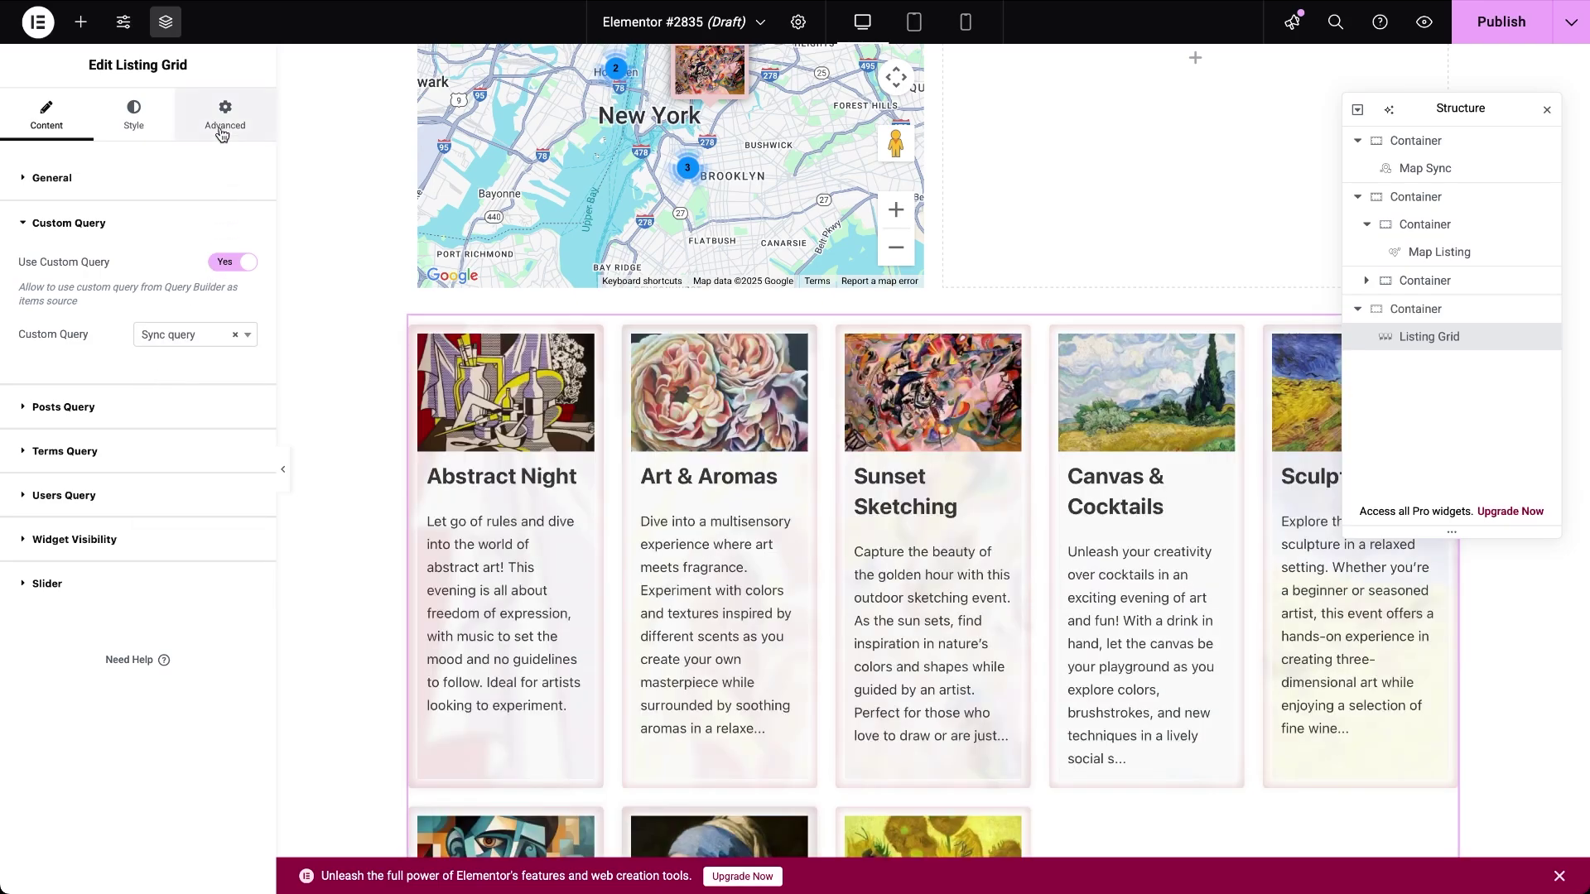
Give the Listing Grid the CSS ID 'grid'.
{"action": "left_click", "coordinate": [222, 132]}
{"action": "left_click", "coordinate": [182, 670]}
{"action": "type", "text": "grid"}
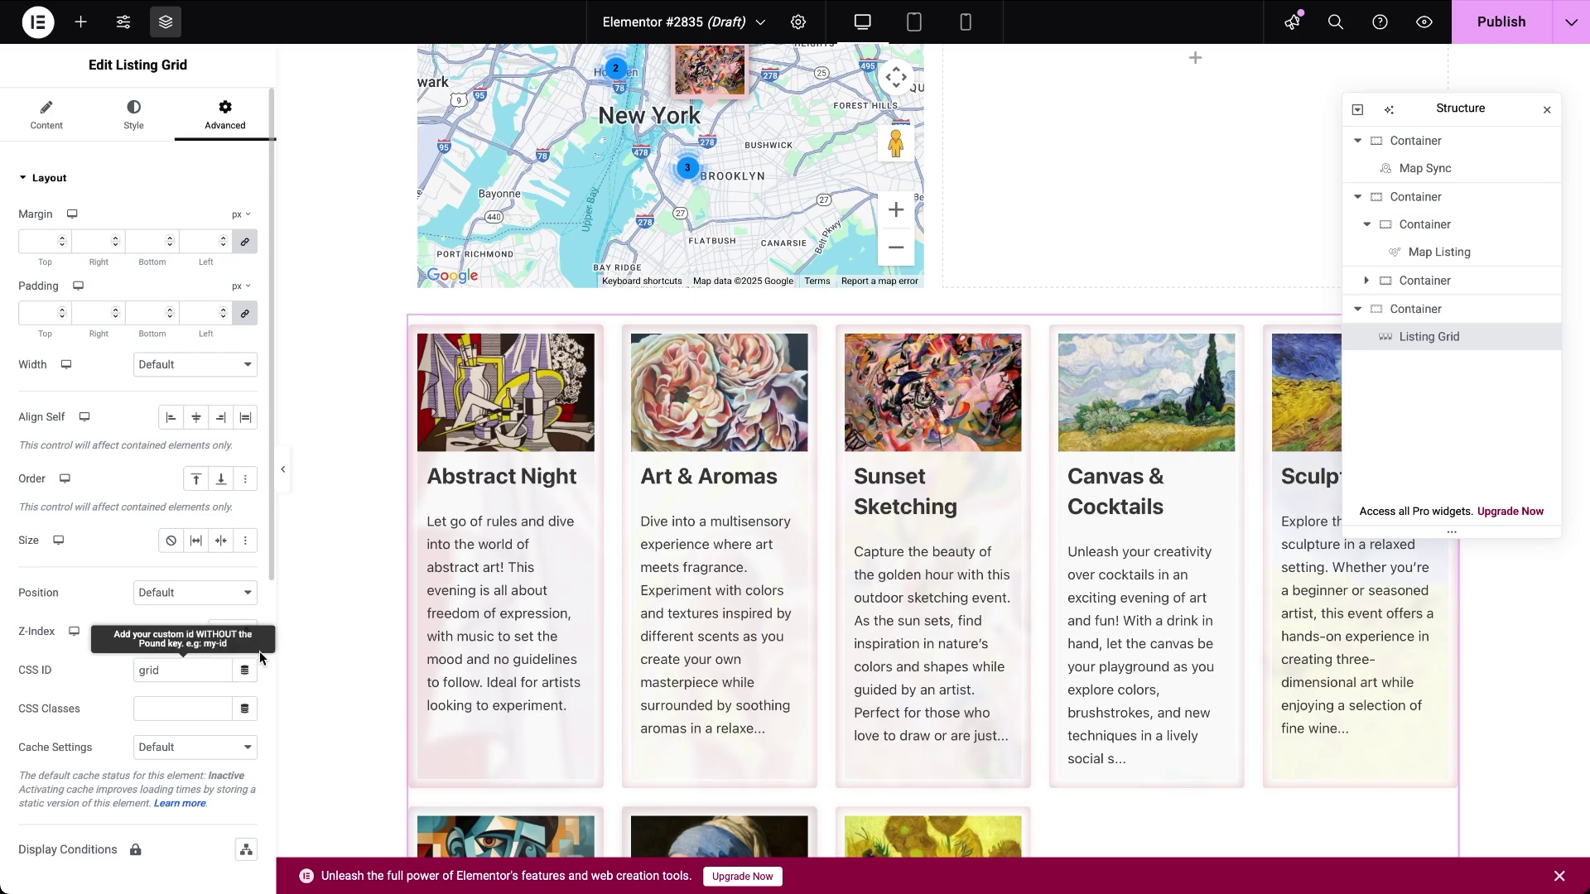
{"action": "scroll", "coordinate": [985, 326], "scroll_direction": "up", "scroll_amount": 3}
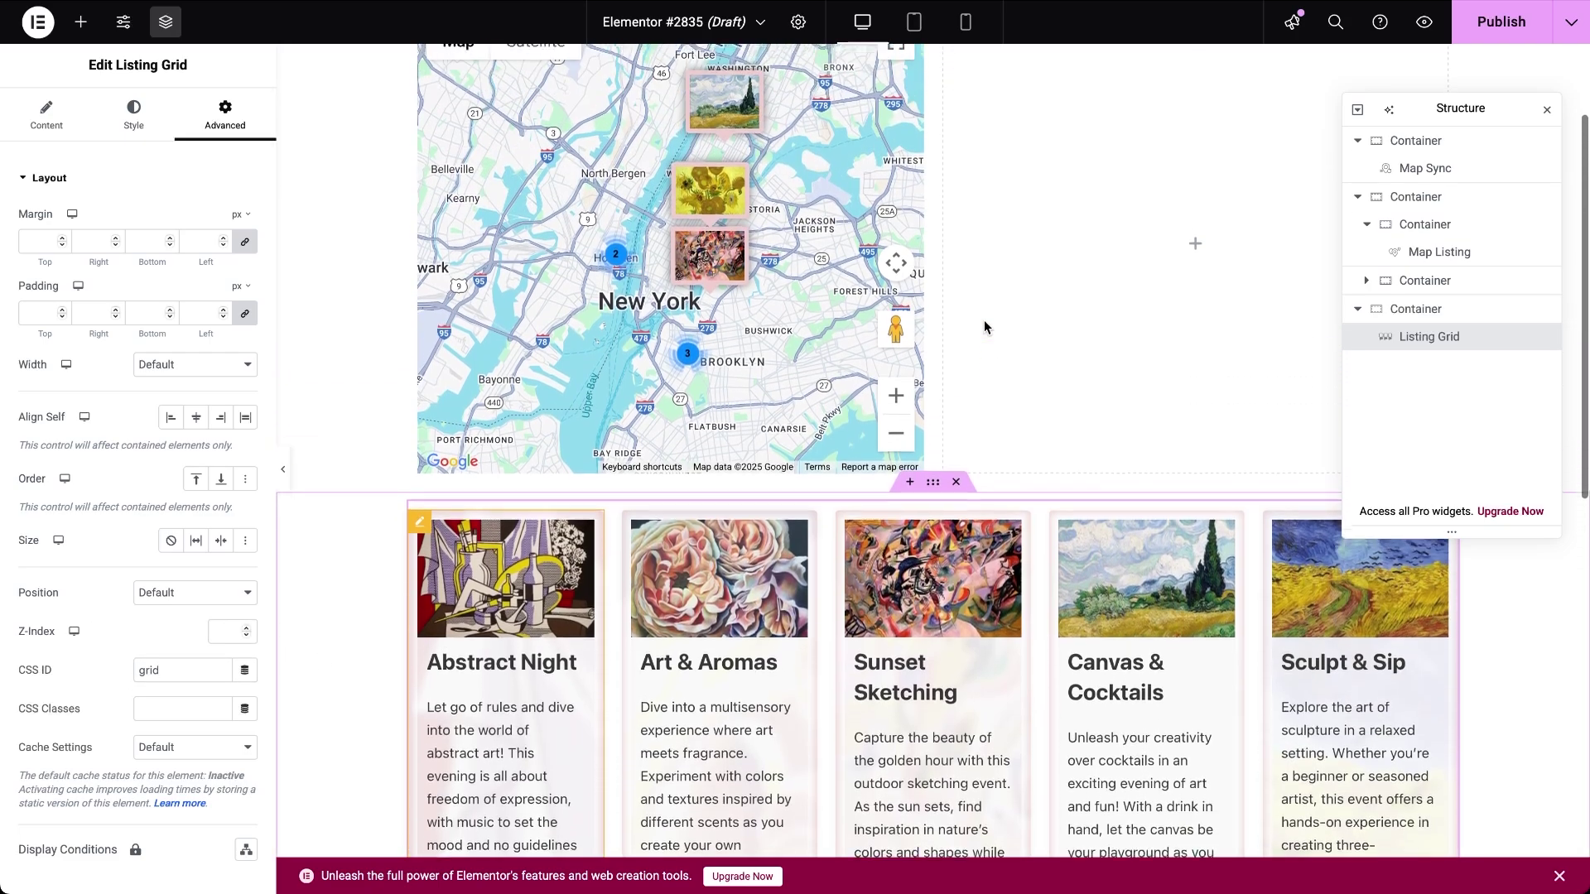
Add a Dynamic Calendar widget beside the map.
{"action": "left_click", "coordinate": [1192, 312]}
{"action": "type", "text": "calen"}
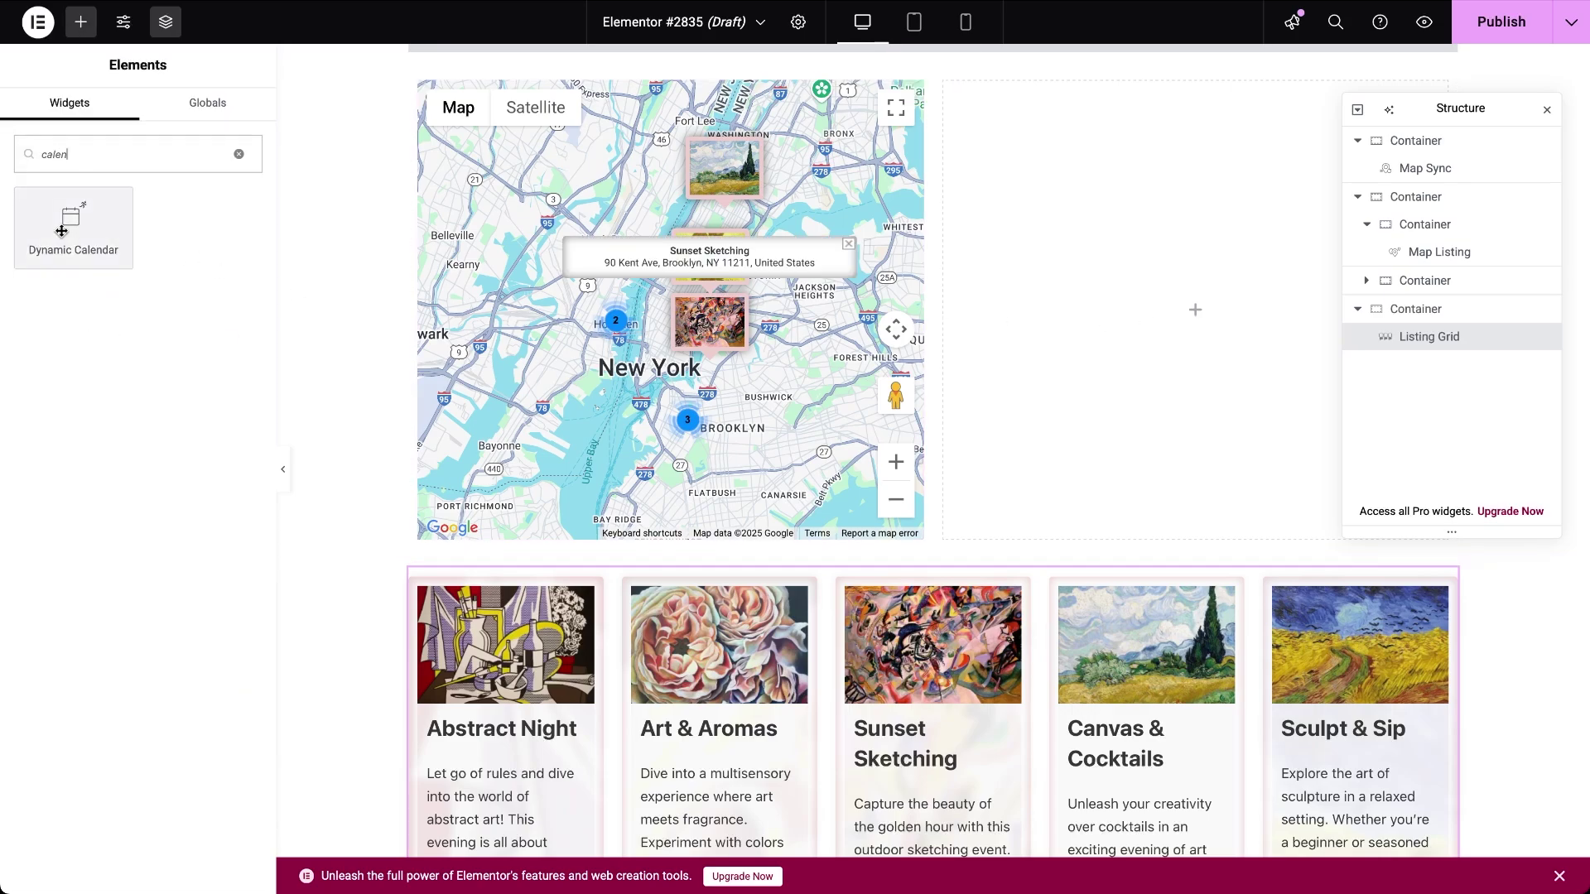
{"action": "left_click_drag", "start_coordinate": [62, 232], "coordinate": [1139, 303]}
Set the calendar to the Events listing, grouping posts by a custom date field.
{"action": "left_click", "coordinate": [233, 232]}
{"action": "type", "text": "even"}
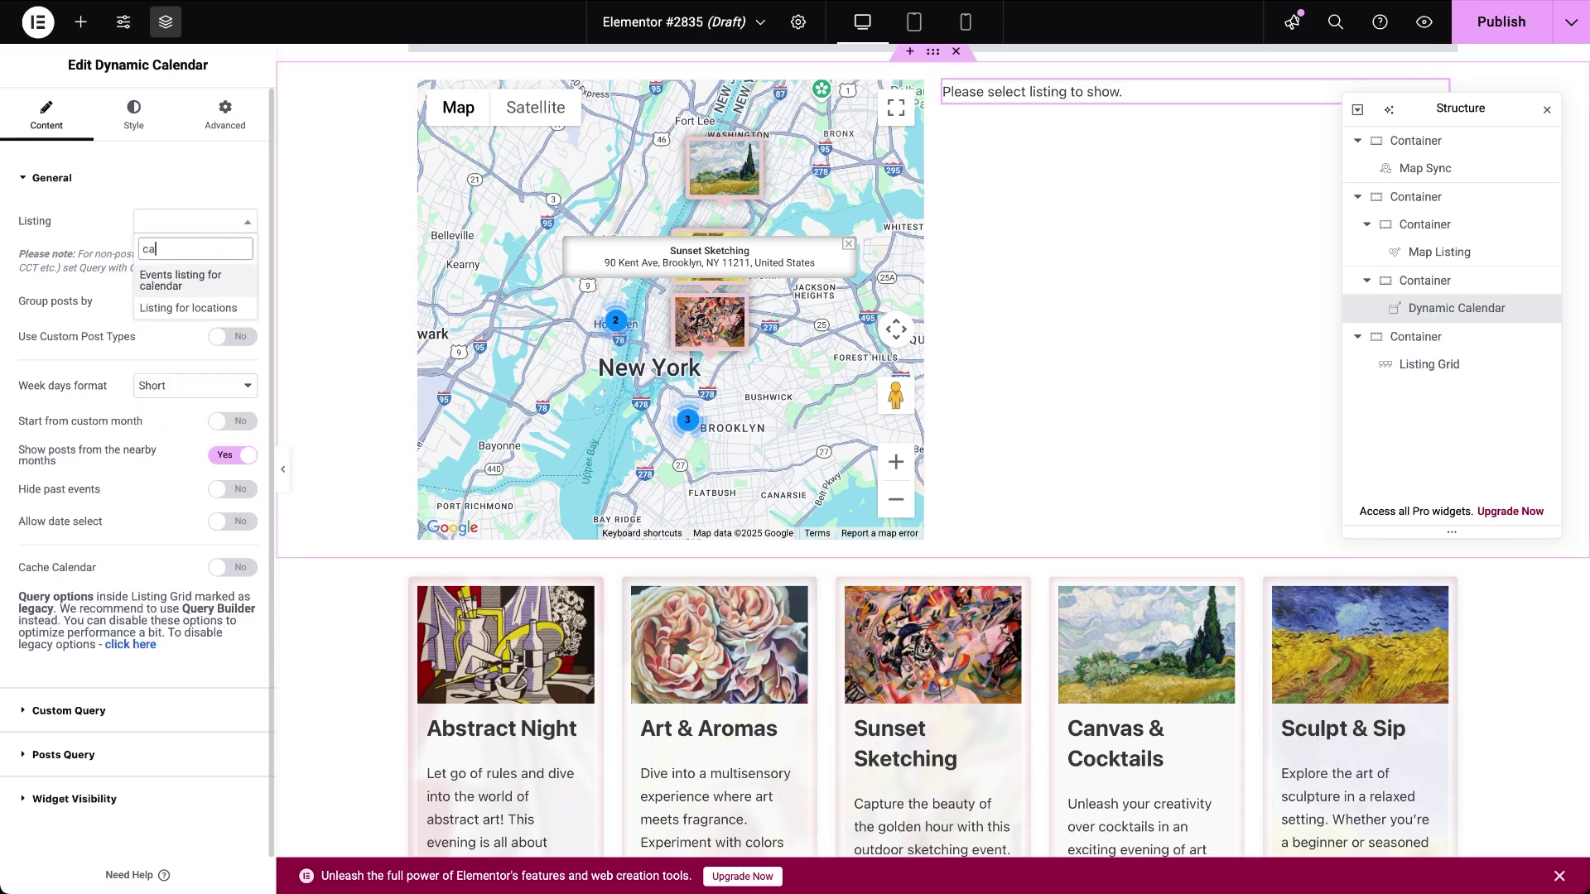
{"action": "left_click", "coordinate": [180, 274]}
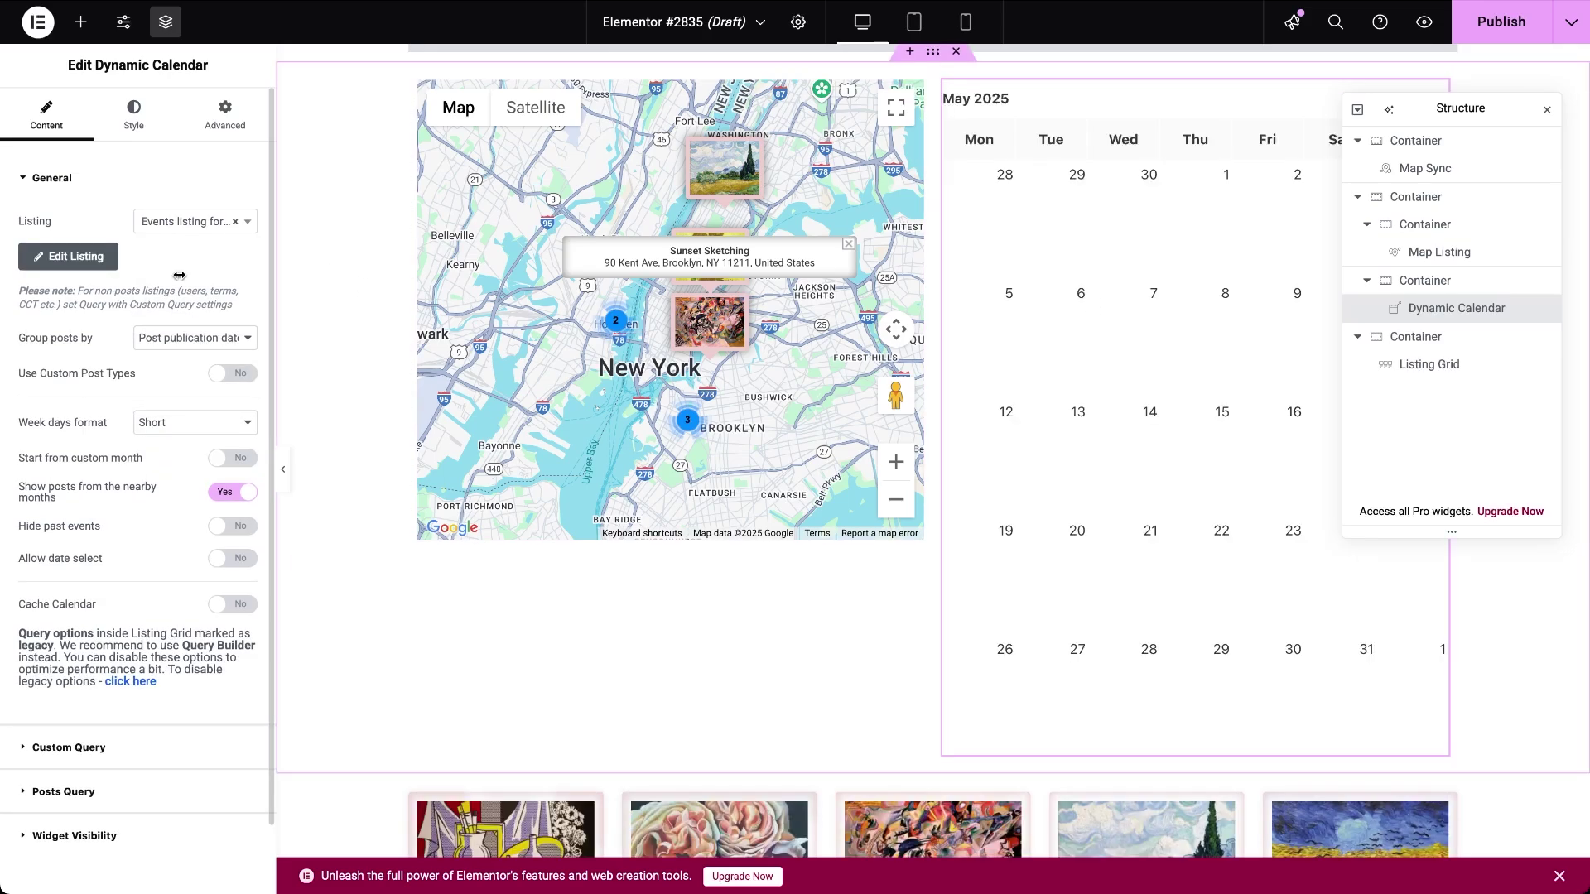
{"action": "left_click", "coordinate": [249, 339]}
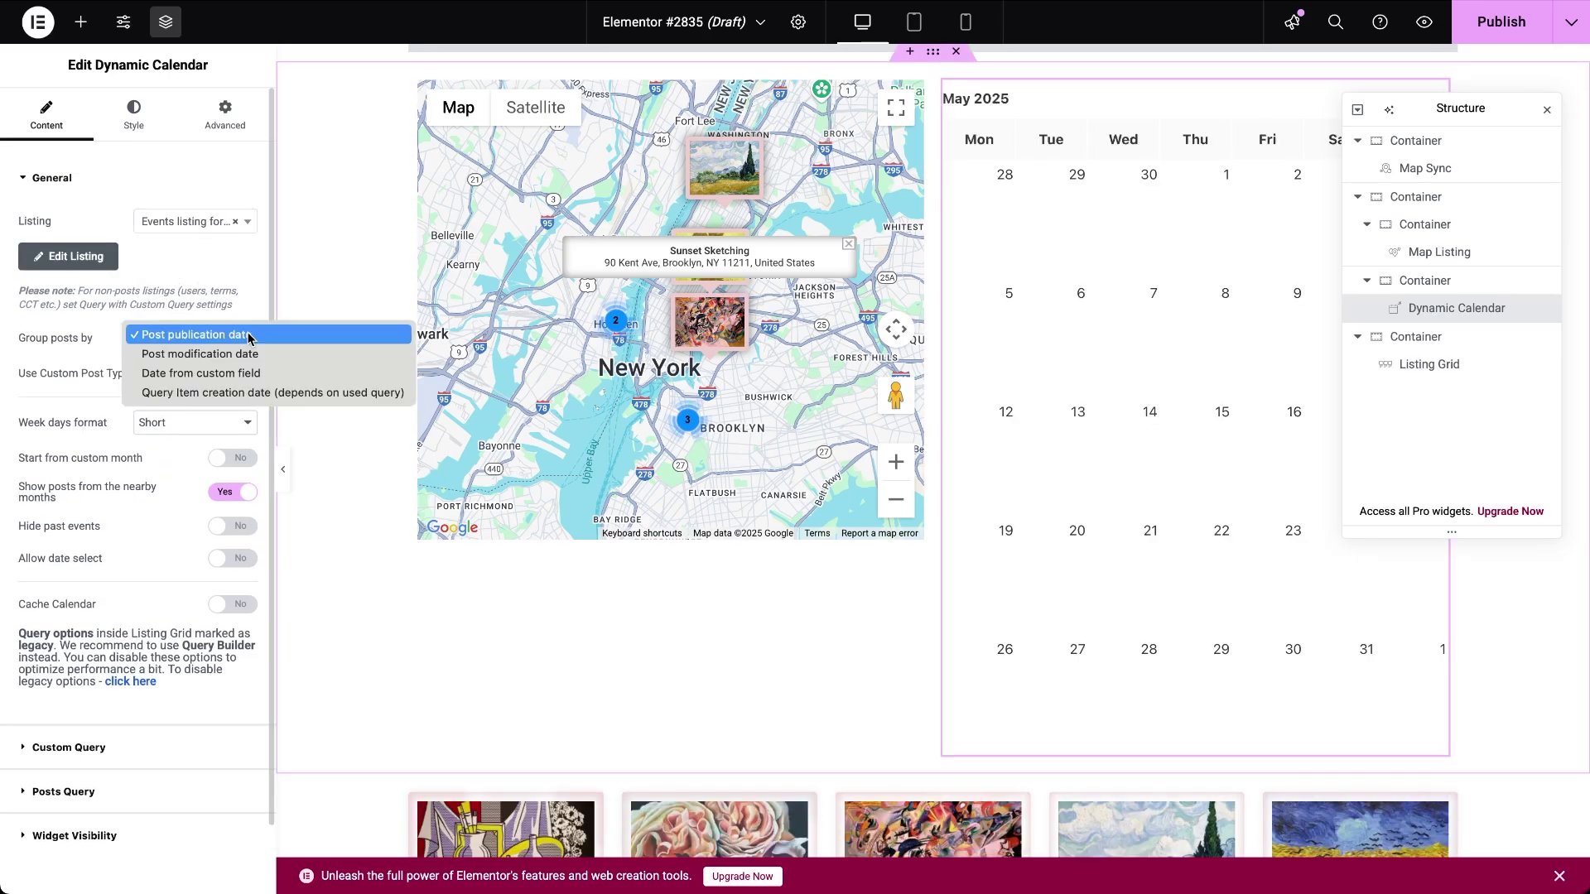
{"action": "left_click", "coordinate": [232, 377]}
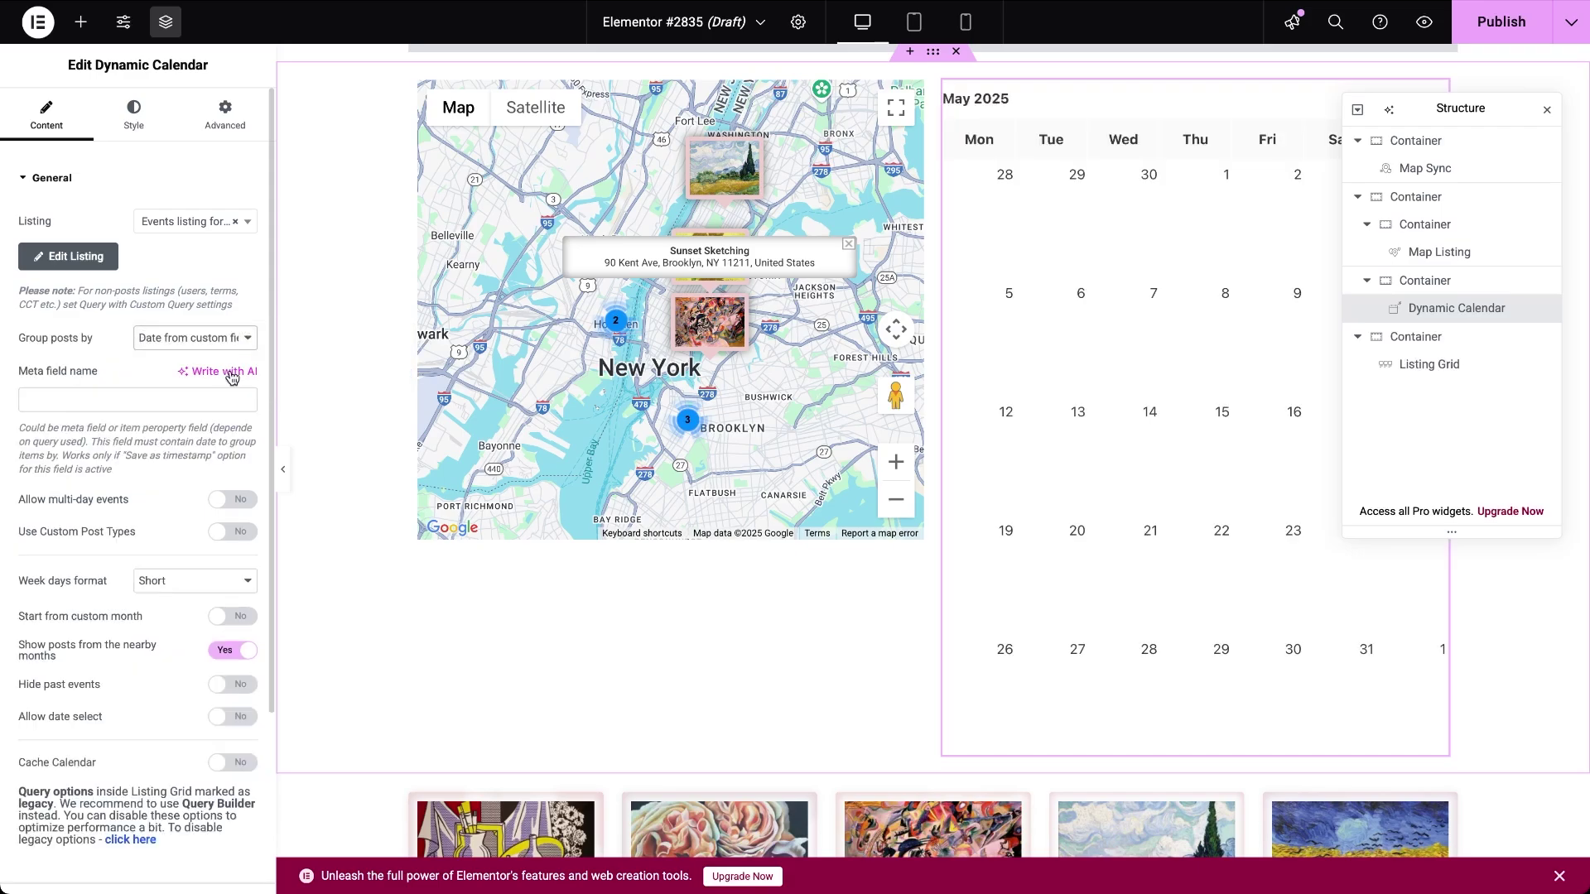
{"action": "left_click", "coordinate": [198, 396]}
{"action": "type", "text": "date"}
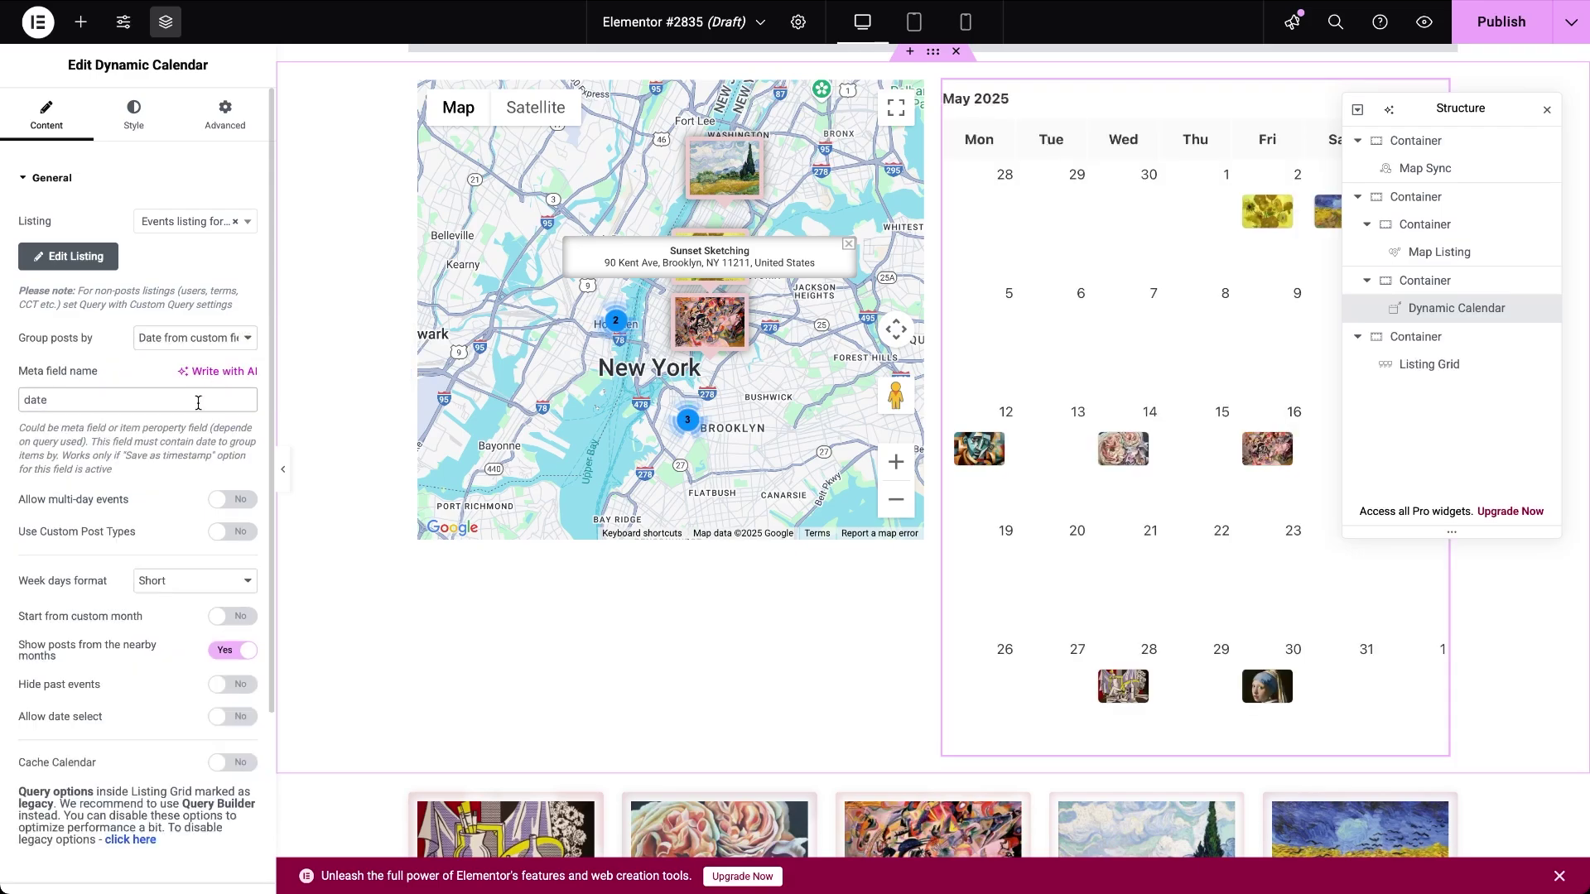
{"action": "left_click", "coordinate": [174, 441]}
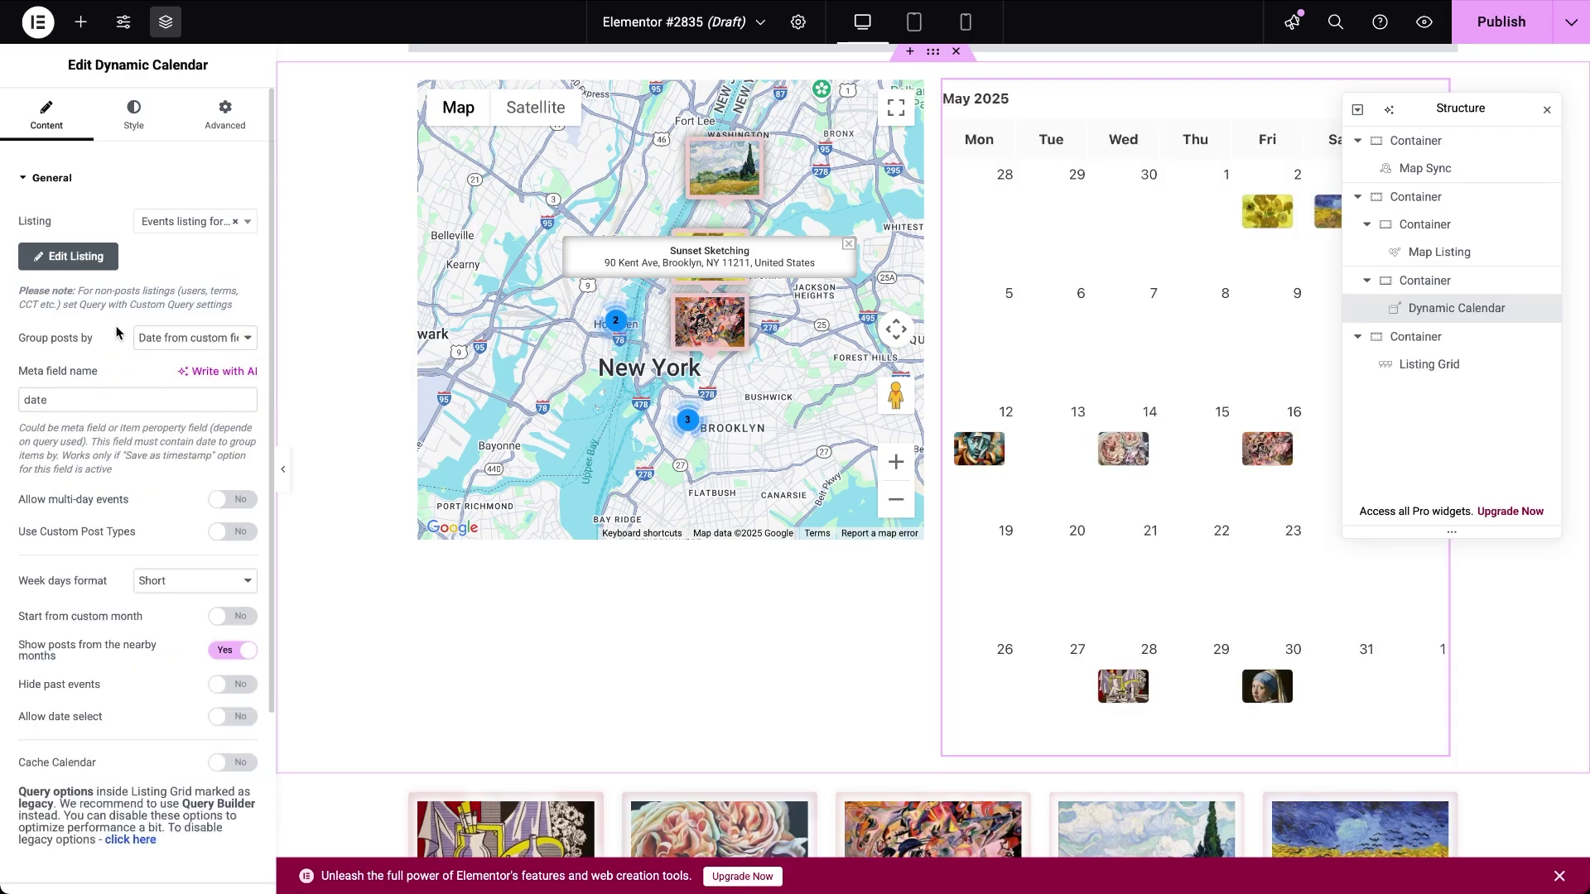
Enable Use Custom Query on the calendar and choose Sync query as its source.
{"action": "left_click", "coordinate": [25, 179]}
{"action": "left_click", "coordinate": [25, 223]}
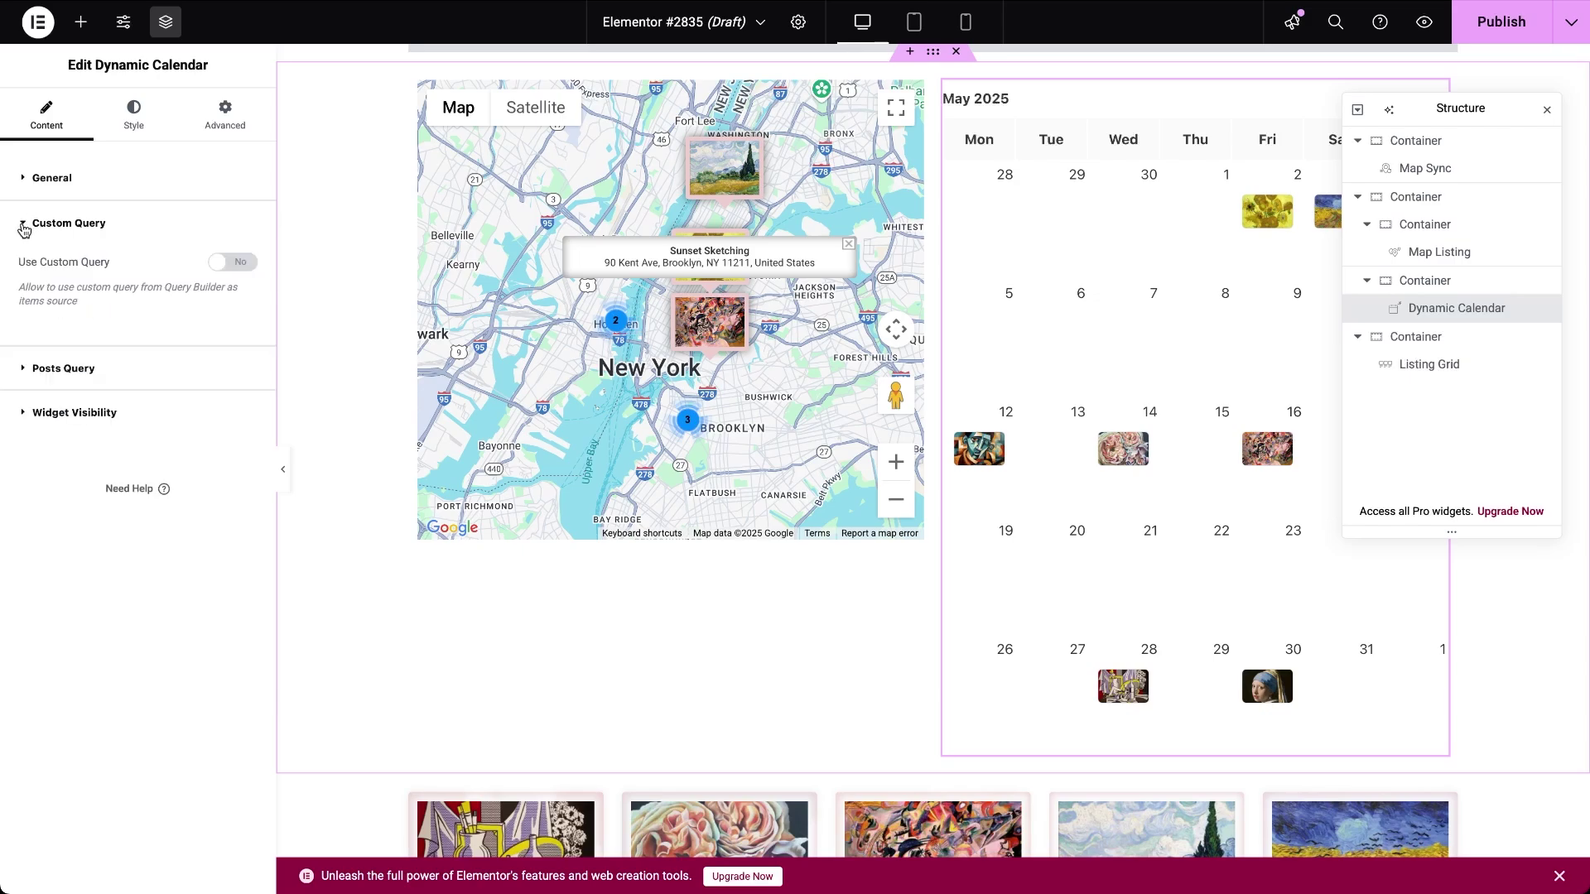
{"action": "left_click", "coordinate": [217, 267]}
{"action": "left_click", "coordinate": [191, 336]}
{"action": "type", "text": "syn"}
{"action": "left_click", "coordinate": [168, 385]}
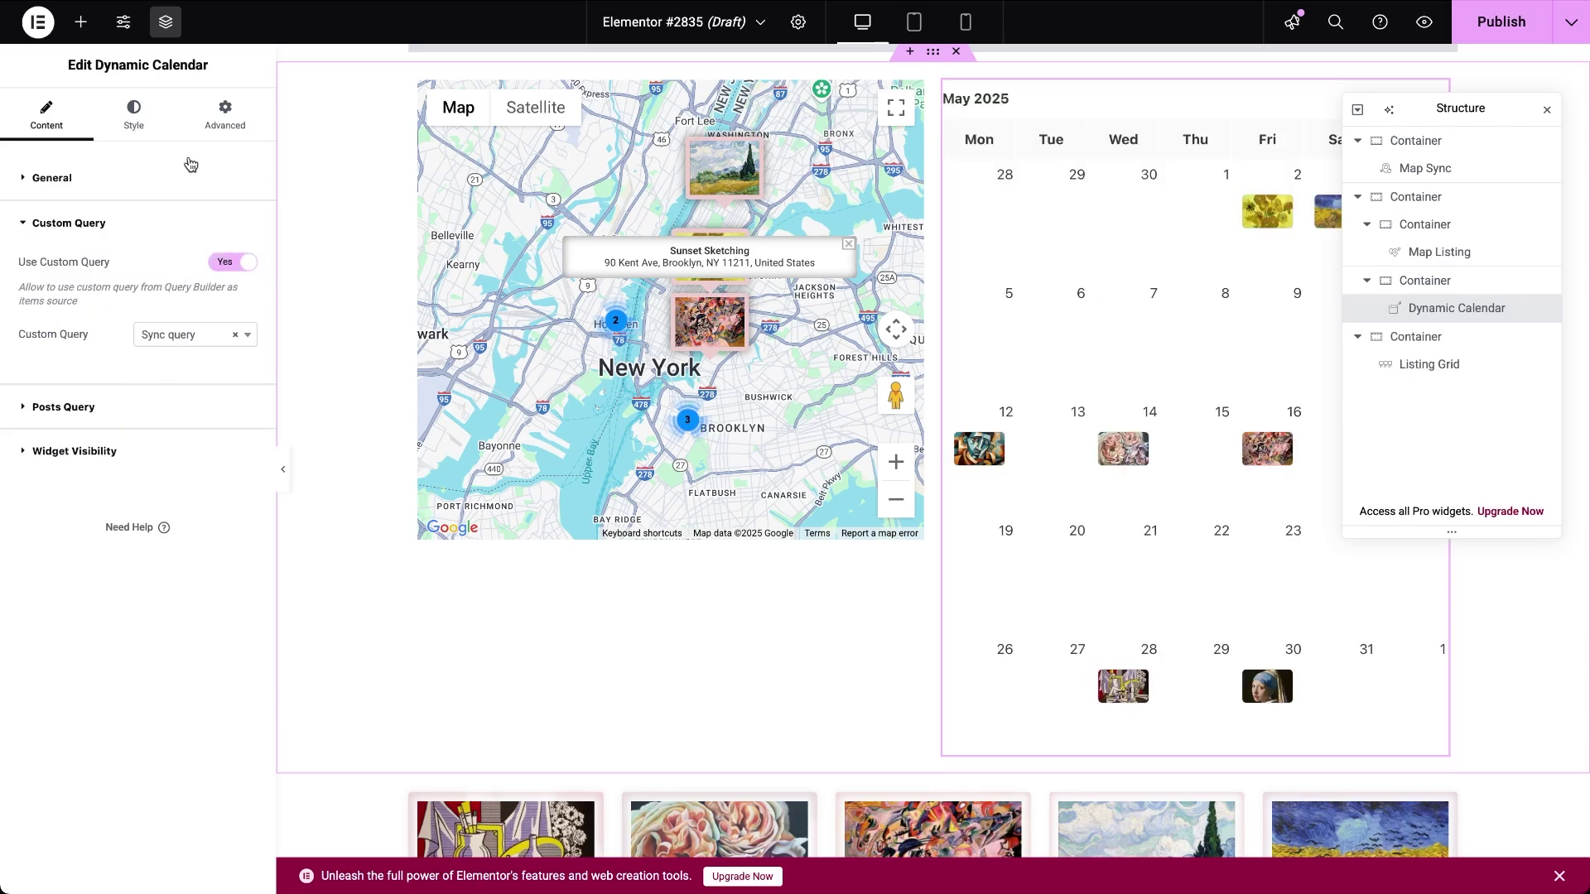
In Advanced, give the calendar CSS ID 'calendar' and set its size to Grow.
{"action": "left_click", "coordinate": [217, 123]}
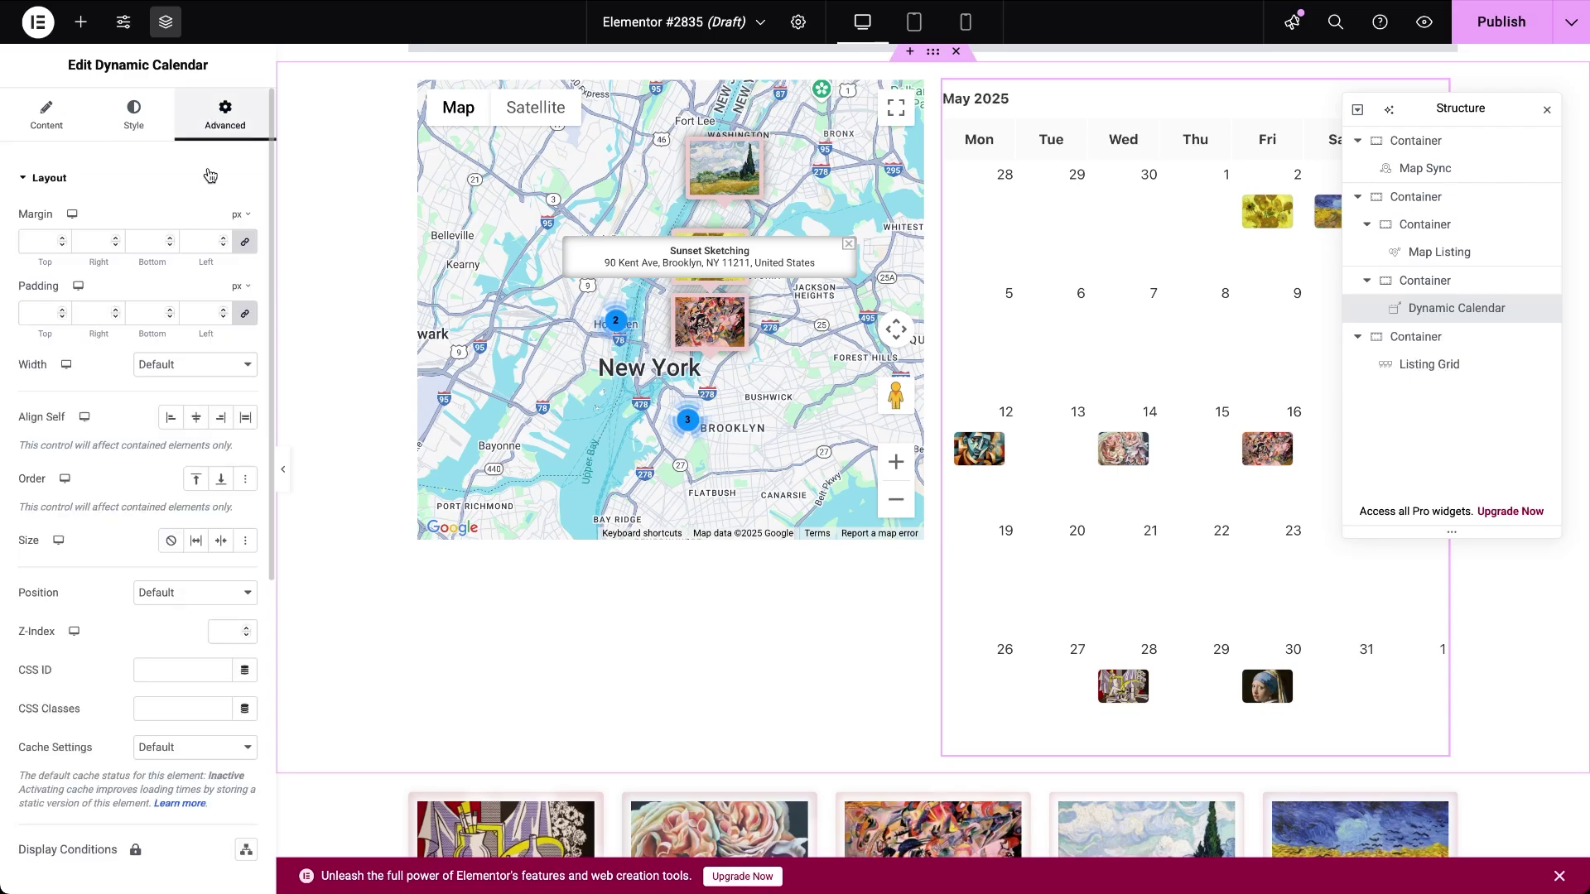
{"action": "left_click", "coordinate": [204, 680]}
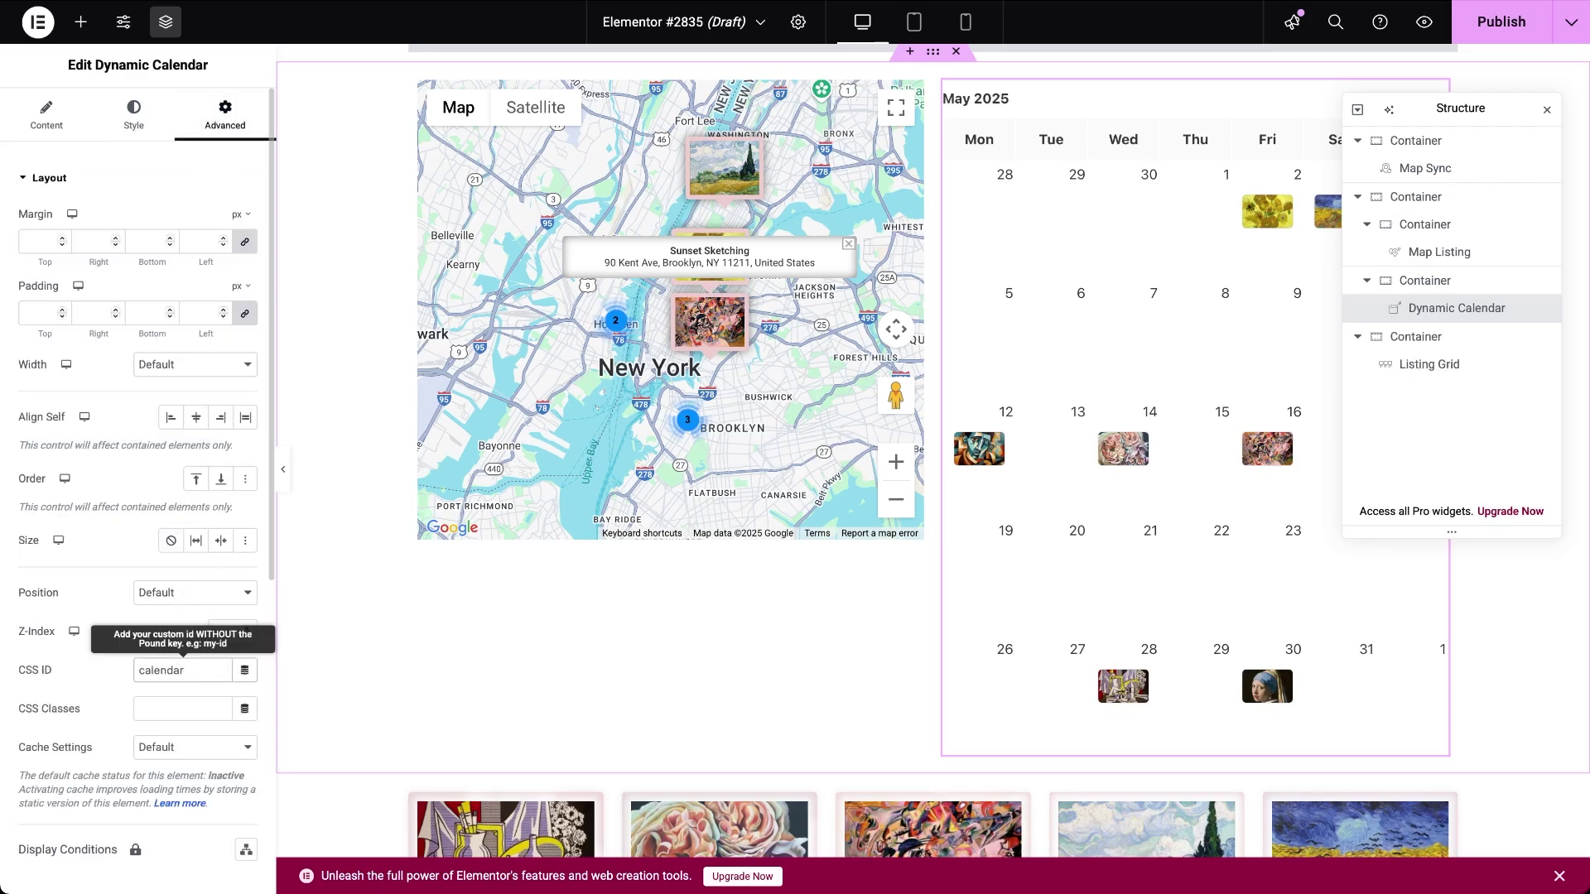
{"action": "left_click", "coordinate": [105, 677]}
{"action": "left_click", "coordinate": [194, 541]}
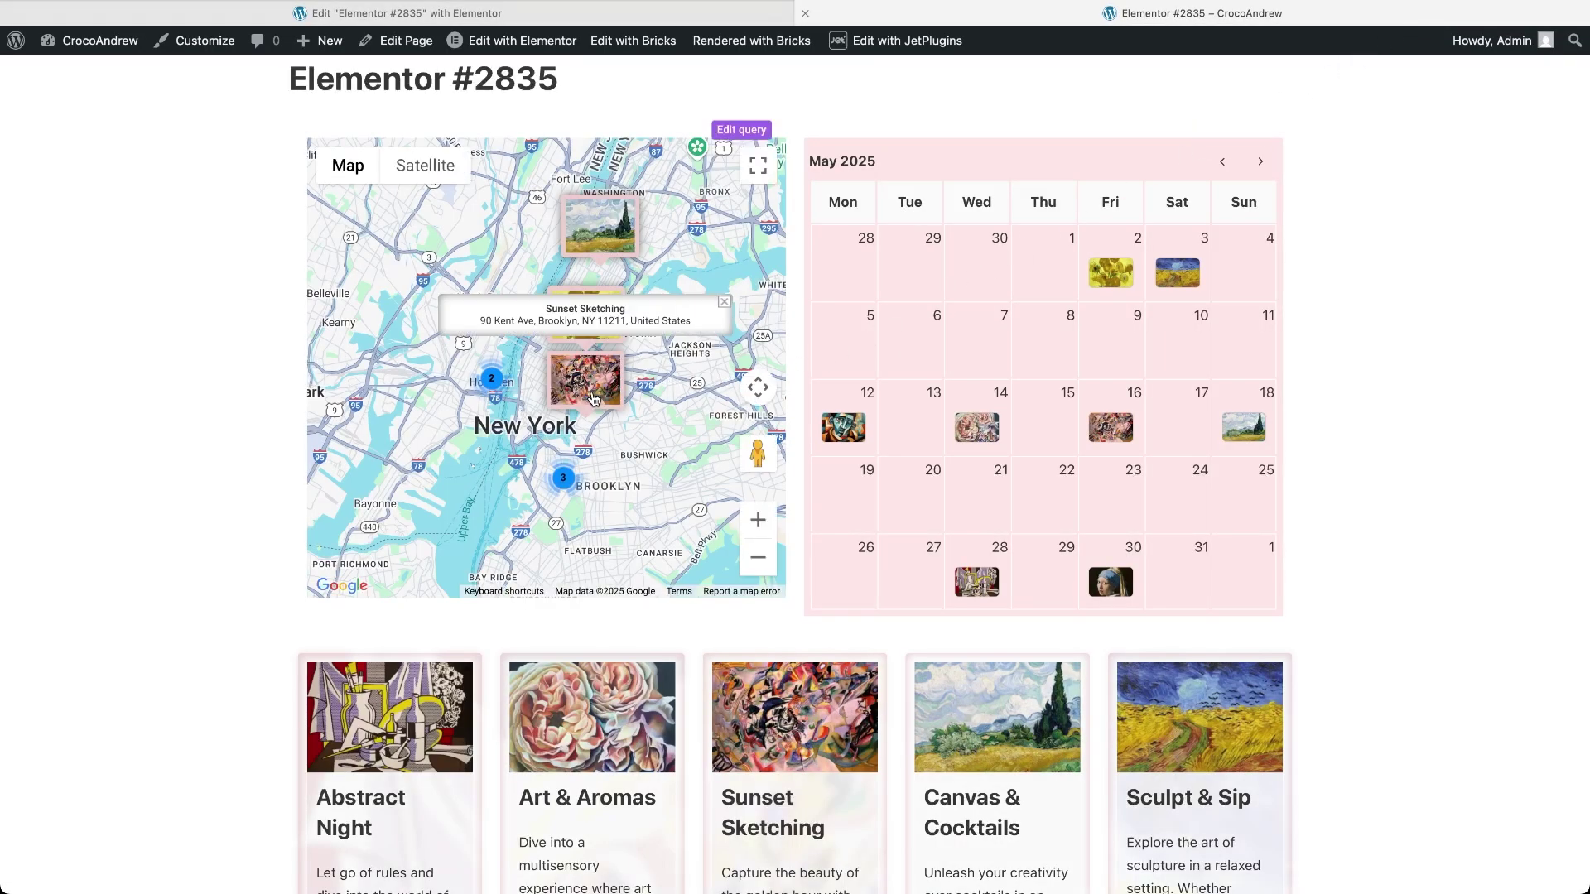
View the Canvas & Cocktails and Sunset Sketching marker details, close the popup, then browse the page.
{"action": "left_click", "coordinate": [604, 241]}
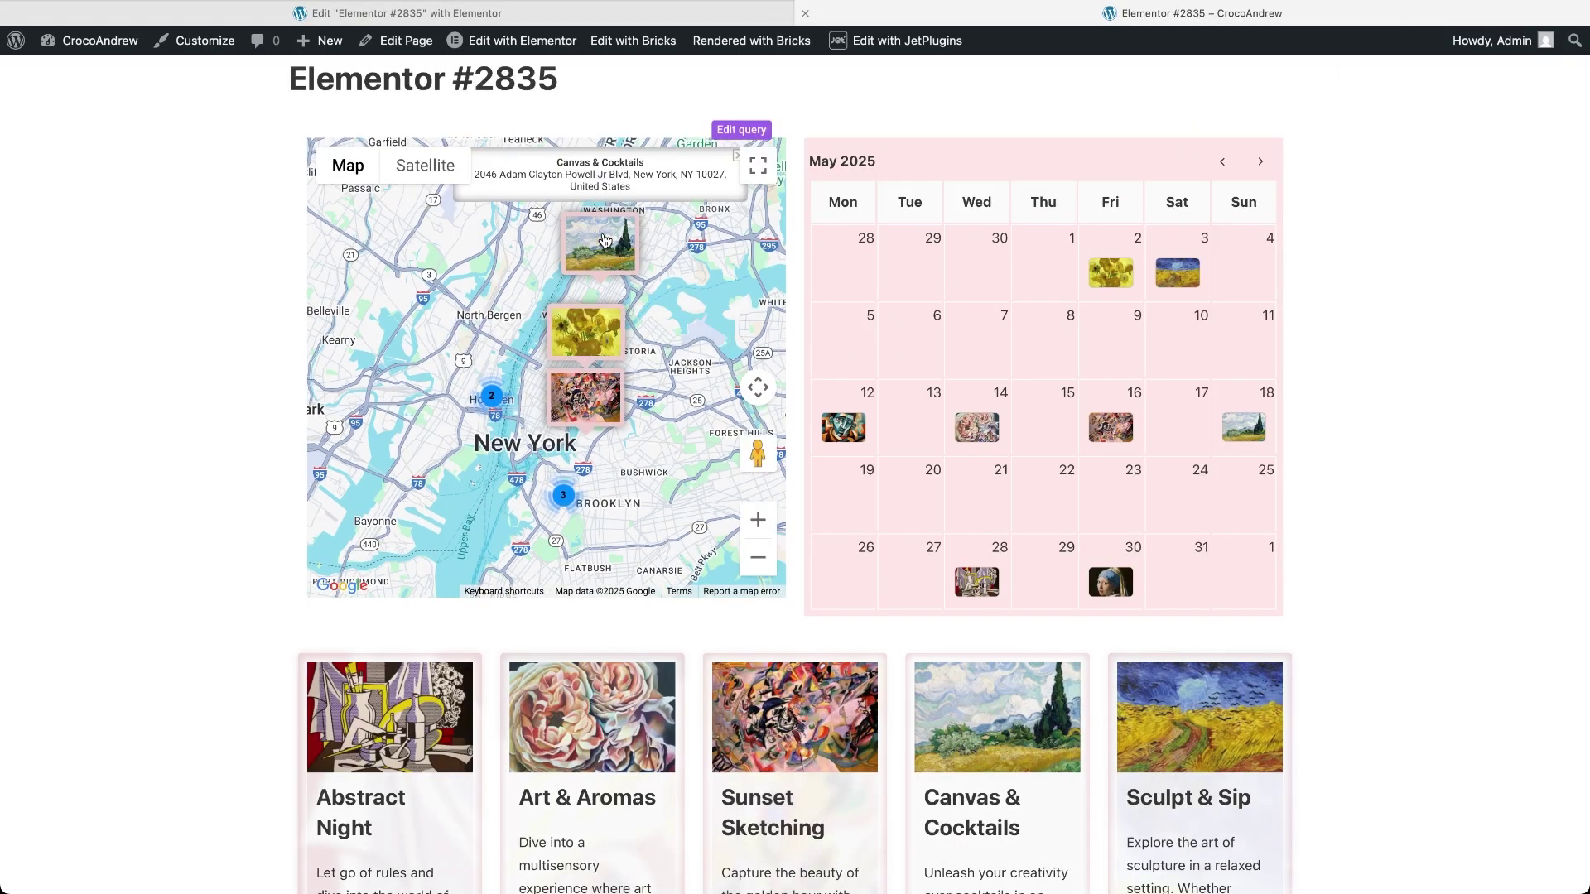
{"action": "left_click", "coordinate": [613, 403]}
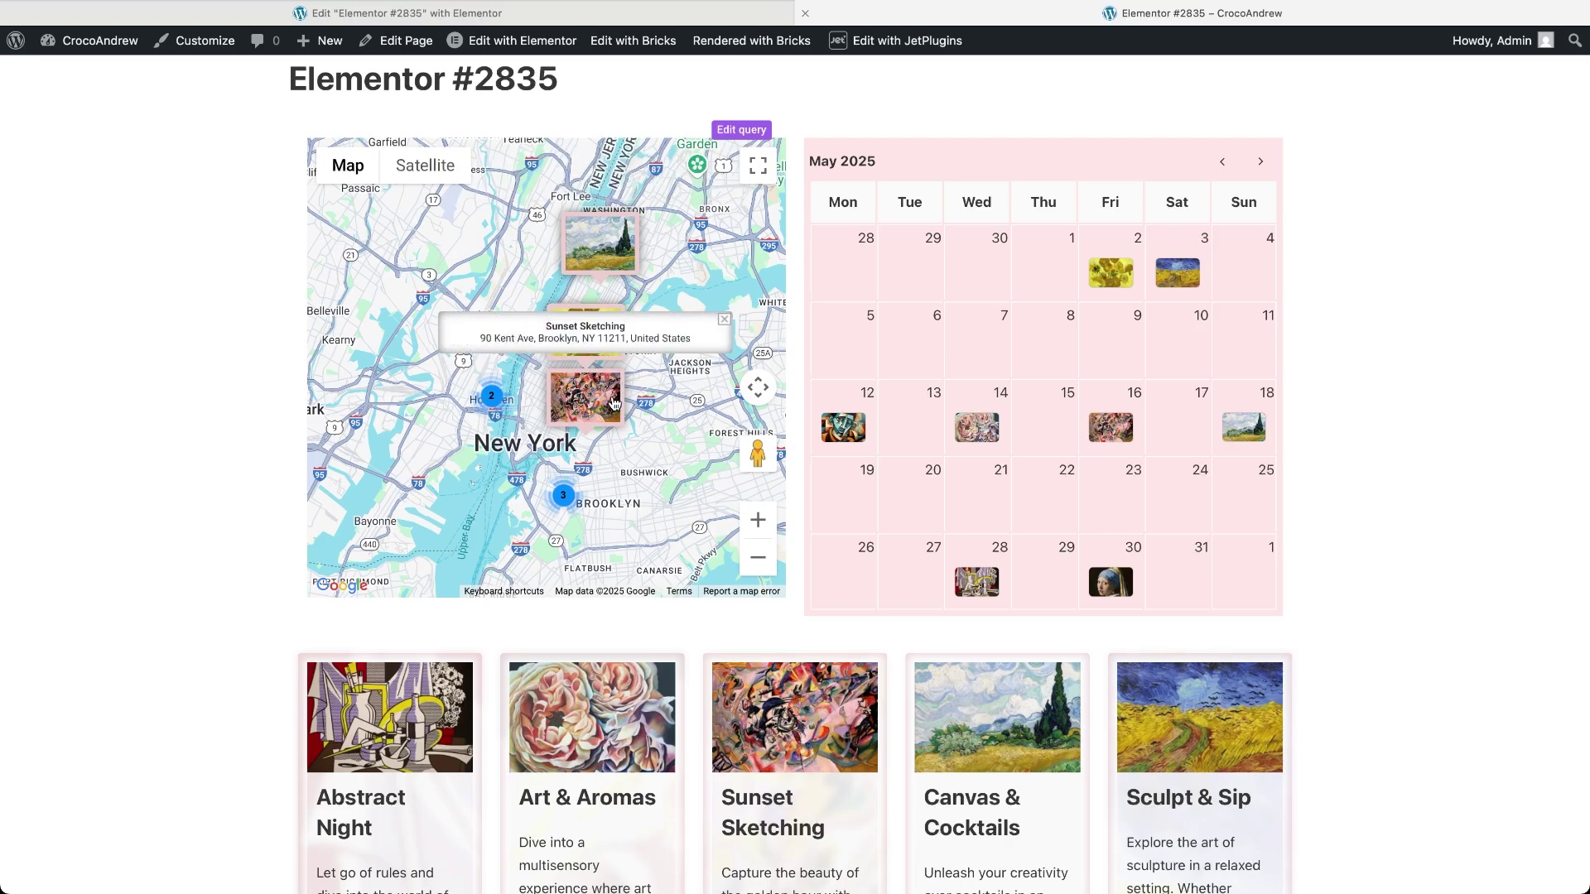
{"action": "left_click", "coordinate": [725, 320]}
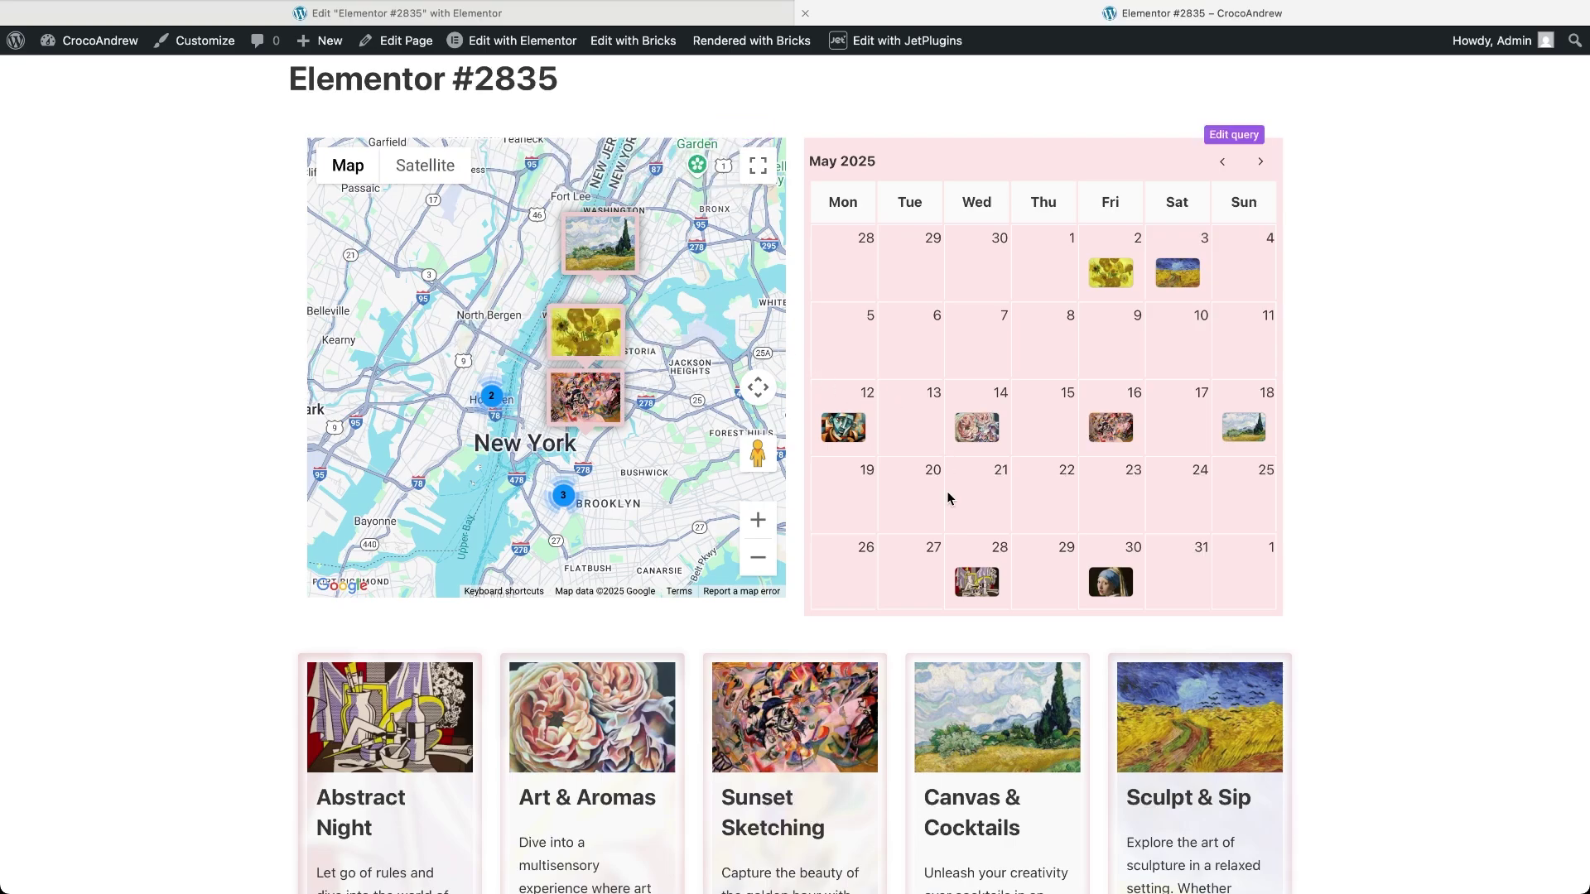
{"action": "scroll", "coordinate": [948, 498], "scroll_direction": "down", "scroll_amount": 6}
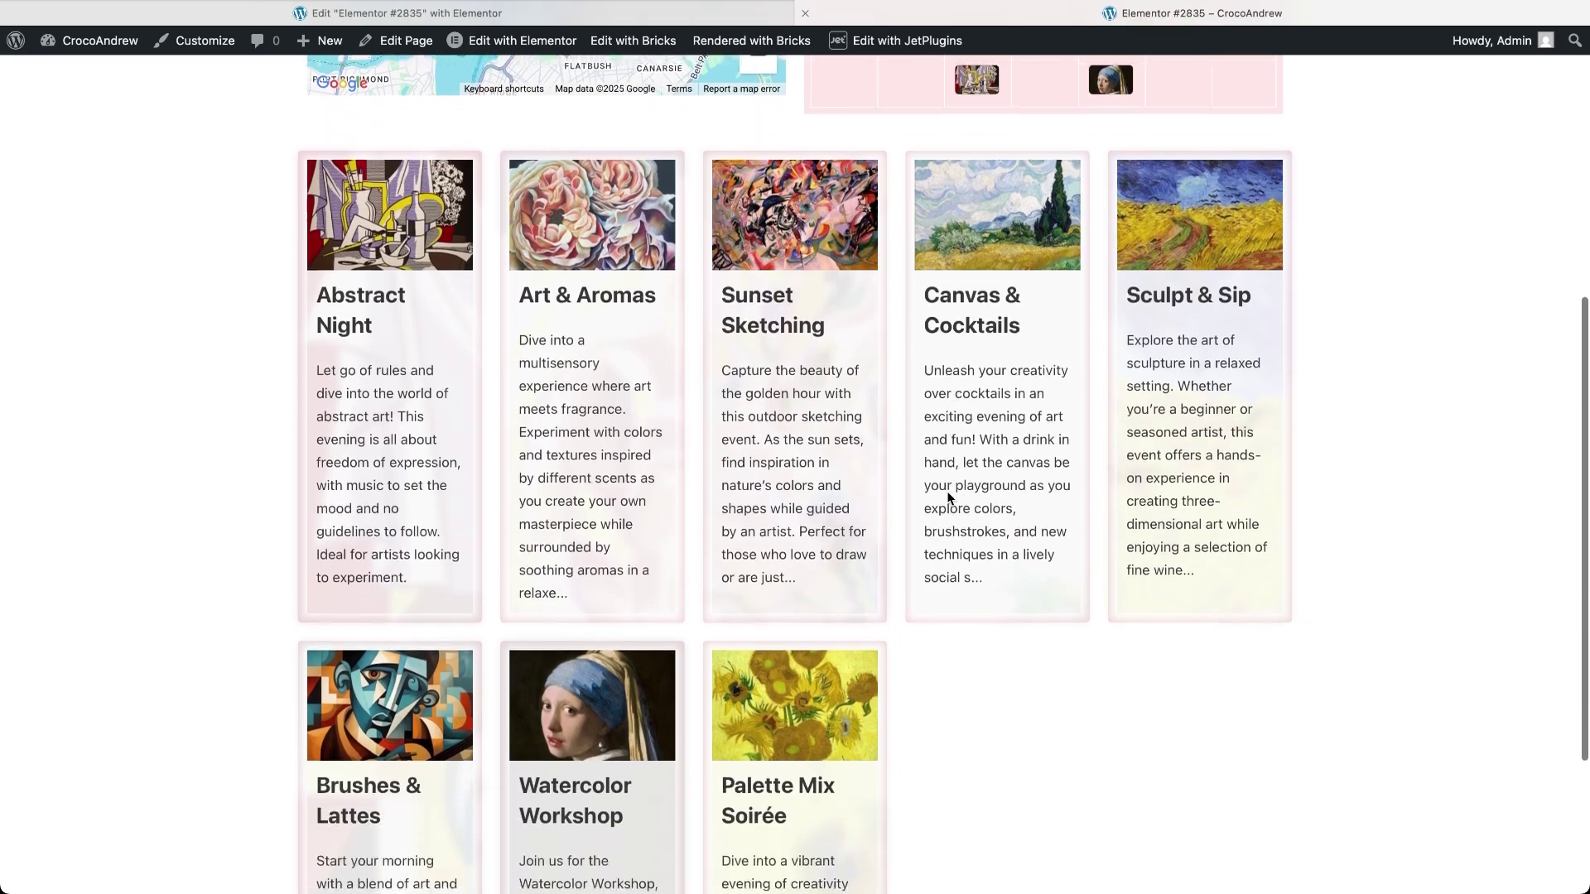
{"action": "scroll", "coordinate": [948, 497], "scroll_direction": "down", "scroll_amount": 4}
{"action": "scroll", "coordinate": [948, 497], "scroll_direction": "up", "scroll_amount": 9}
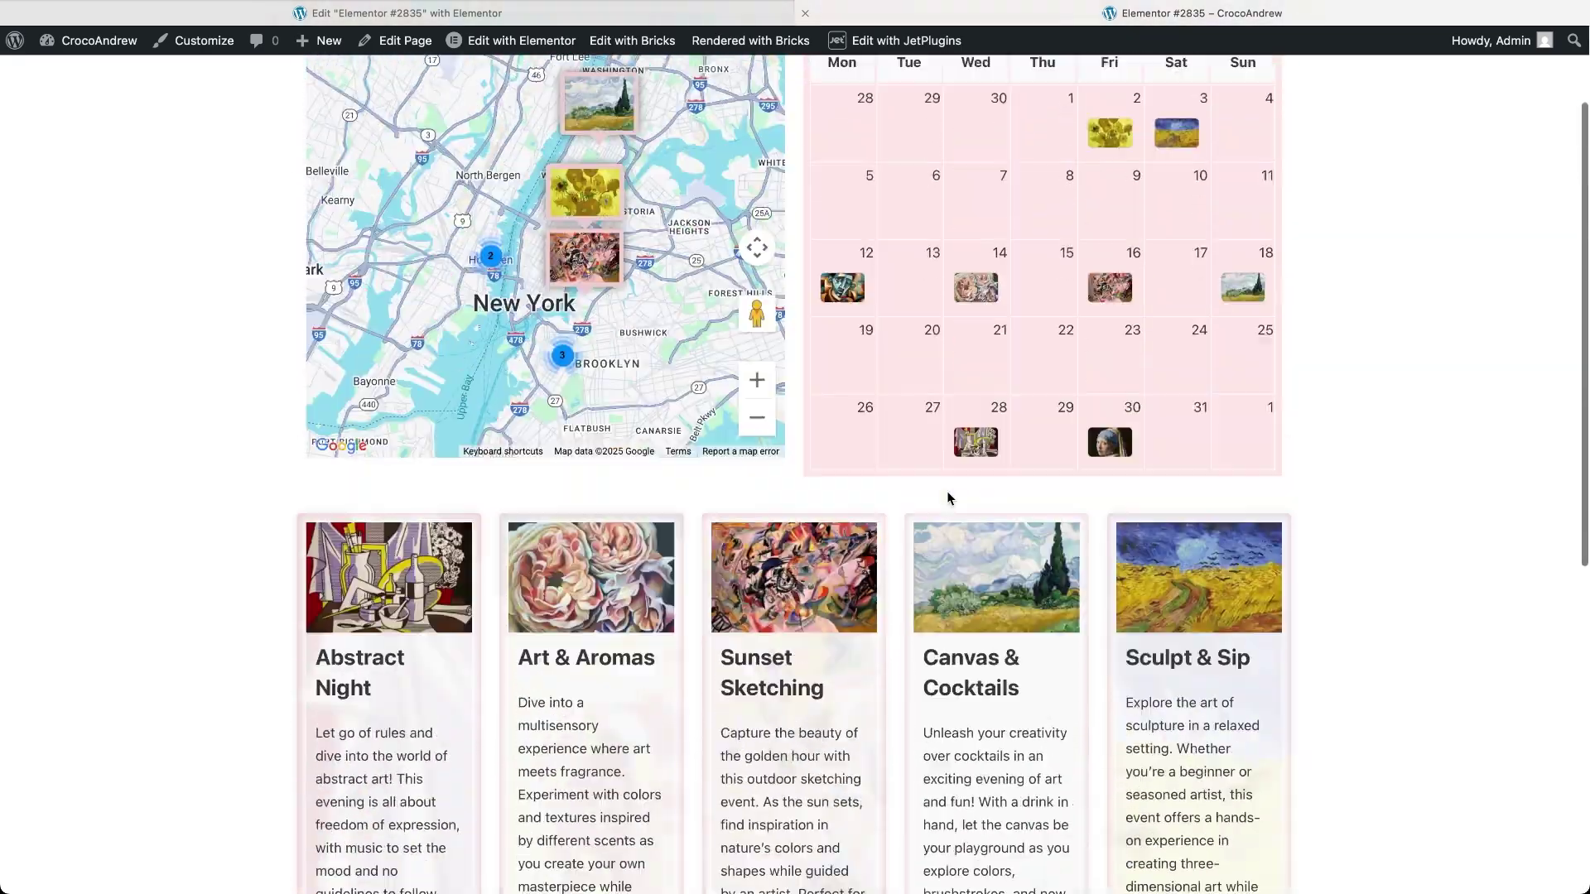
{"action": "scroll", "coordinate": [948, 497], "scroll_direction": "up", "scroll_amount": 1}
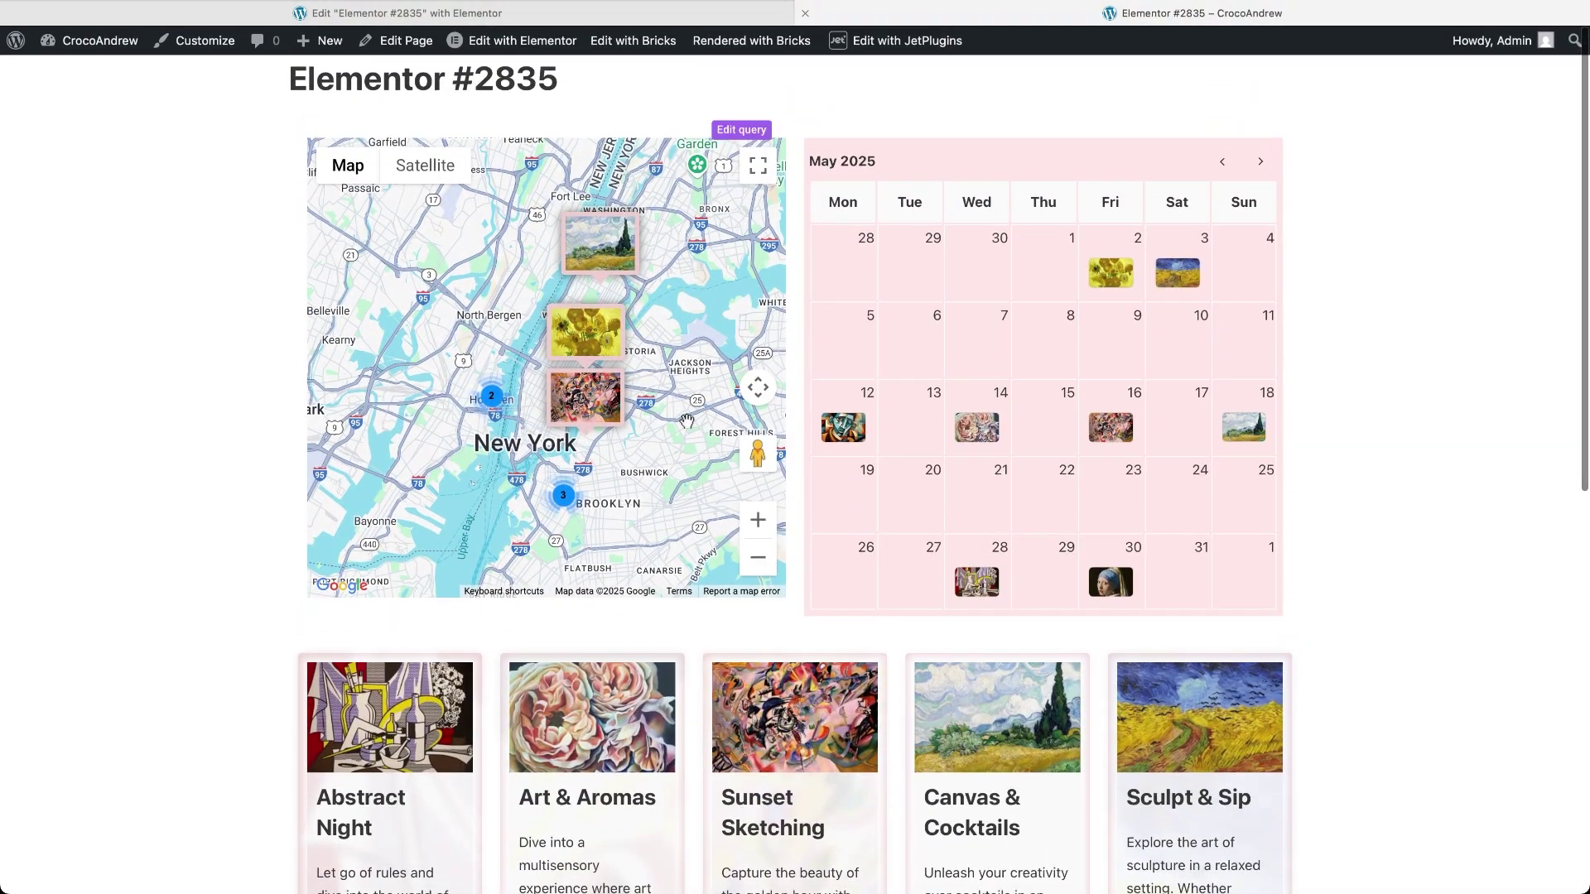
Pan the map south to Brooklyn, zoom into its cluster and view Brushes & Lattes.
{"action": "left_click_drag", "start_coordinate": [687, 421], "coordinate": [674, 265]}
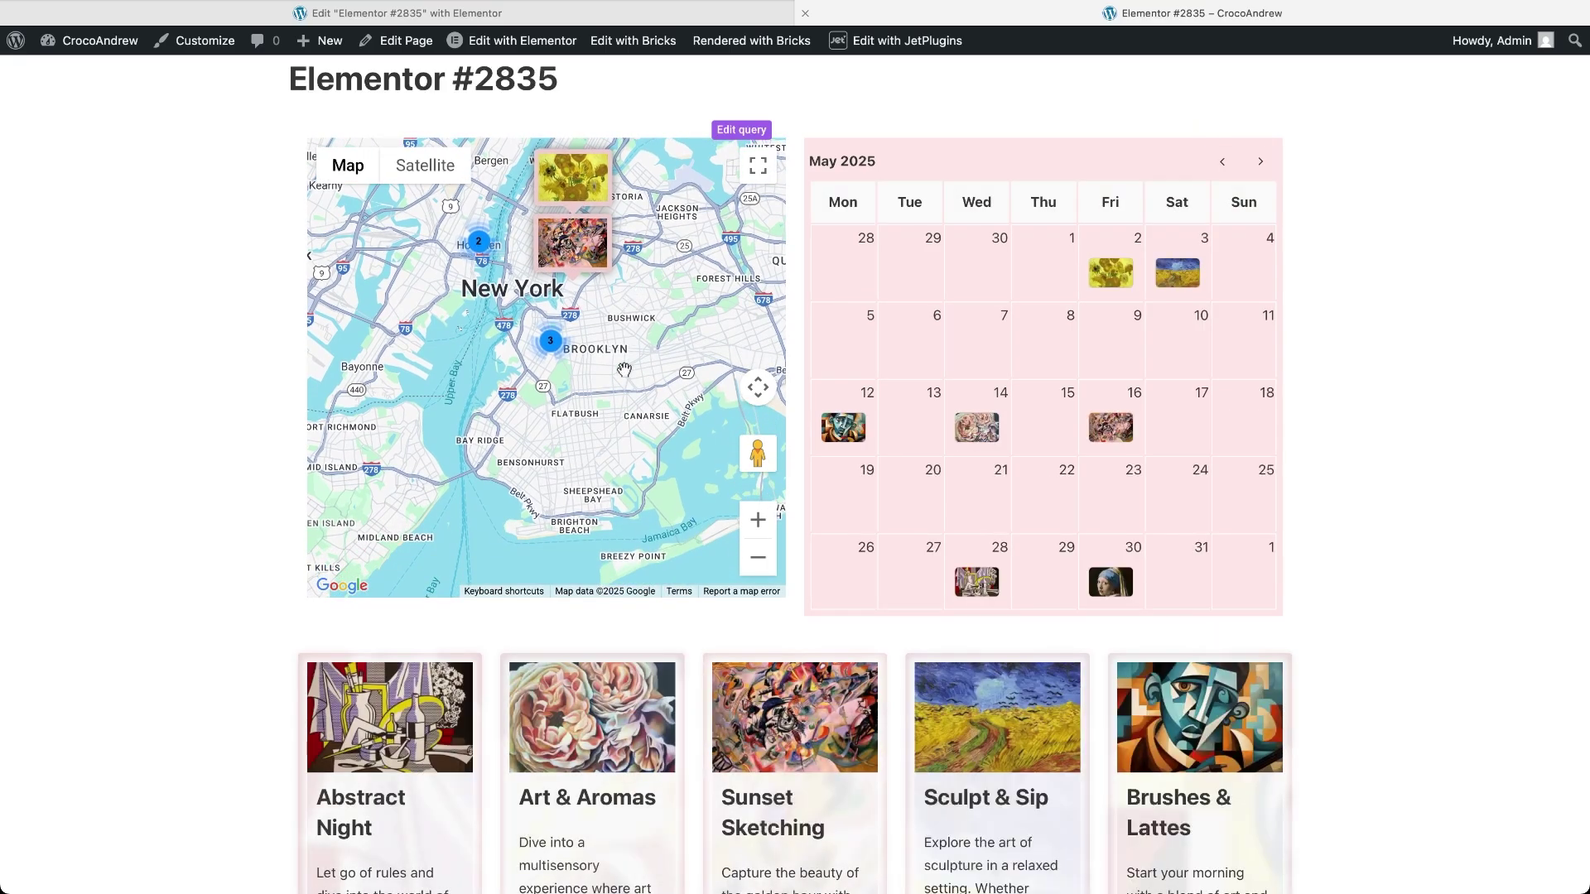
{"action": "left_click_drag", "start_coordinate": [623, 396], "coordinate": [645, 245]}
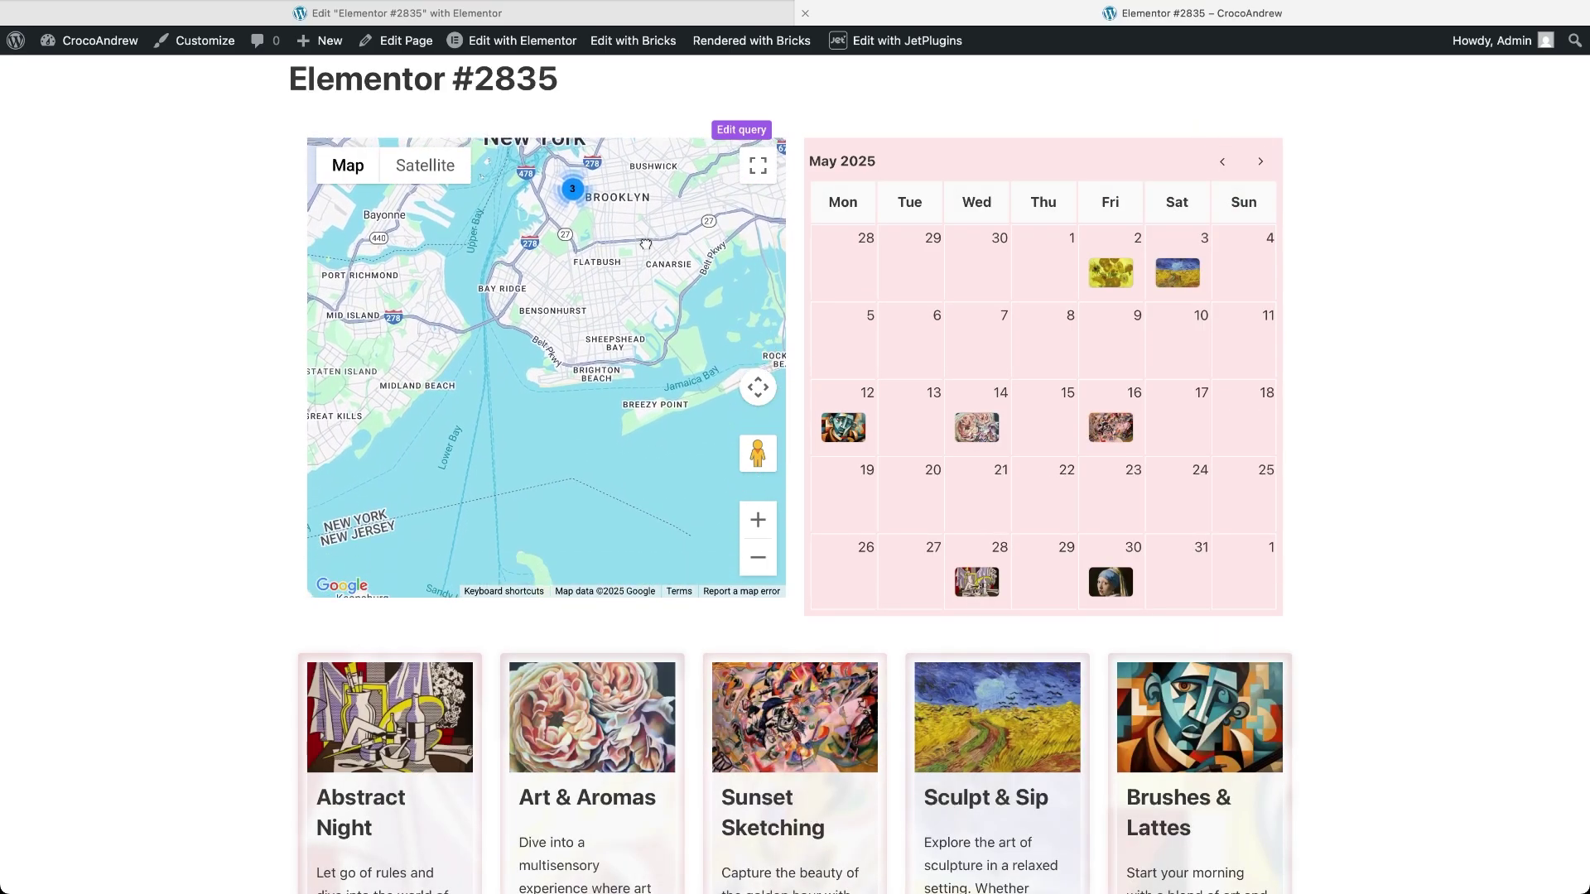
{"action": "left_click", "coordinate": [575, 195]}
{"action": "left_click", "coordinate": [670, 392]}
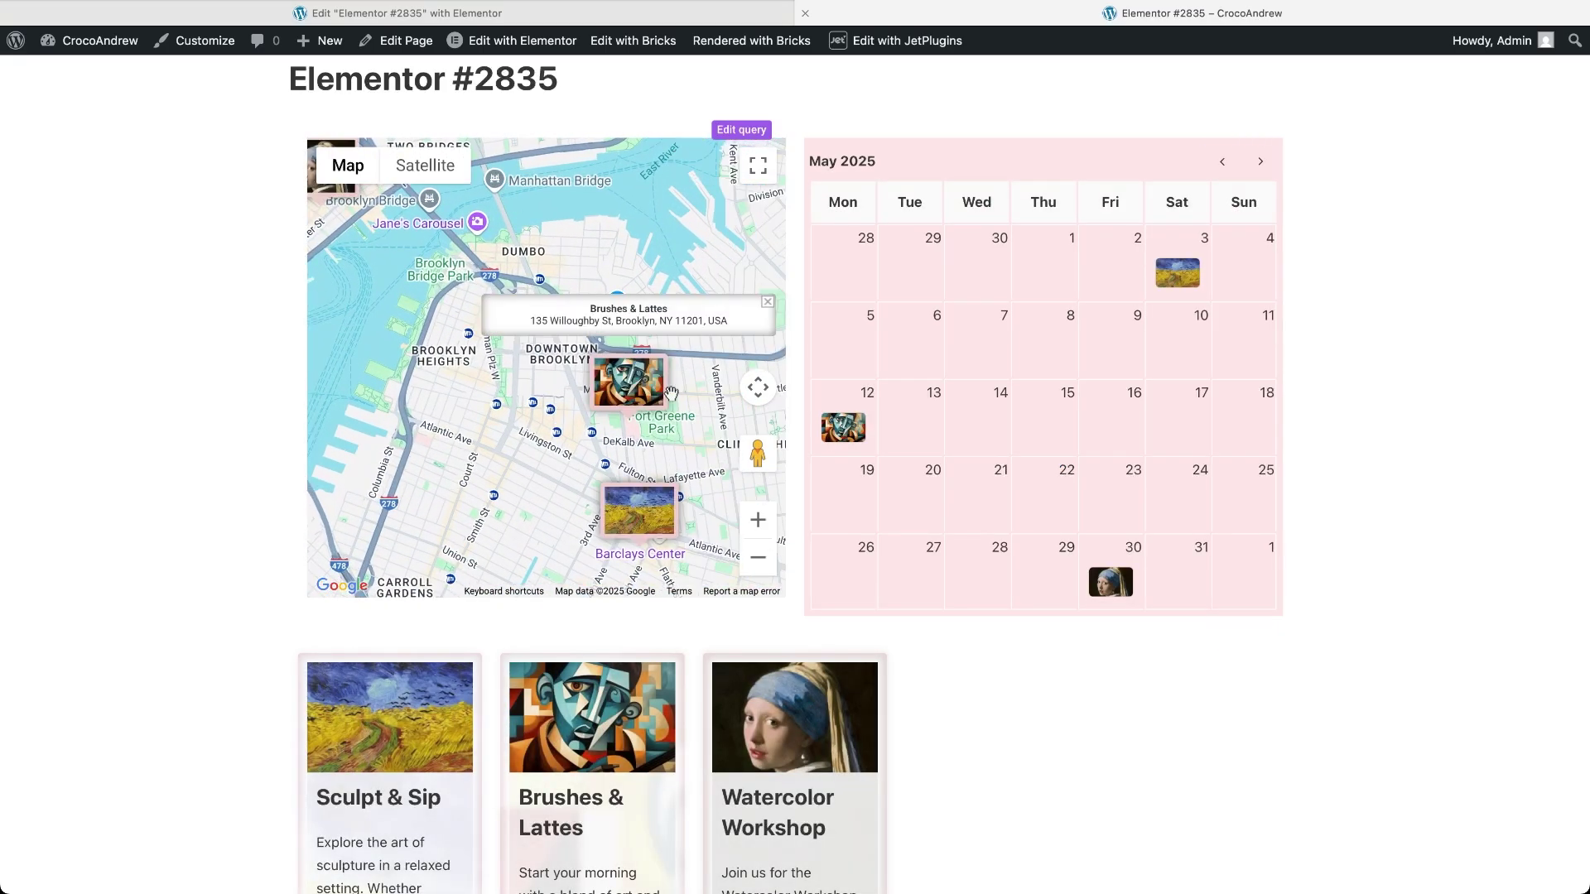
Pan across Lower Manhattan, Greenpoint, East Village and West Village, then zoom out a level.
{"action": "left_click_drag", "start_coordinate": [532, 194], "coordinate": [393, 297]}
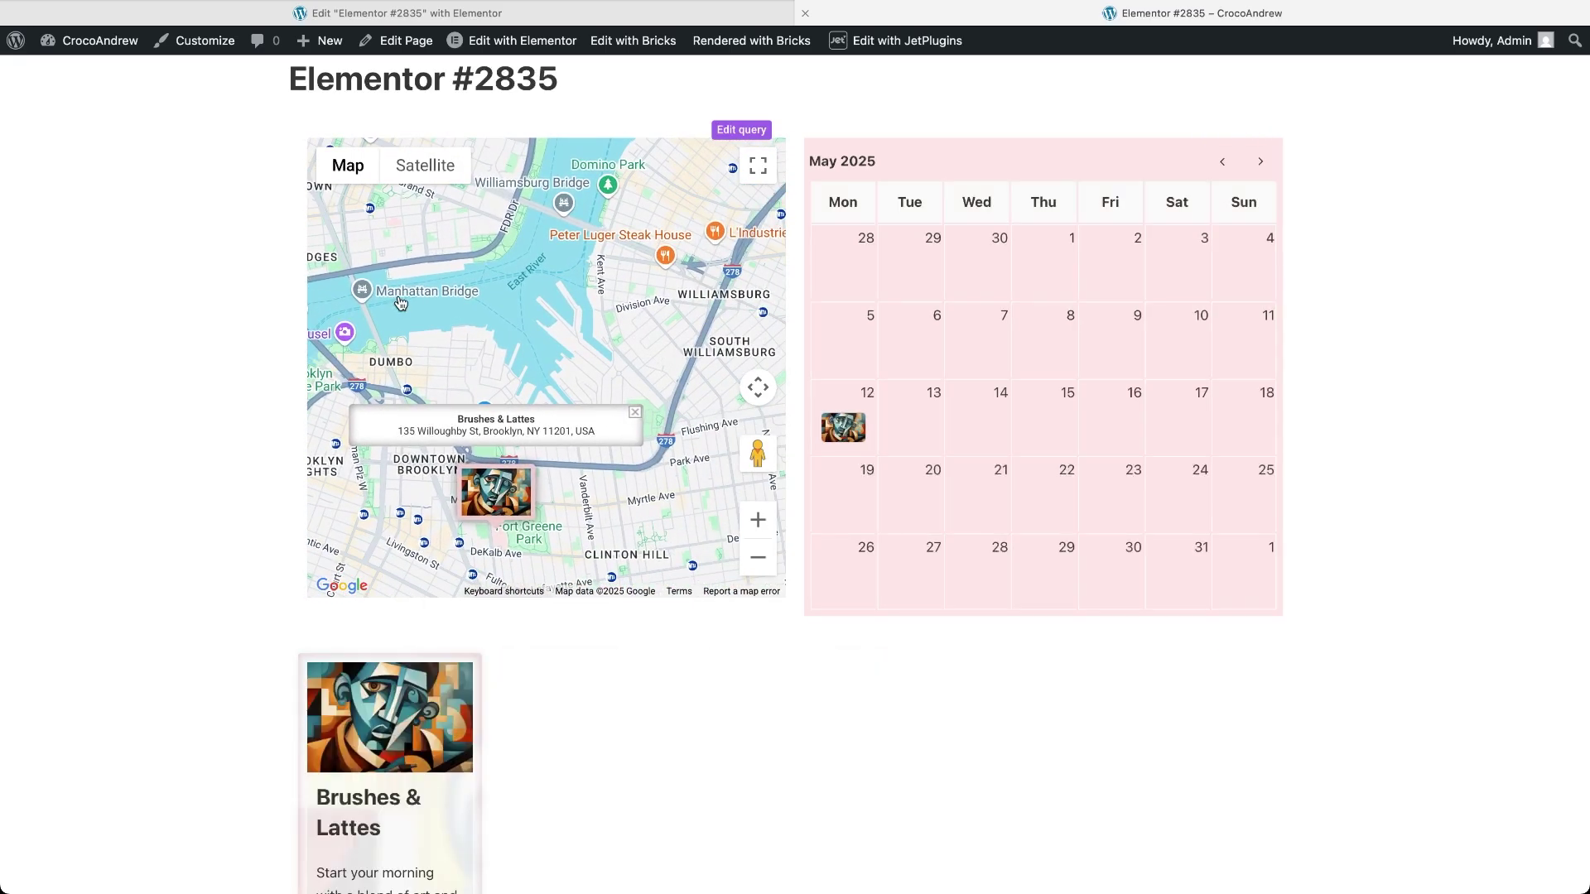
{"action": "mouse_move", "coordinate": [584, 286]}
{"action": "left_mouse_down"}
{"action": "mouse_move", "coordinate": [596, 506]}
{"action": "mouse_move", "coordinate": [616, 506]}
{"action": "mouse_move", "coordinate": [496, 481]}
{"action": "left_mouse_up"}
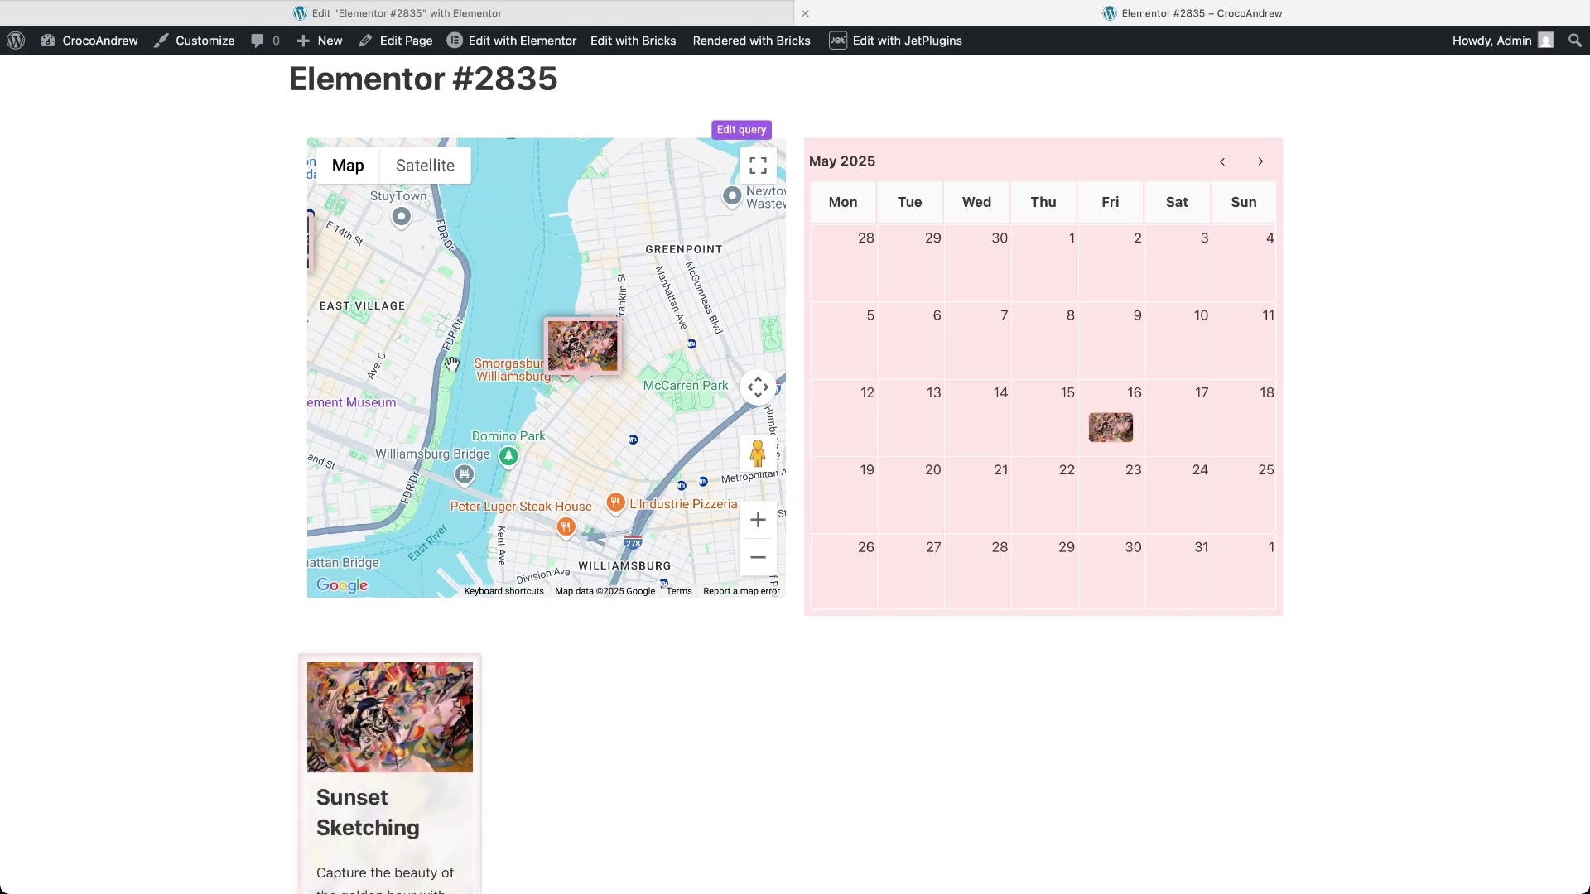
{"action": "left_click_drag", "start_coordinate": [454, 367], "coordinate": [692, 428]}
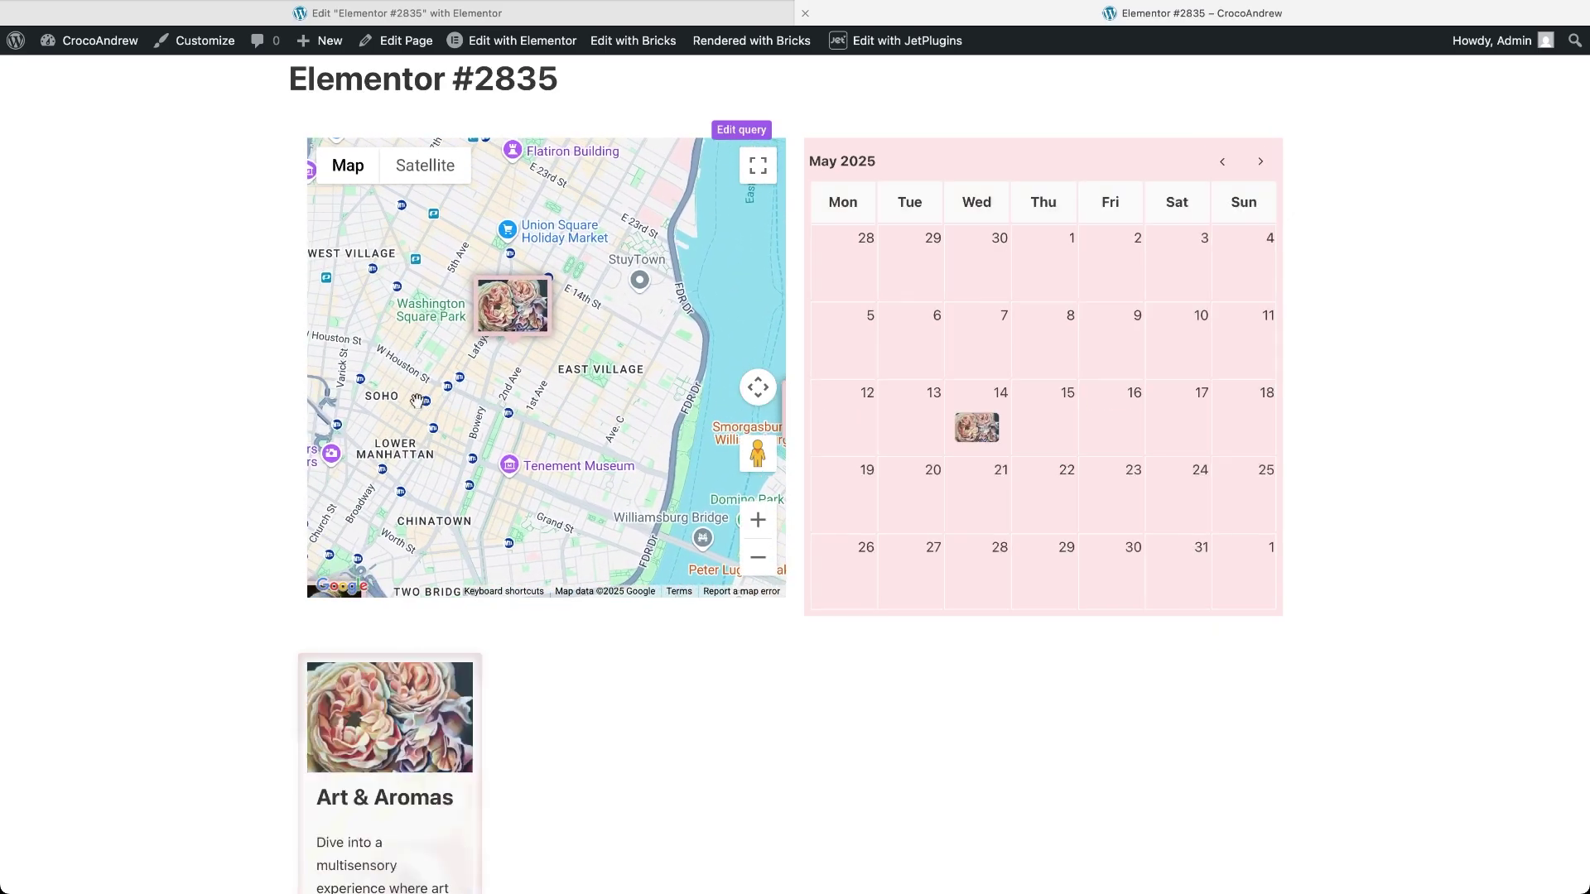
{"action": "left_click_drag", "start_coordinate": [414, 401], "coordinate": [563, 456]}
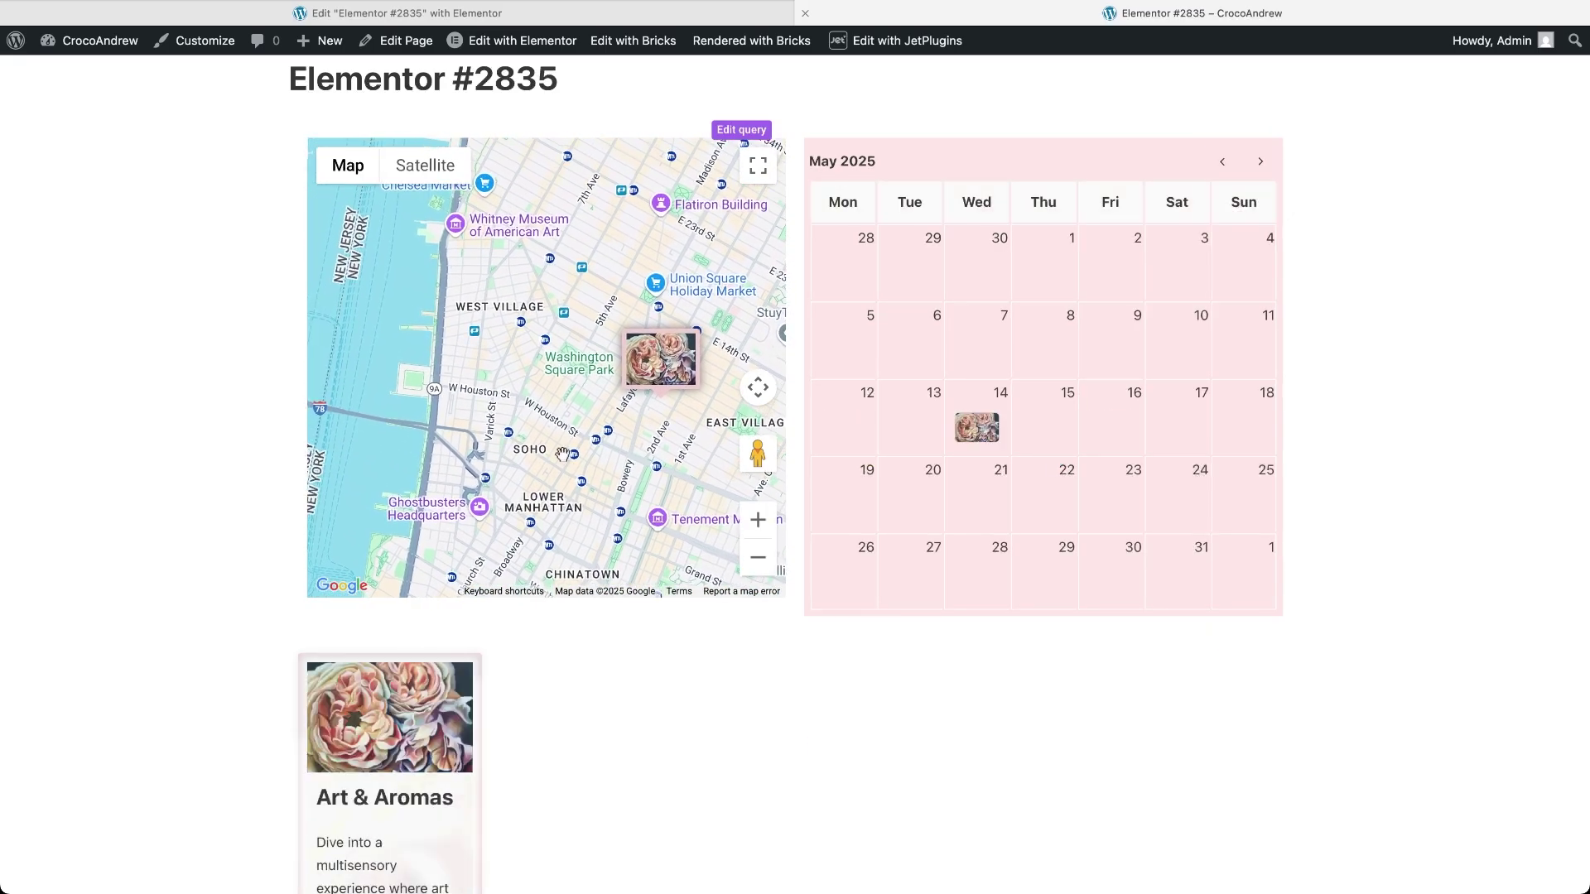
{"action": "left_click", "coordinate": [758, 567]}
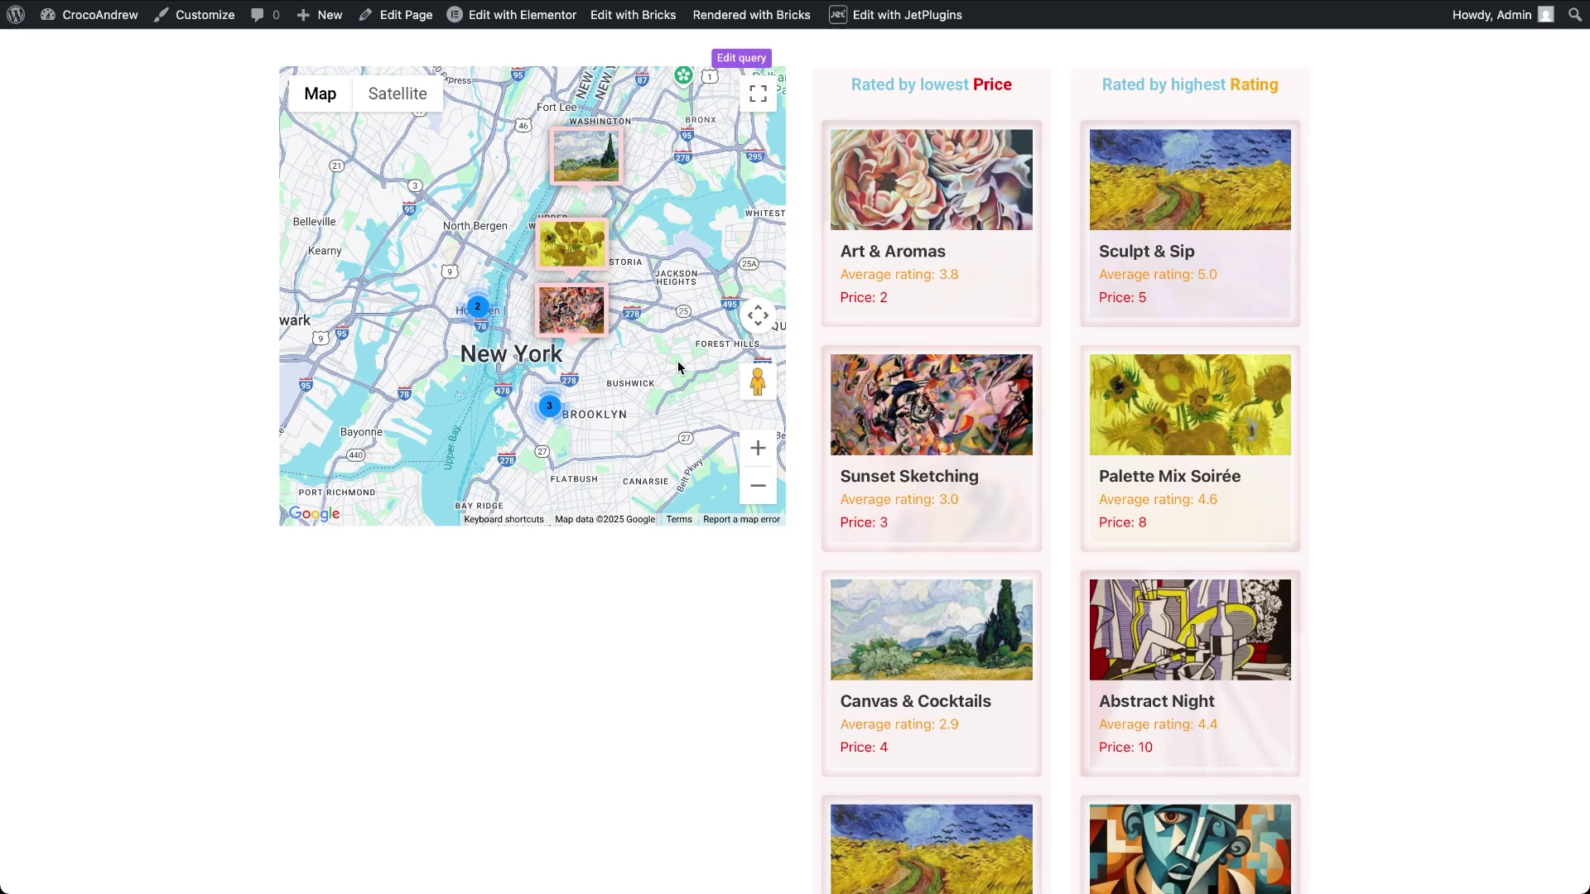
Zoom into the lower Manhattan cluster, zoom out, and pan over Manhattan to refilter both lists.
{"action": "left_click", "coordinate": [476, 308]}
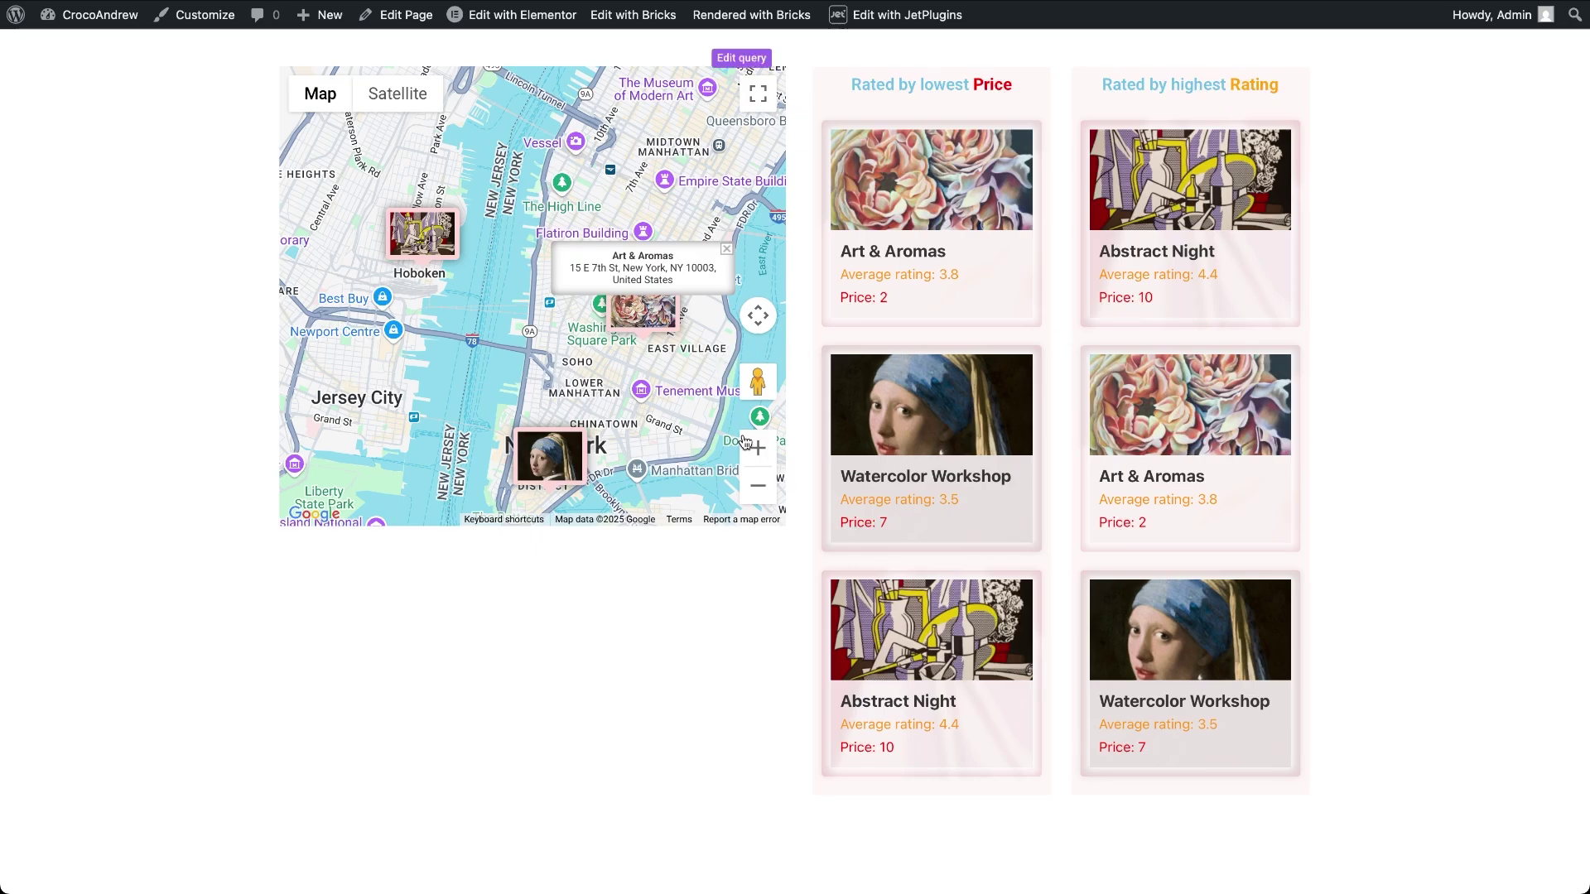
{"action": "left_click", "coordinate": [757, 488]}
{"action": "left_click_drag", "start_coordinate": [671, 327], "coordinate": [623, 519]}
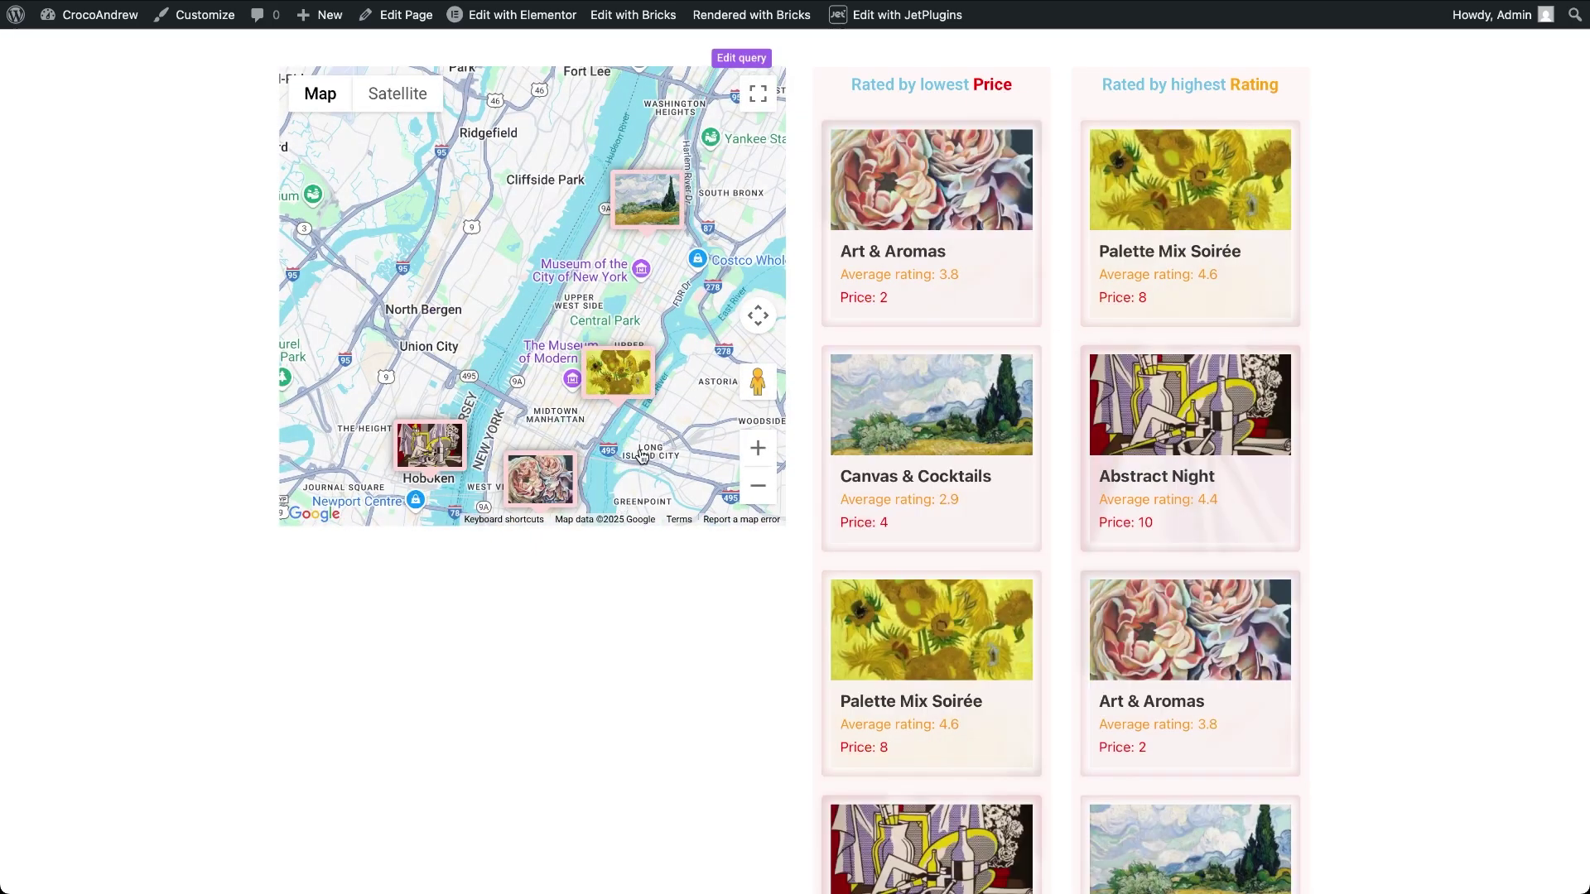
{"action": "left_click_drag", "start_coordinate": [664, 405], "coordinate": [608, 178]}
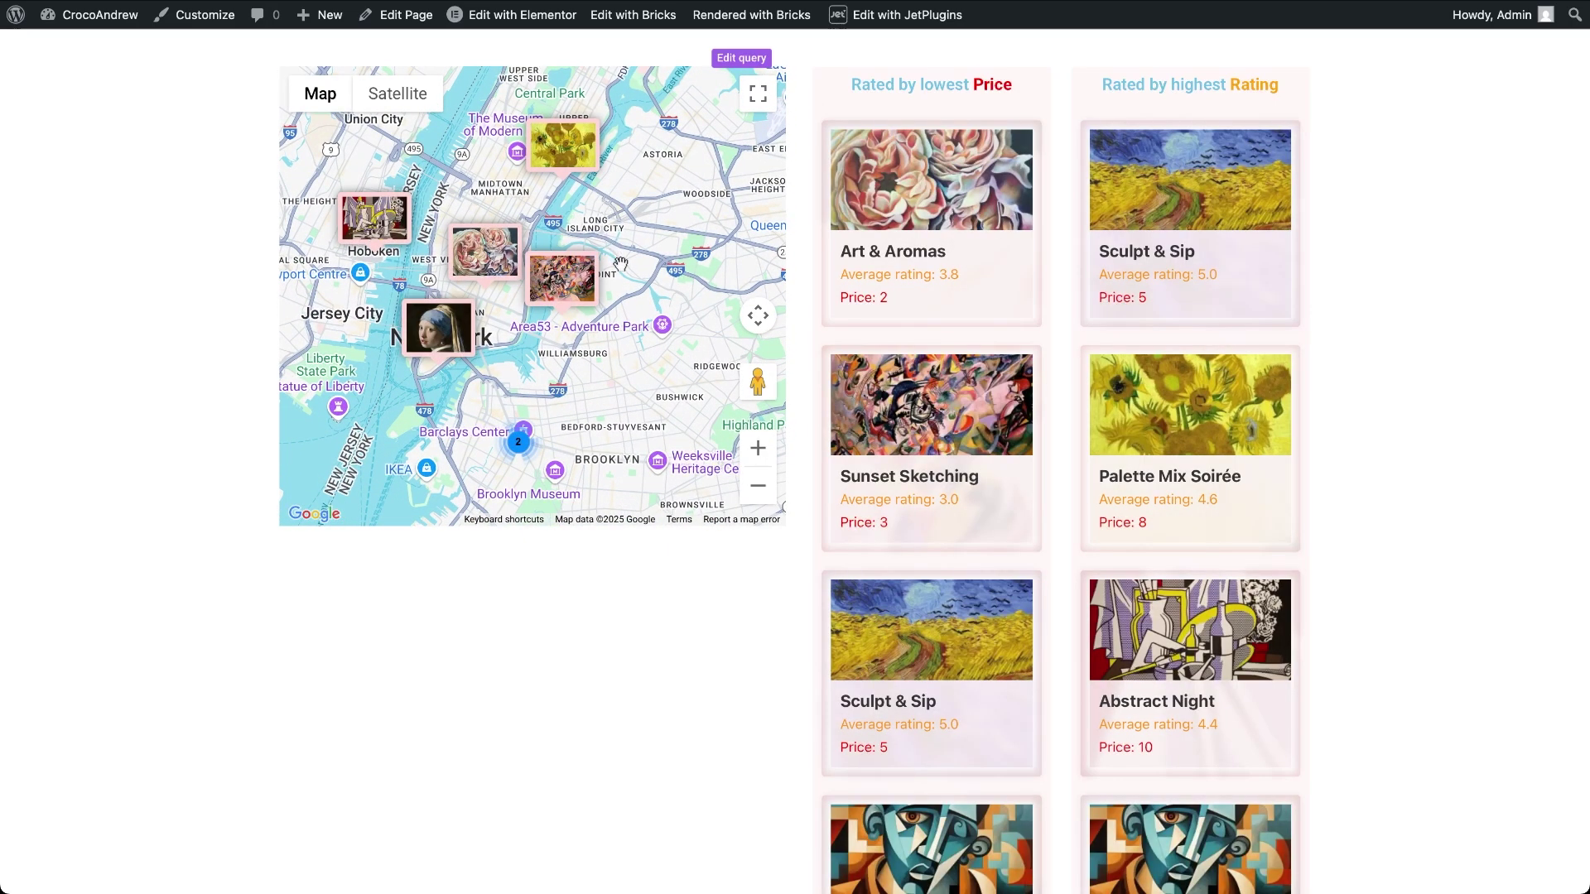